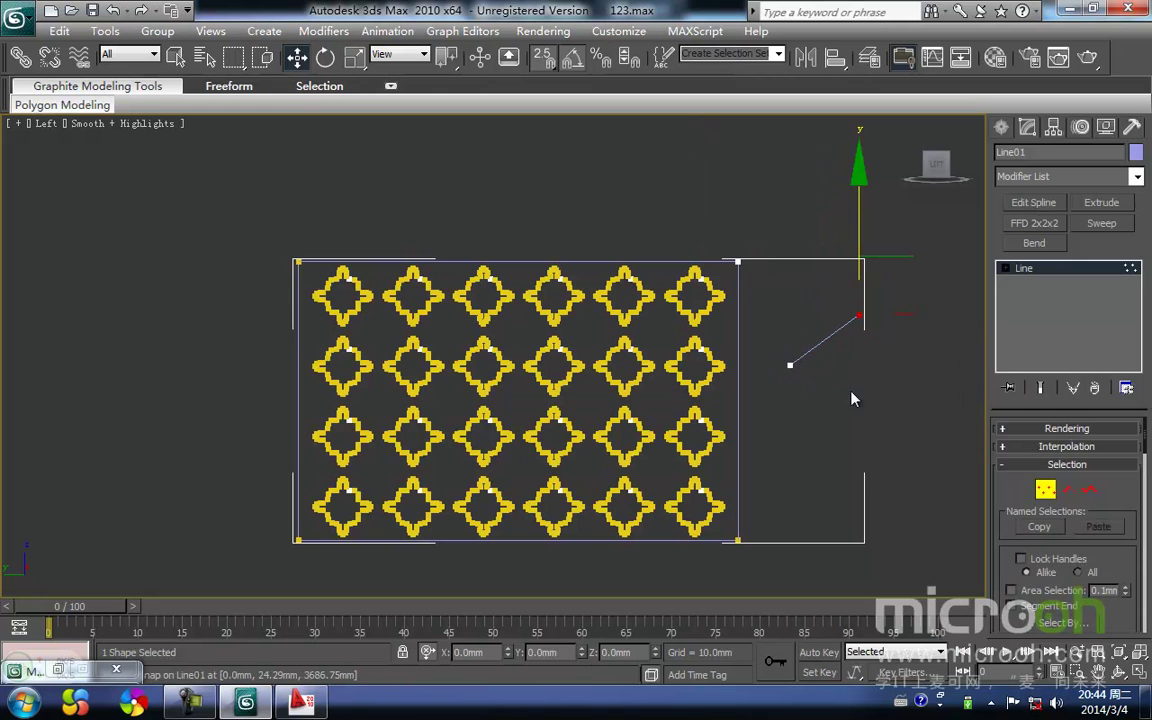
# Delete the stray line segment beside the patterned panel shape
pyautogui.press('2')
pyautogui.moveTo(842, 385); pyautogui.dragTo(796, 299)
pyautogui.press('Delete')
pyautogui.scroll(6, 470, 370)
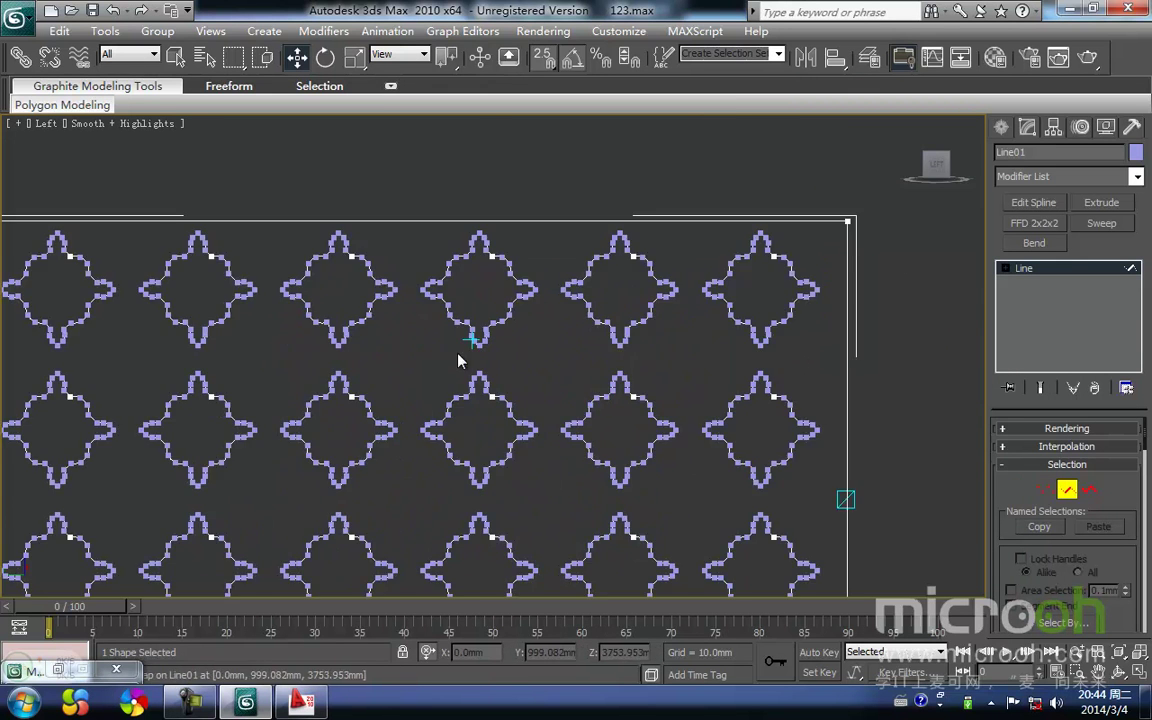
pyautogui.scroll(2, 476, 408)
pyautogui.scroll(-8, 303, 386)
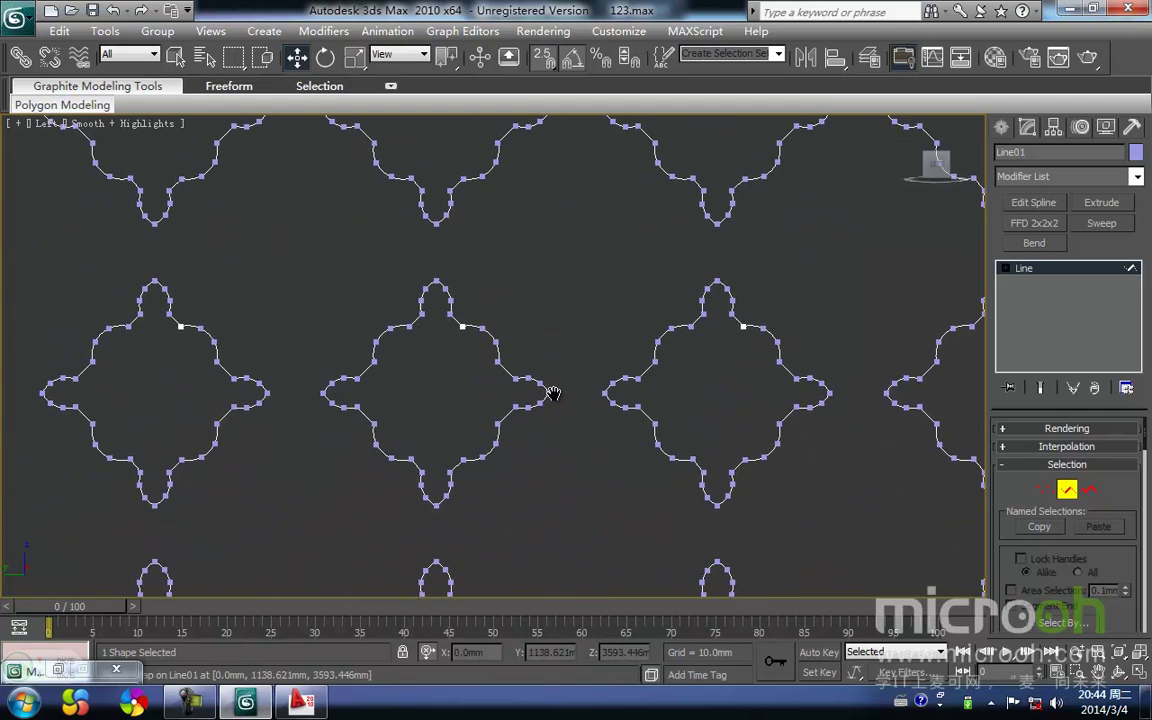
pyautogui.scroll(-4, 482, 425)
pyautogui.scroll(2, 548, 424)
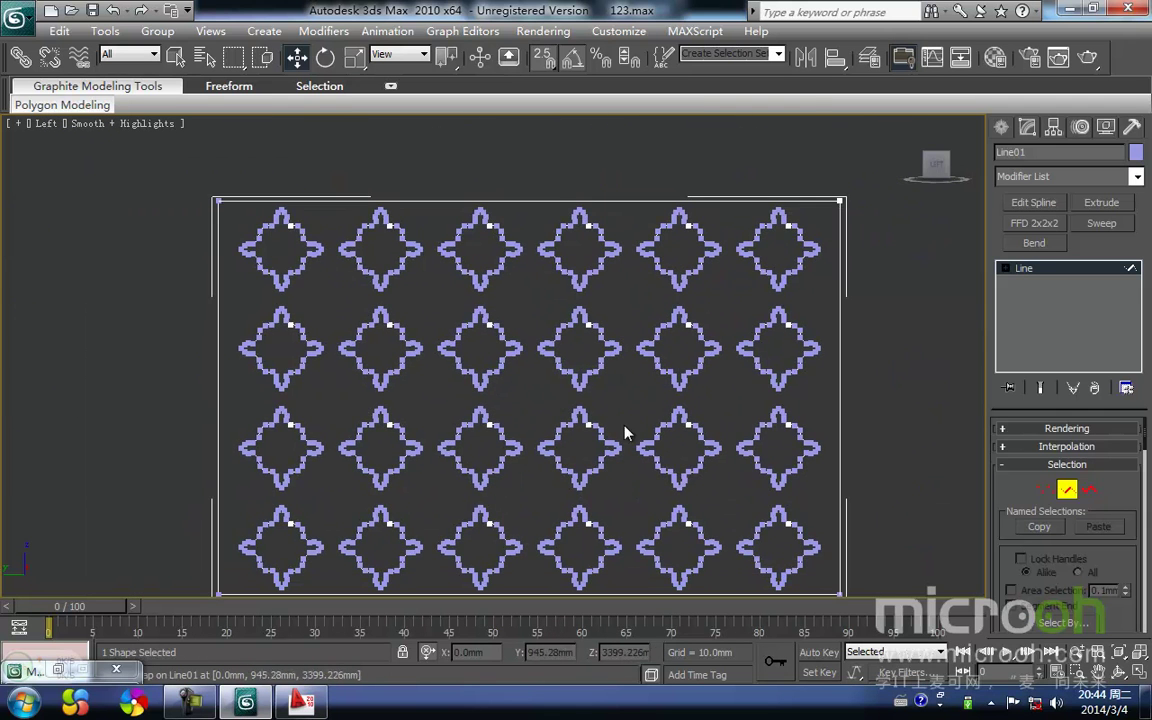
# Leave segment editing and delete the whole patterned panel shape
pyautogui.click(1070, 493)
pyautogui.moveTo(690, 463); pyautogui.dragTo(669, 420, button='middle')
pyautogui.scroll(-3, 690, 450)
pyautogui.moveTo(712, 494); pyautogui.dragTo(137, 138)
pyautogui.press('Delete')
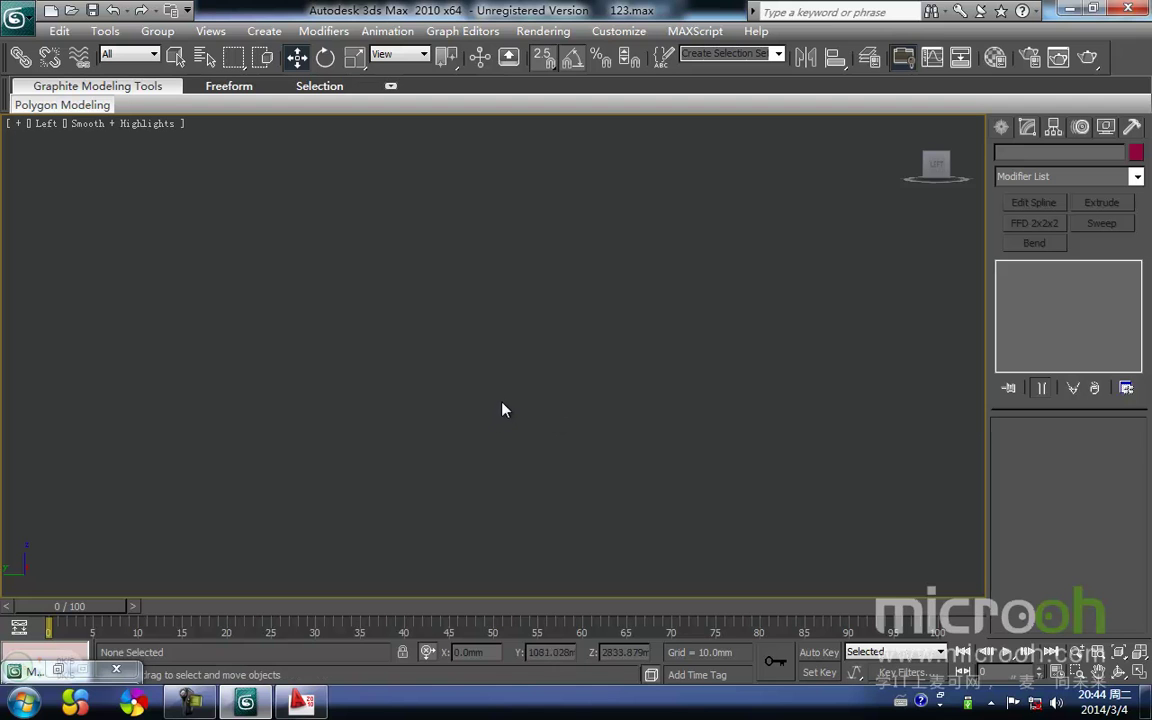
# Unhide all hidden objects in the scene and frame the side wall's window
pyautogui.rightClick(505, 405)
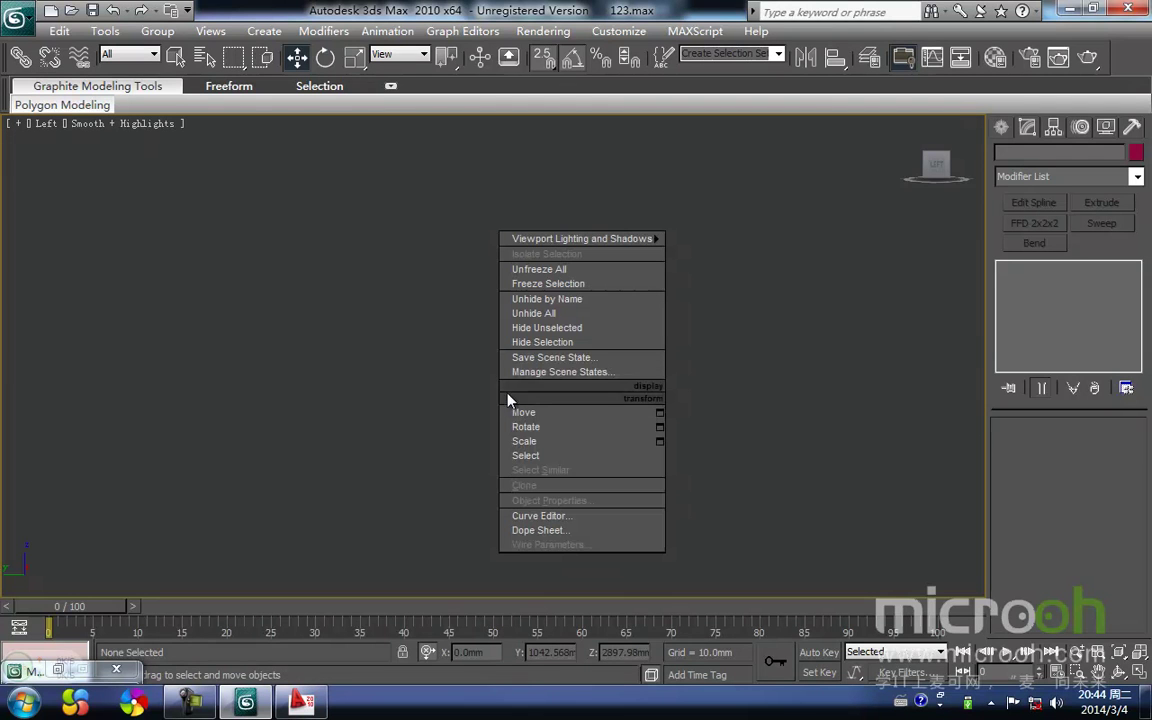
pyautogui.click(553, 318)
pyautogui.click(668, 409)
pyautogui.moveTo(537, 375); pyautogui.dragTo(478, 414, button='middle')
pyautogui.scroll(5, 478, 400)
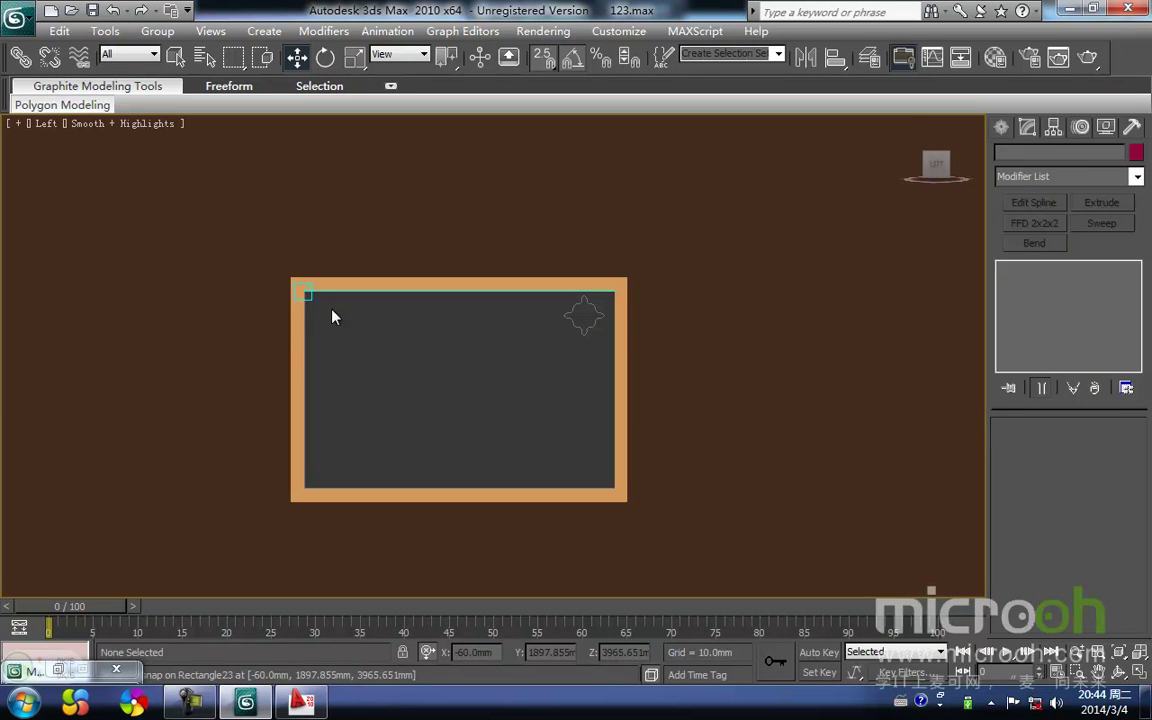
# Draw a rectangle about 992 mm by 1565 mm snapped to the window frame's inner opening and extrude it 5 mm
pyautogui.click(1001, 127)
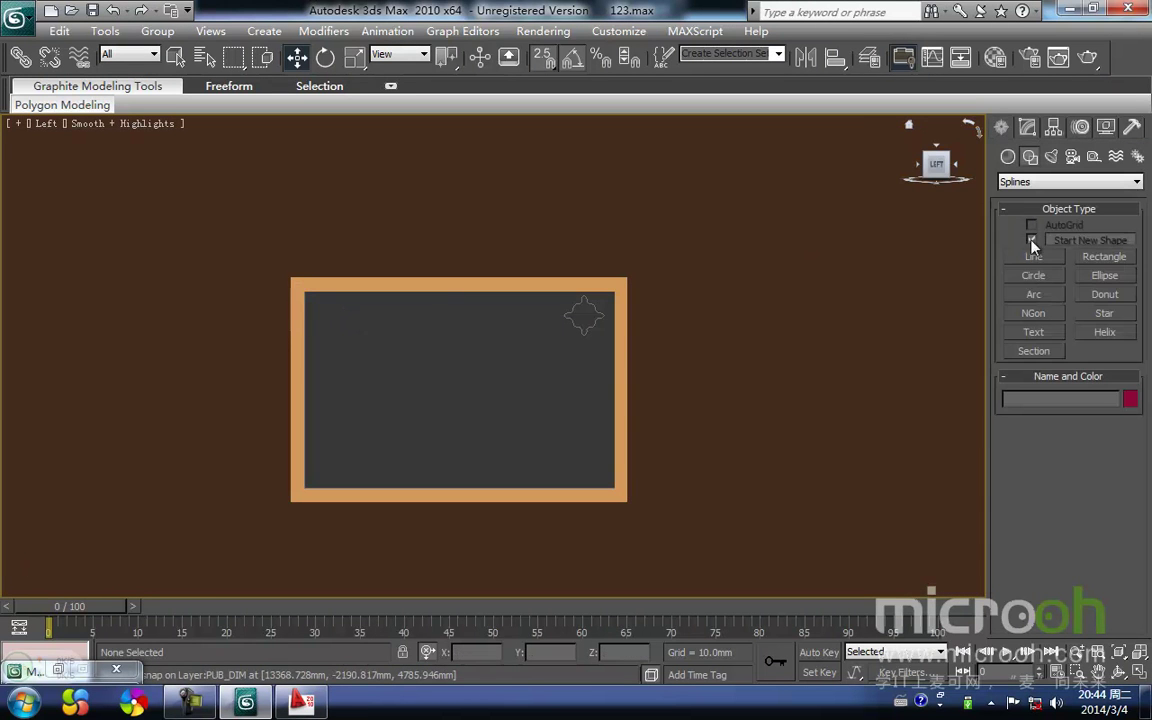
pyautogui.click(1090, 258)
pyautogui.moveTo(330, 296); pyautogui.dragTo(612, 474)
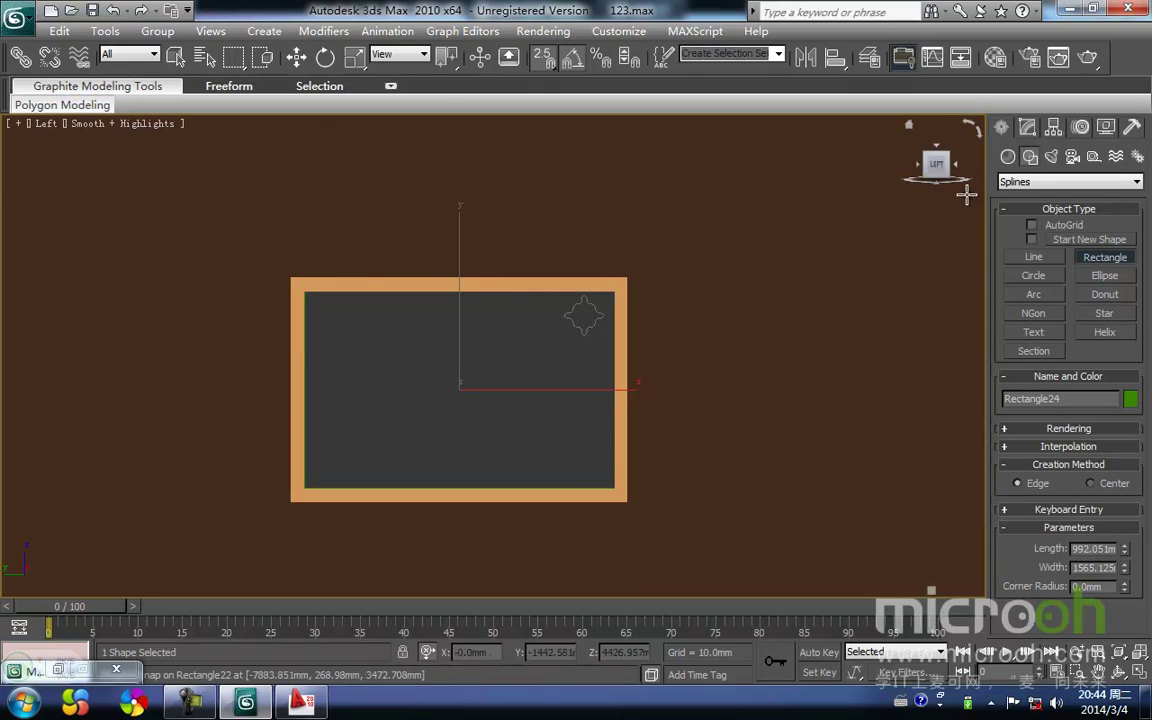
pyautogui.click(1027, 127)
pyautogui.click(1100, 203)
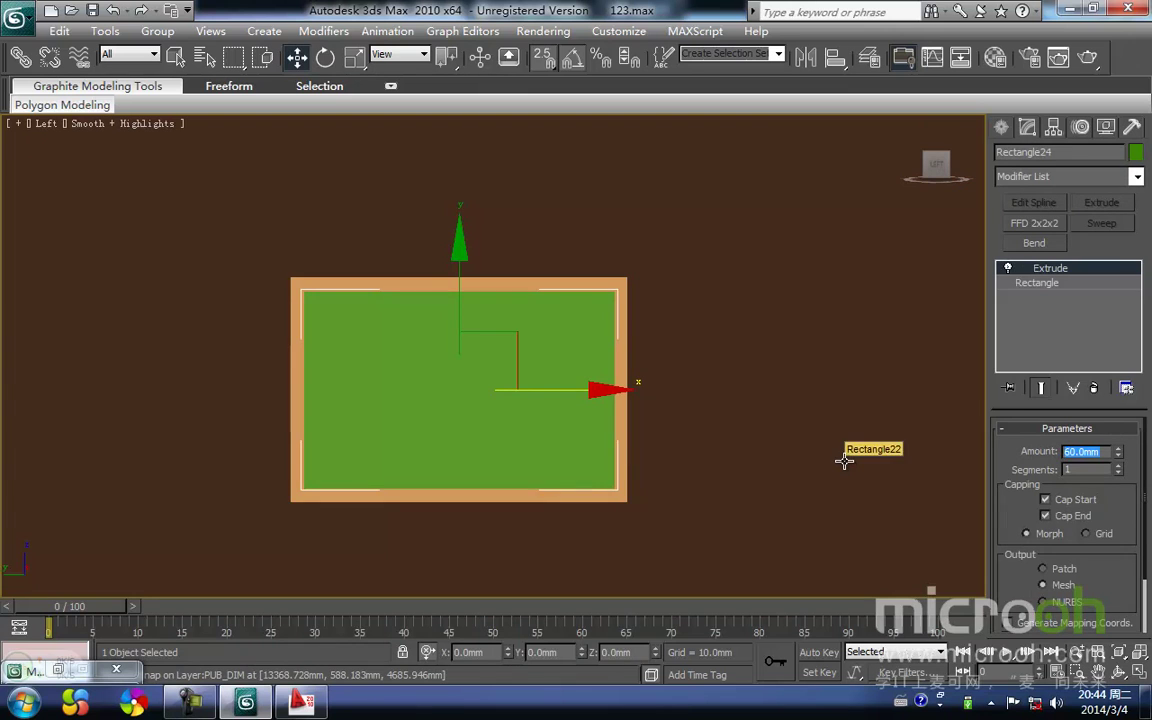
pyautogui.press('Return')
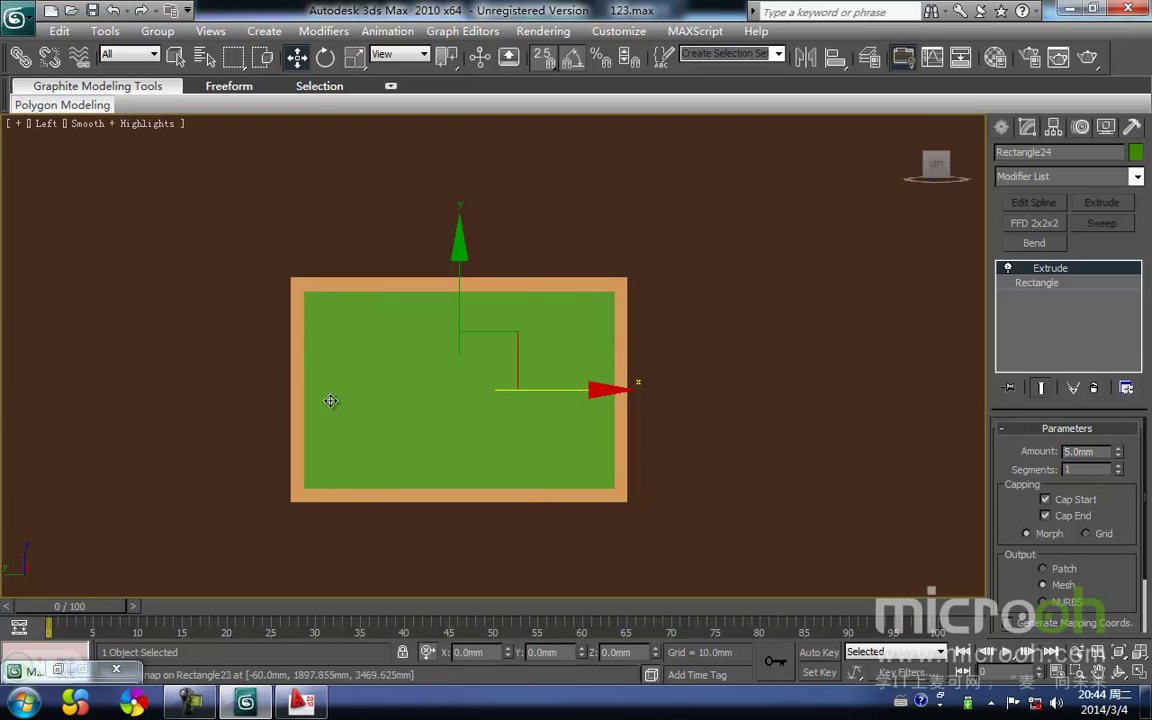
# Try to align the extruded panel to the surrounding window frame
pyautogui.moveTo(330, 400); pyautogui.dragTo(437, 393)
pyautogui.hotkey('alt', 'a')
pyautogui.click(487, 493)
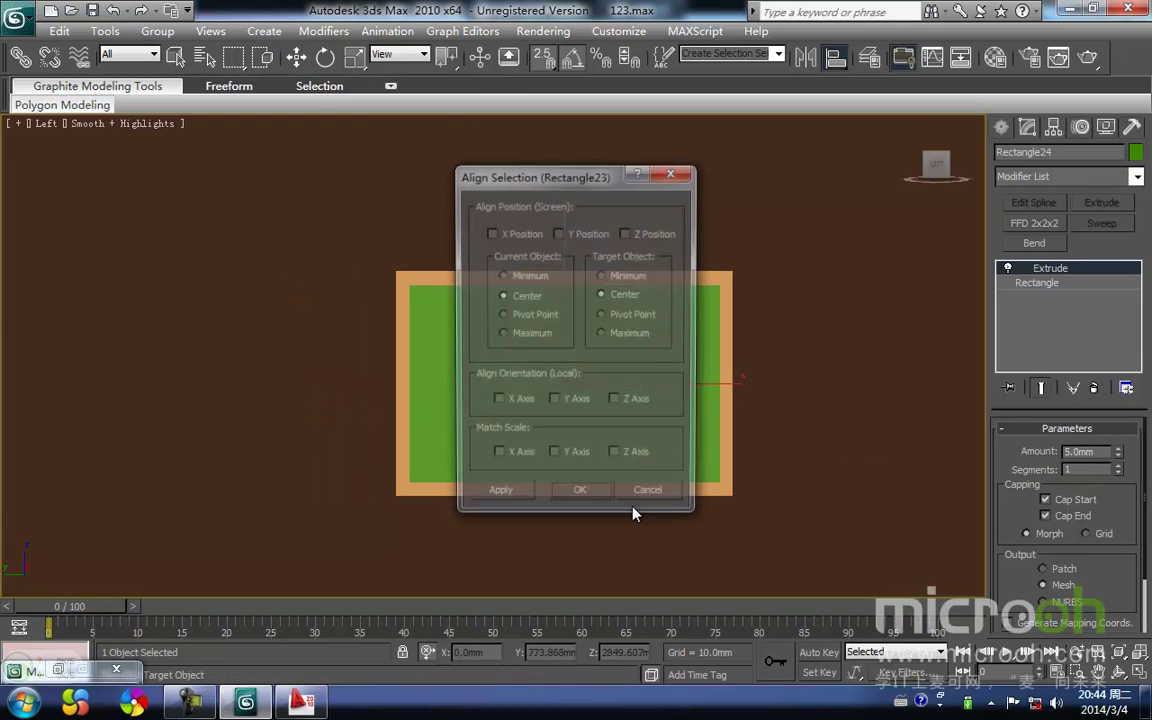
pyautogui.click(581, 496)
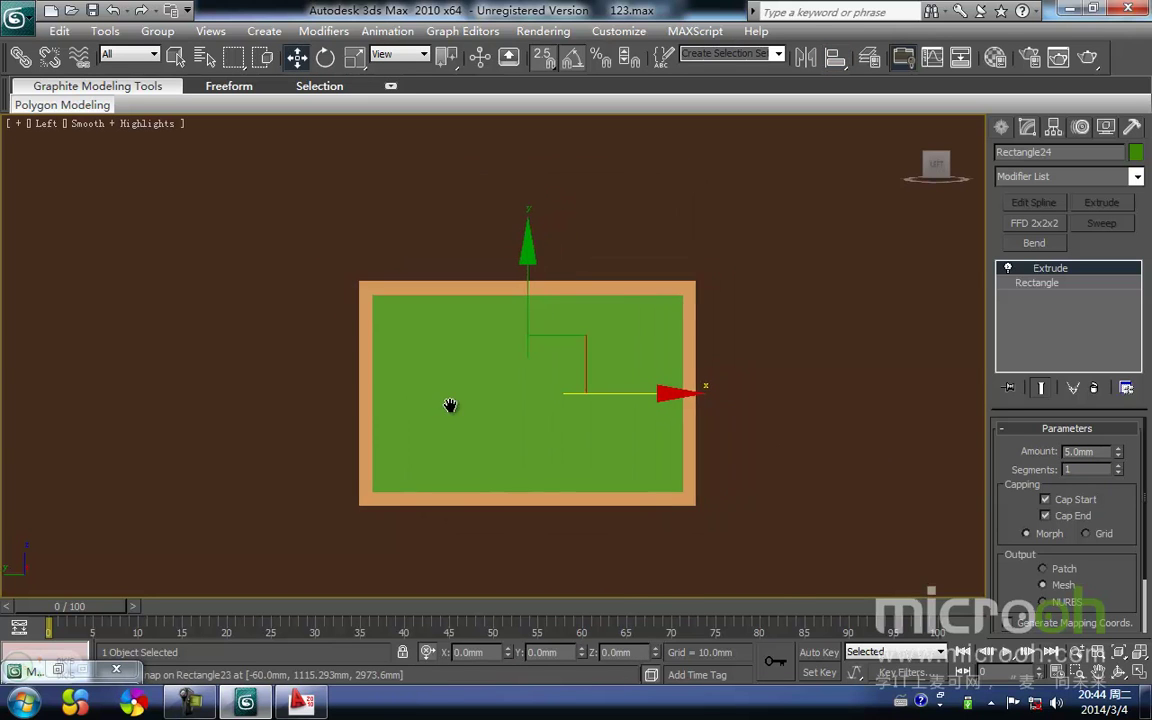
# Name an unused material slot 镂空窗户贴图
pyautogui.moveTo(470, 403); pyautogui.dragTo(445, 404, button='middle')
pyautogui.press('m')
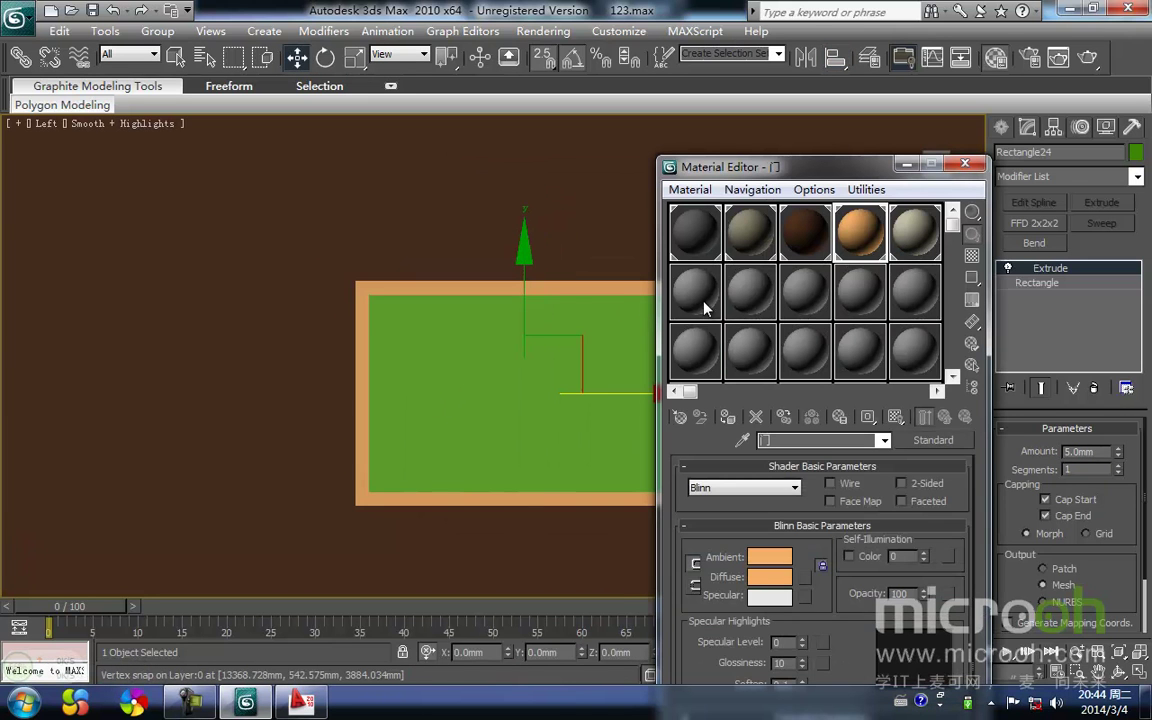
pyautogui.click(690, 295)
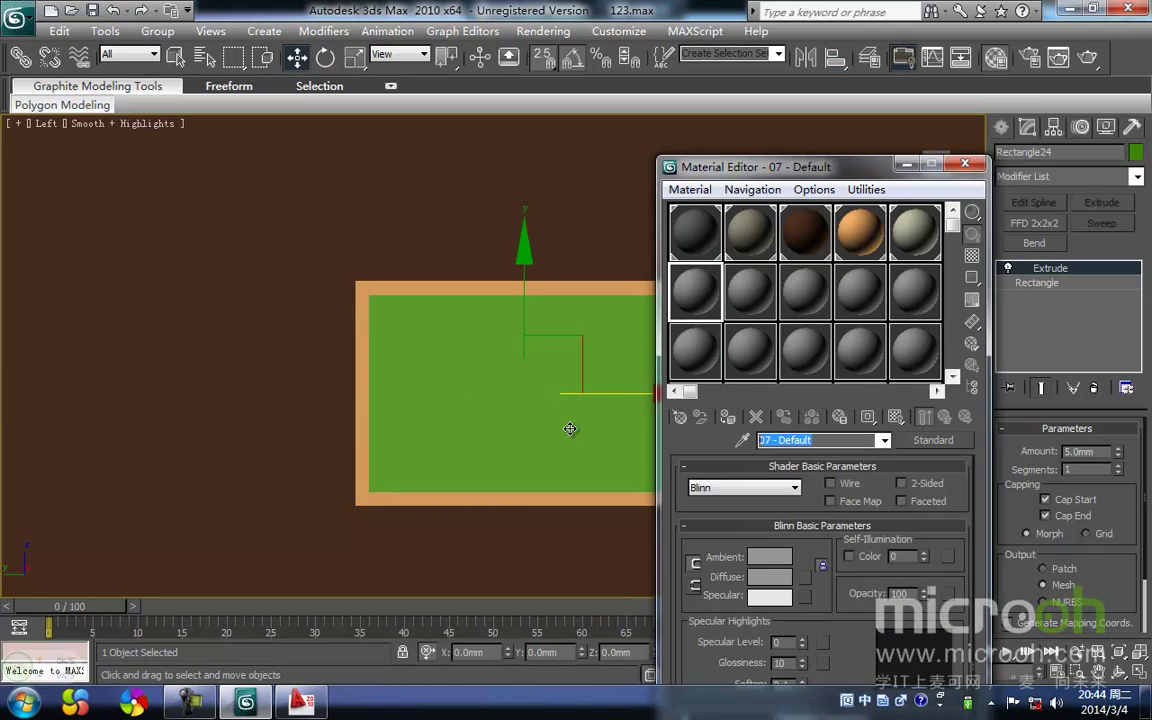
pyautogui.write('lu')
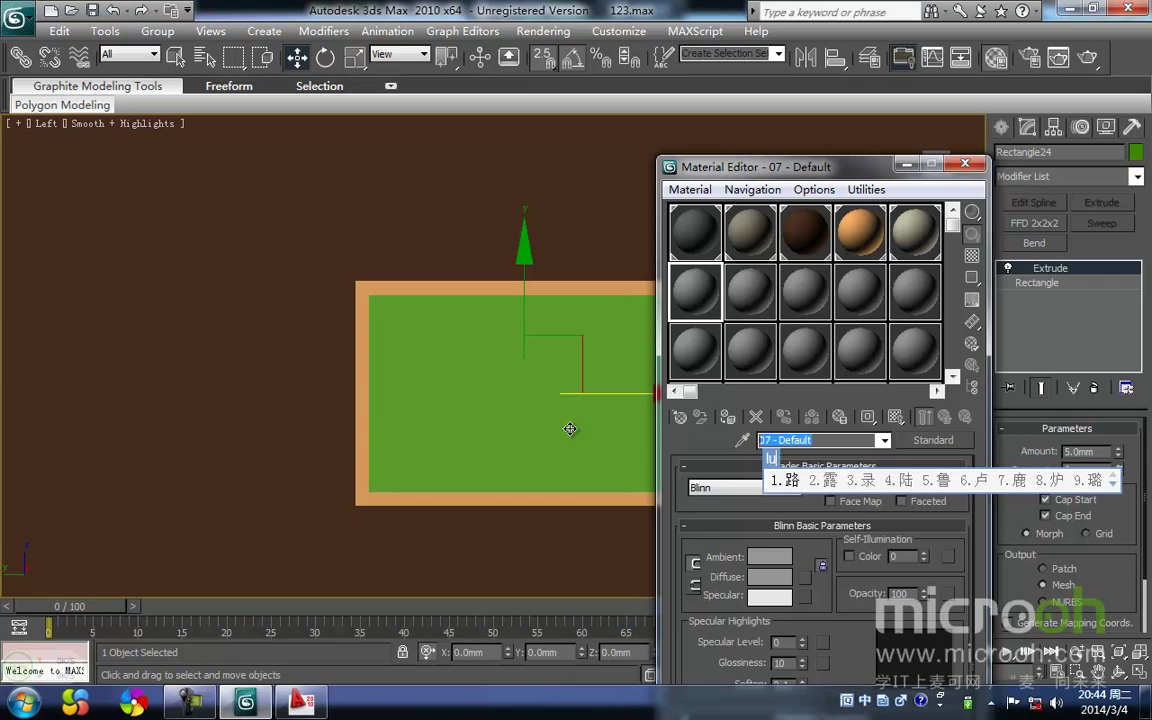
pyautogui.press('BackSpace')
pyautogui.write('oukong')
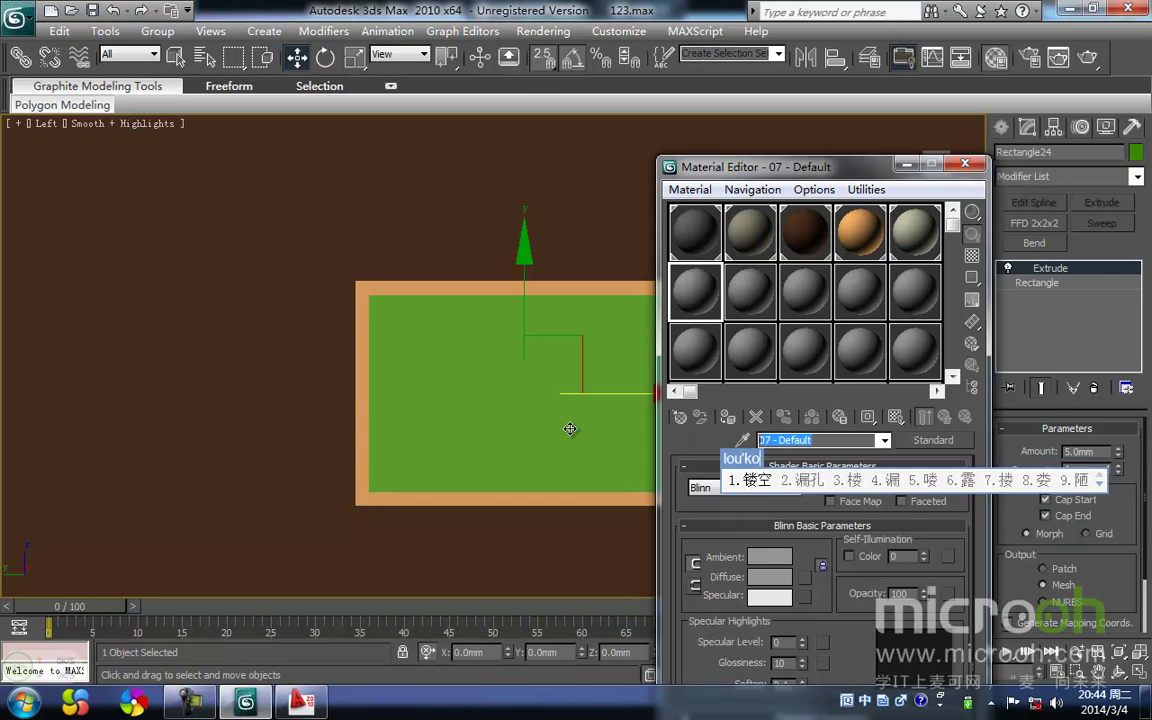
pyautogui.press('space')
pyautogui.press('Return')
pyautogui.write('chuanghu')
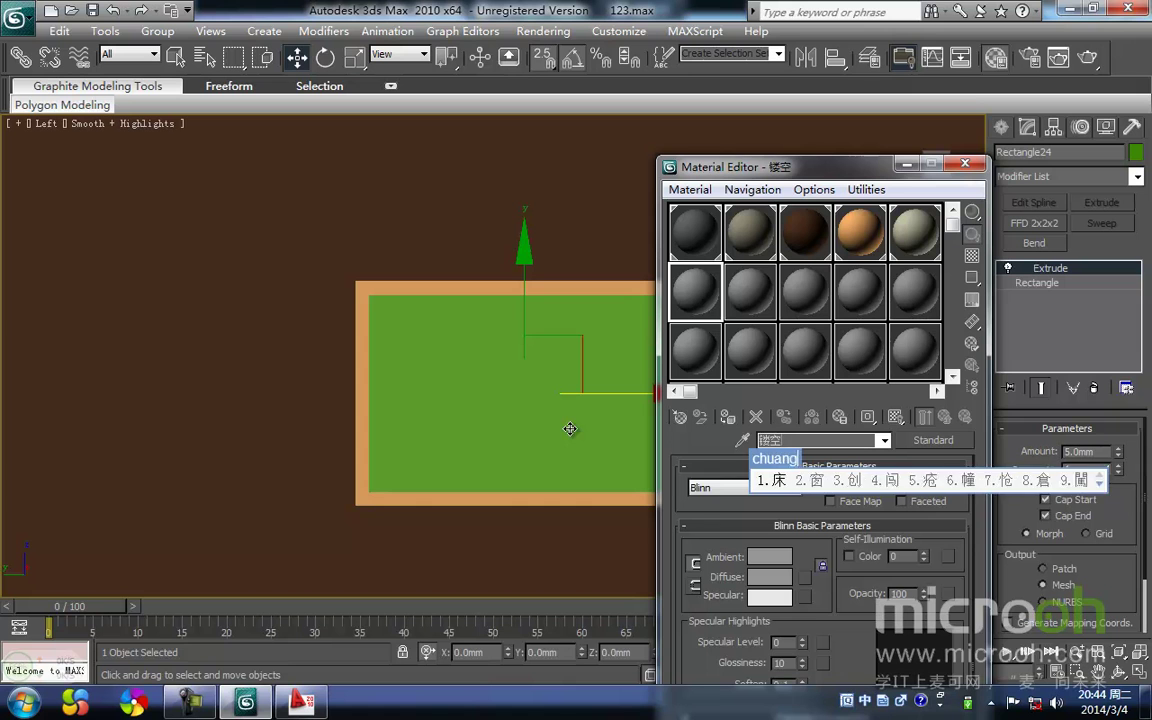
pyautogui.press('space')
pyautogui.write('tietu')
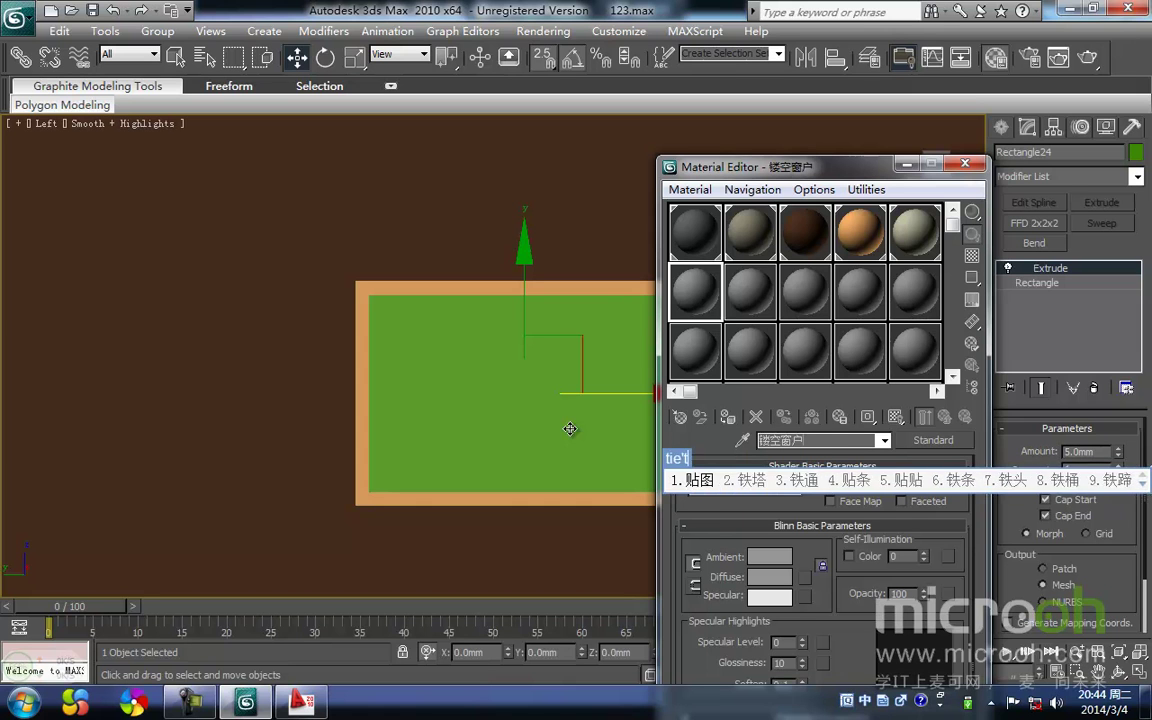
pyautogui.press('space')
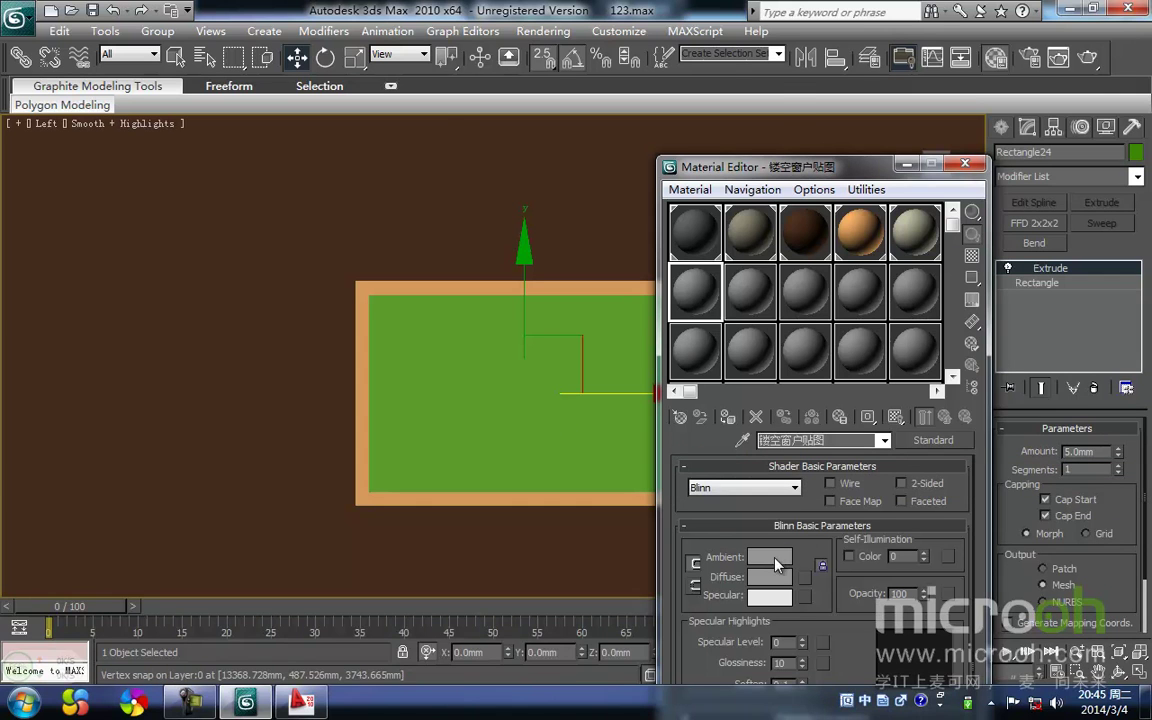
# Set the material's ambient and diffuse colour to a dark tan and assign it to the window panel
pyautogui.click(776, 562)
pyautogui.moveTo(419, 180); pyautogui.dragTo(378, 220)
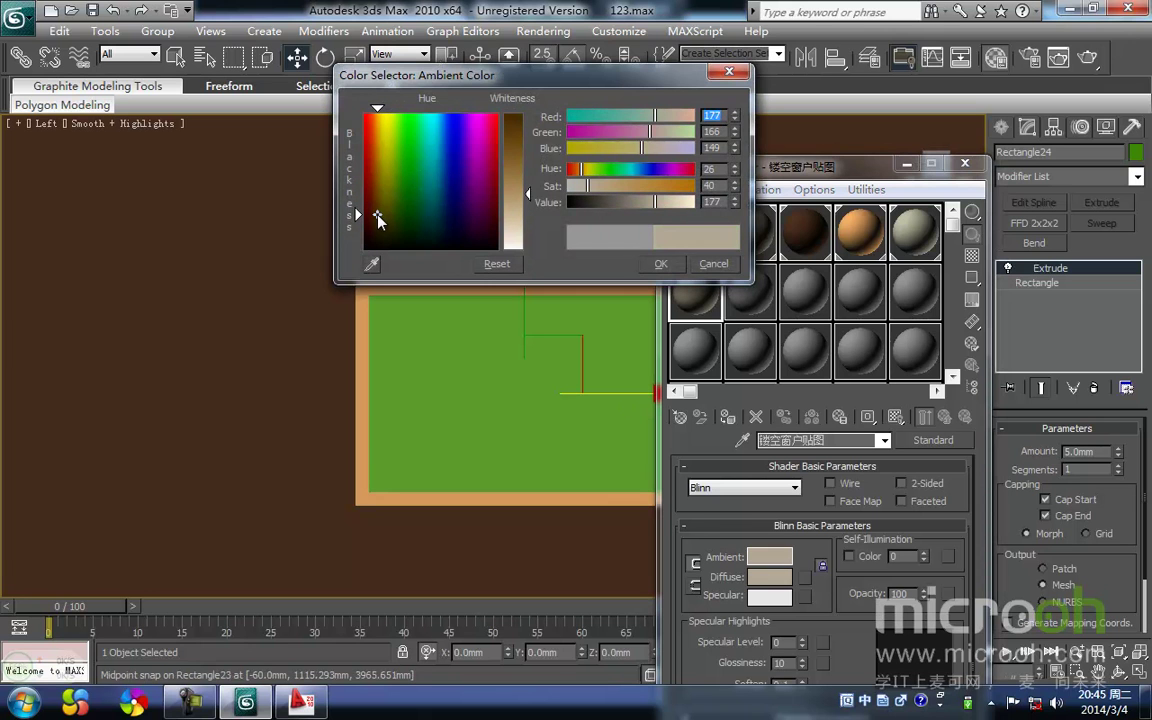
pyautogui.moveTo(527, 199); pyautogui.dragTo(527, 165)
pyautogui.click(661, 263)
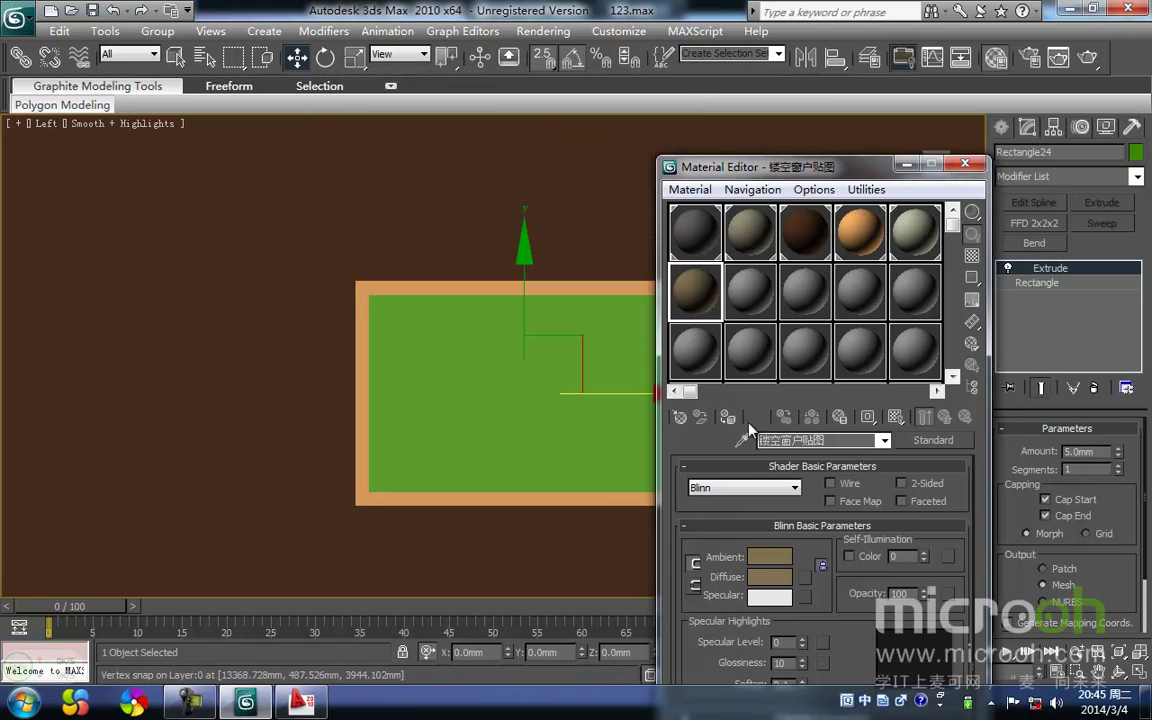
pyautogui.scroll(-3, 267, 262)
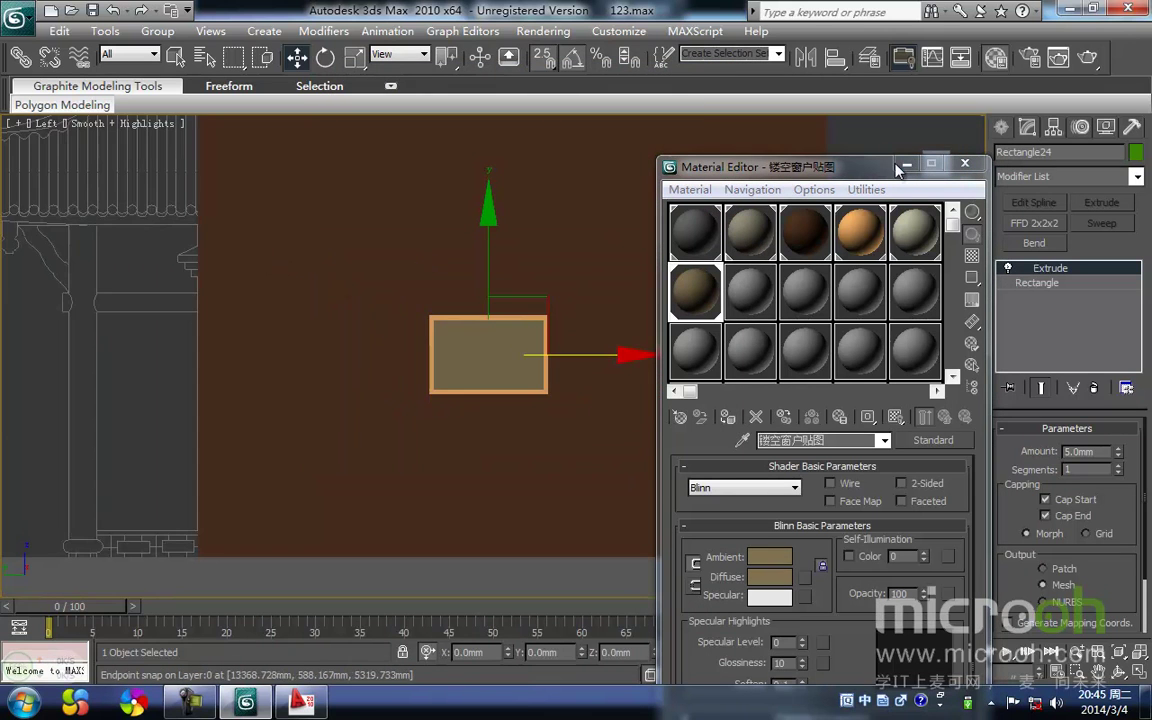
pyautogui.click(903, 165)
# Move the window frame and its panel in the top wireframe view onto the side wall, centred in the wall's thickness
pyautogui.moveTo(658, 175); pyautogui.dragTo(398, 285, button='middle')
pyautogui.scroll(-3, 398, 285)
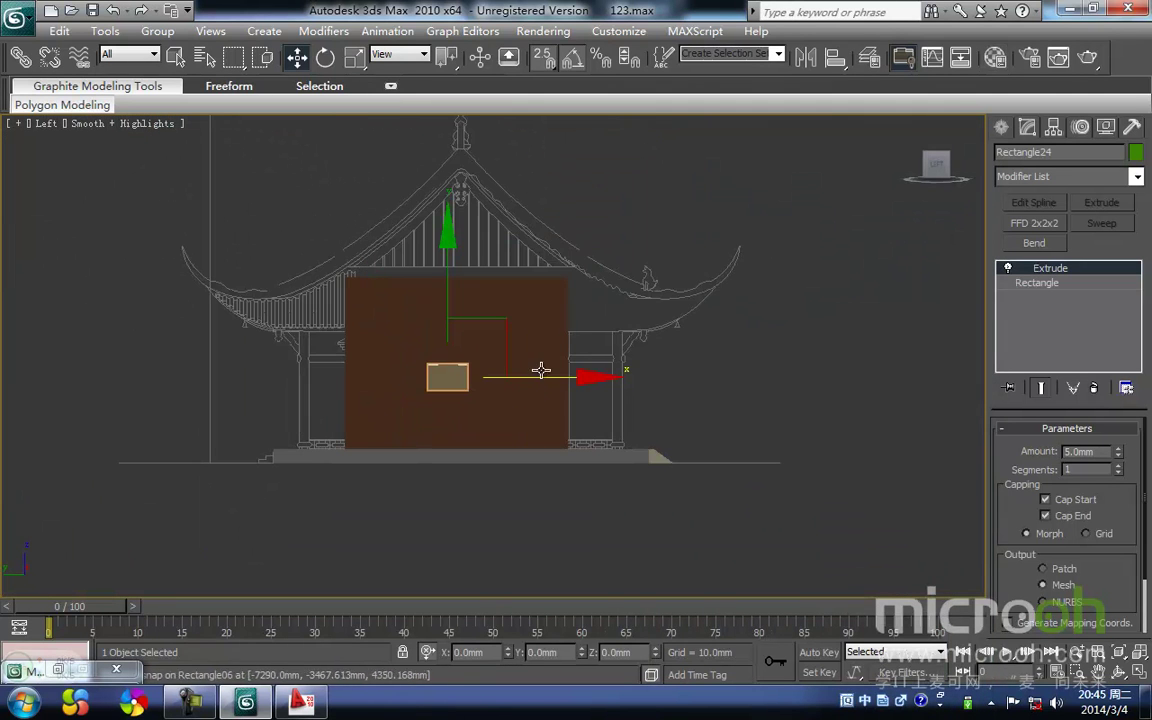
pyautogui.scroll(2, 567, 345)
pyautogui.moveTo(630, 489); pyautogui.dragTo(270, 298)
pyautogui.moveTo(515, 352); pyautogui.dragTo(560, 349, button='middle')
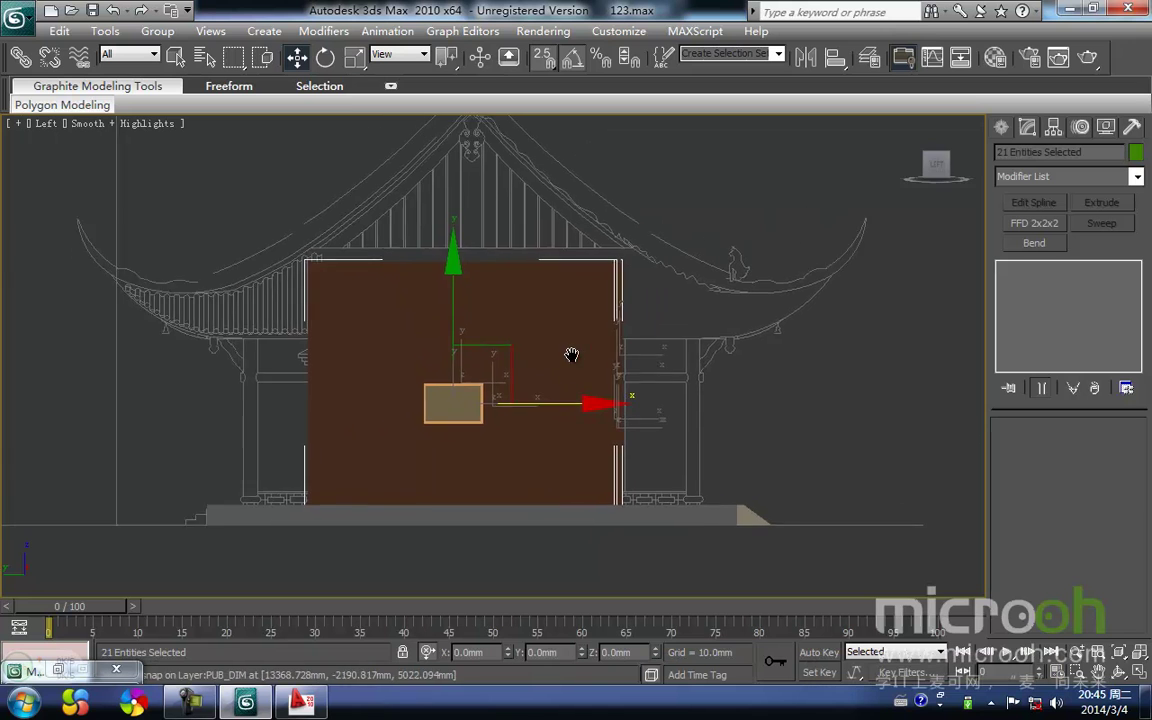
pyautogui.press('t')
pyautogui.press('F3')
pyautogui.moveTo(514, 398); pyautogui.dragTo(467, 306)
pyautogui.press('space')
pyautogui.moveTo(497, 348); pyautogui.dragTo(256, 350)
pyautogui.scroll(2, 285, 364)
pyautogui.moveTo(213, 365); pyautogui.dragTo(520, 350, button='middle')
pyautogui.scroll(3, 430, 355)
pyautogui.moveTo(368, 360); pyautogui.dragTo(782, 347, button='middle')
pyautogui.scroll(1, 490, 355)
pyautogui.moveTo(410, 443); pyautogui.dragTo(386, 438)
pyautogui.click(329, 450)
pyautogui.scroll(3, 329, 450)
pyautogui.scroll(2, 470, 370)
pyautogui.click(446, 392)
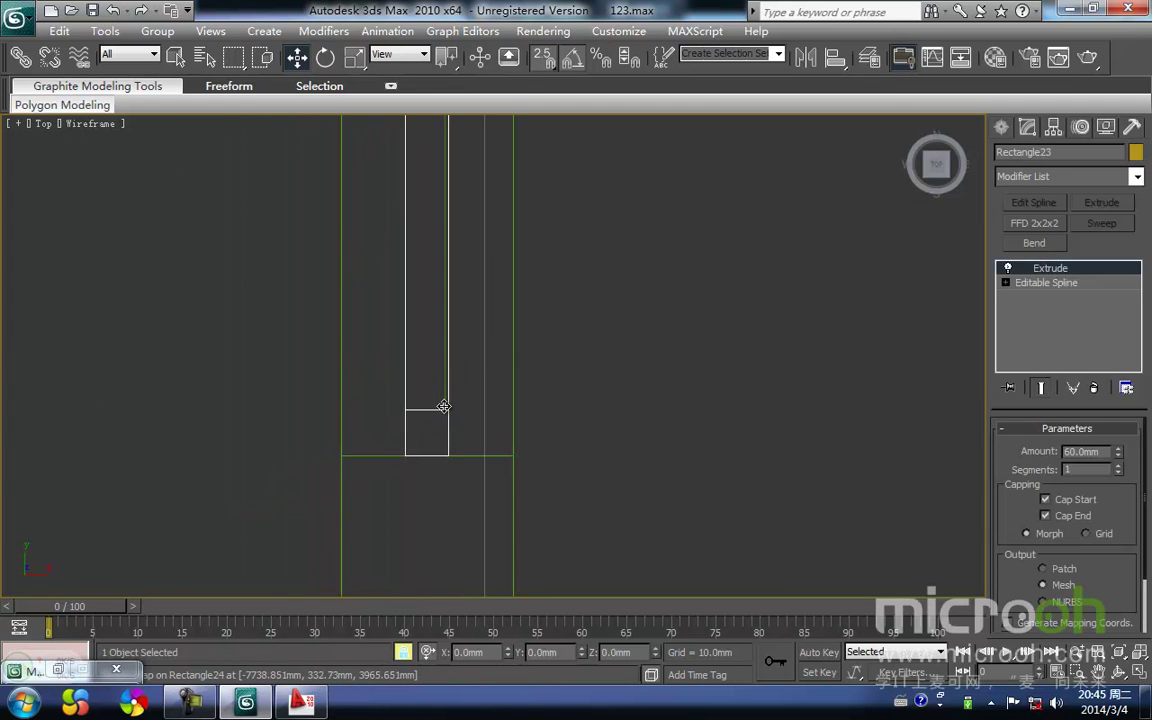
pyautogui.click(460, 399)
pyautogui.click(443, 393)
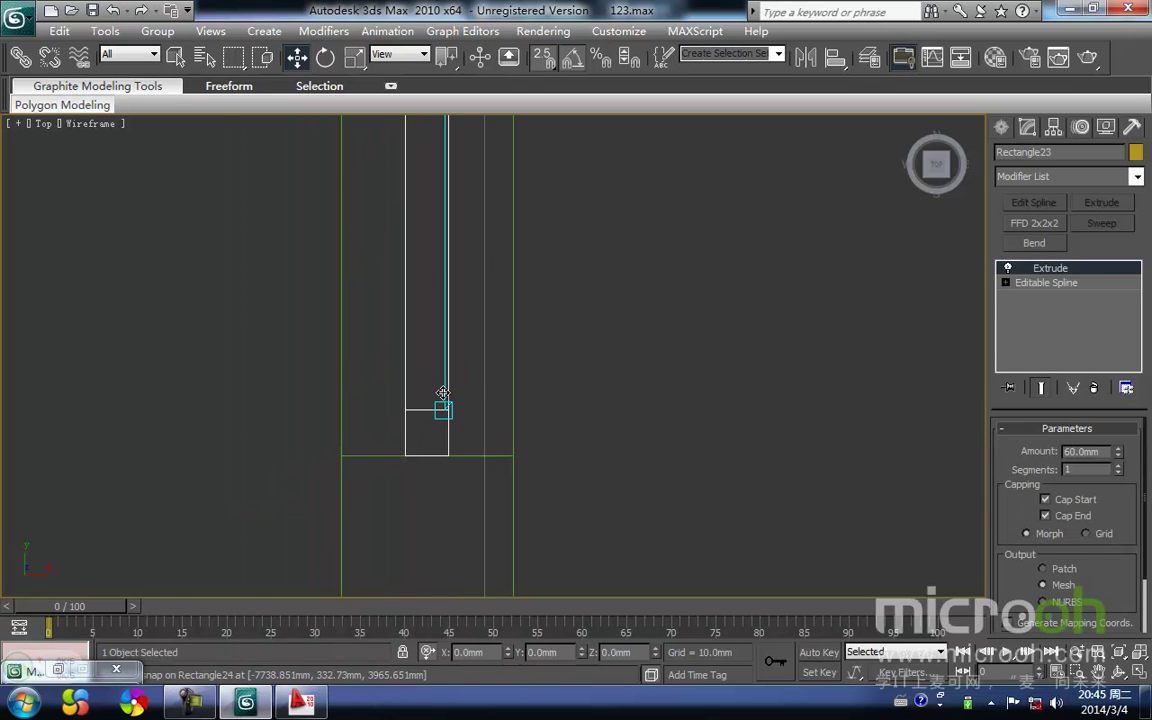
pyautogui.press('space')
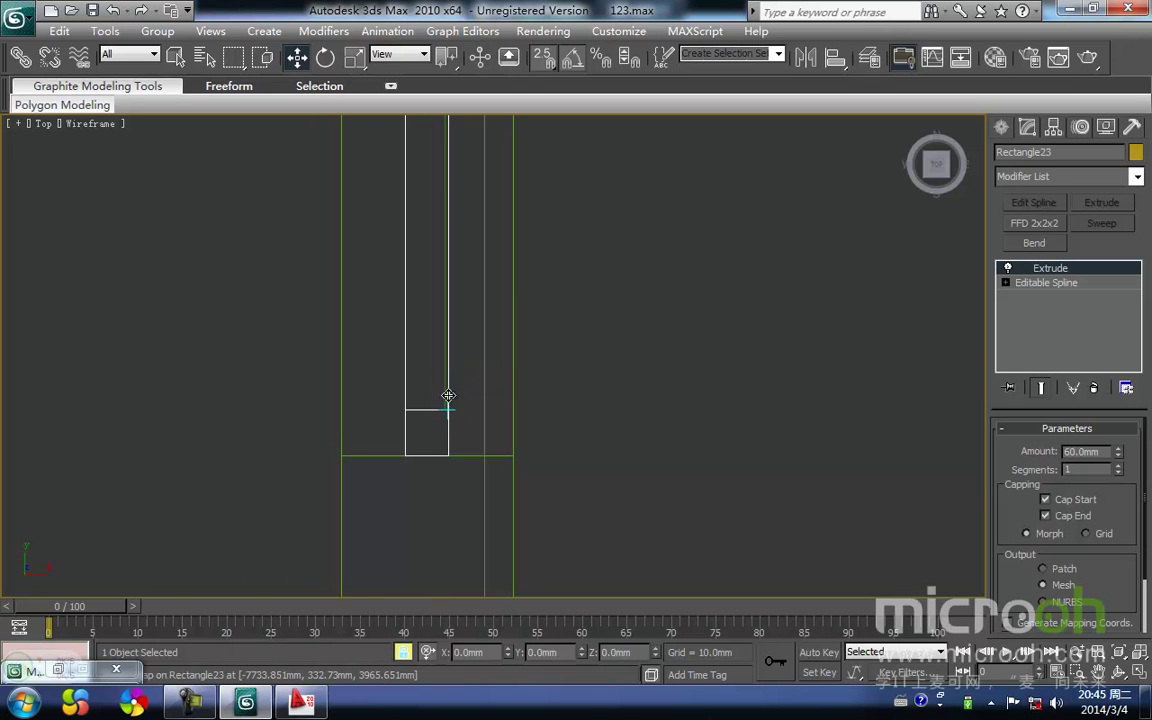
pyautogui.press('space')
pyautogui.click(594, 424)
# Move the thin window panel to the midpoint of the frame's thickness
pyautogui.scroll(4, 462, 400)
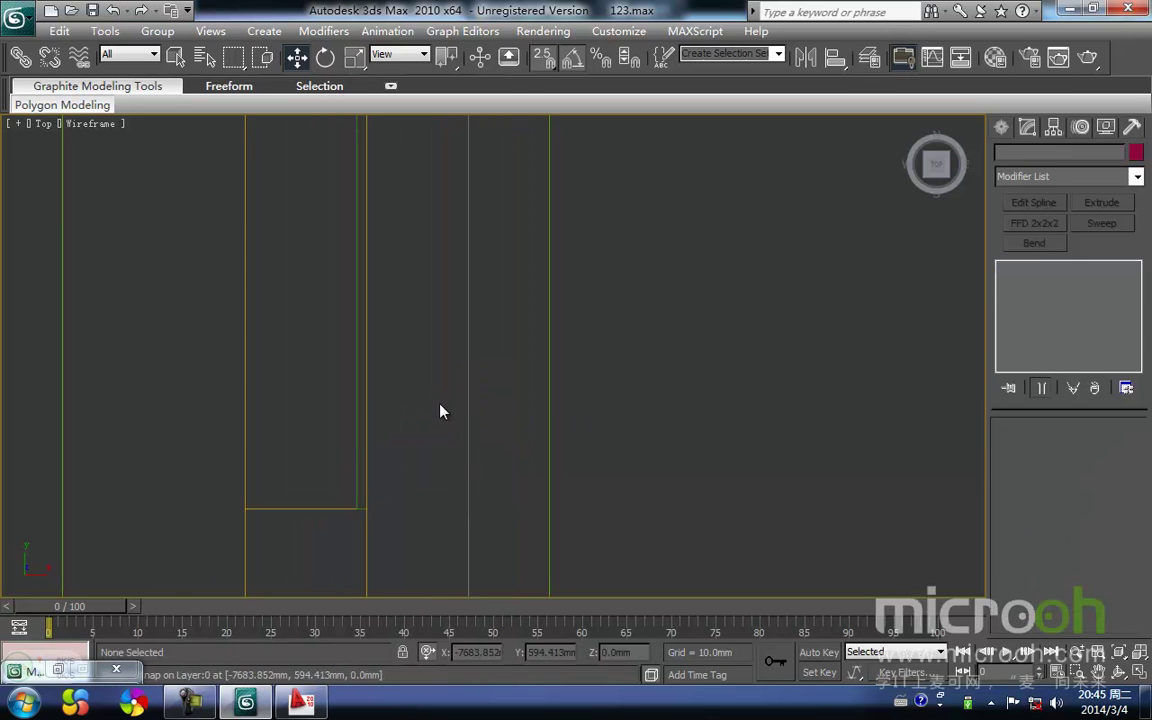
pyautogui.click(362, 445)
pyautogui.click(361, 445)
pyautogui.click(356, 444)
pyautogui.press('space')
pyautogui.moveTo(362, 502); pyautogui.dragTo(305, 507)
# Clone the side wall with its window frame and panel towards the opposite side of the building as one instance
pyautogui.scroll(-6, 392, 445)
pyautogui.scroll(-3, 432, 468)
pyautogui.moveTo(465, 496); pyautogui.dragTo(308, 268)
pyautogui.scroll(-4, 361, 350)
pyautogui.moveTo(480, 410); pyautogui.dragTo(404, 410, button='middle')
pyautogui.keyDown('shift'); pyautogui.moveTo(396, 363); pyautogui.dragTo(736, 403); pyautogui.keyUp('shift')
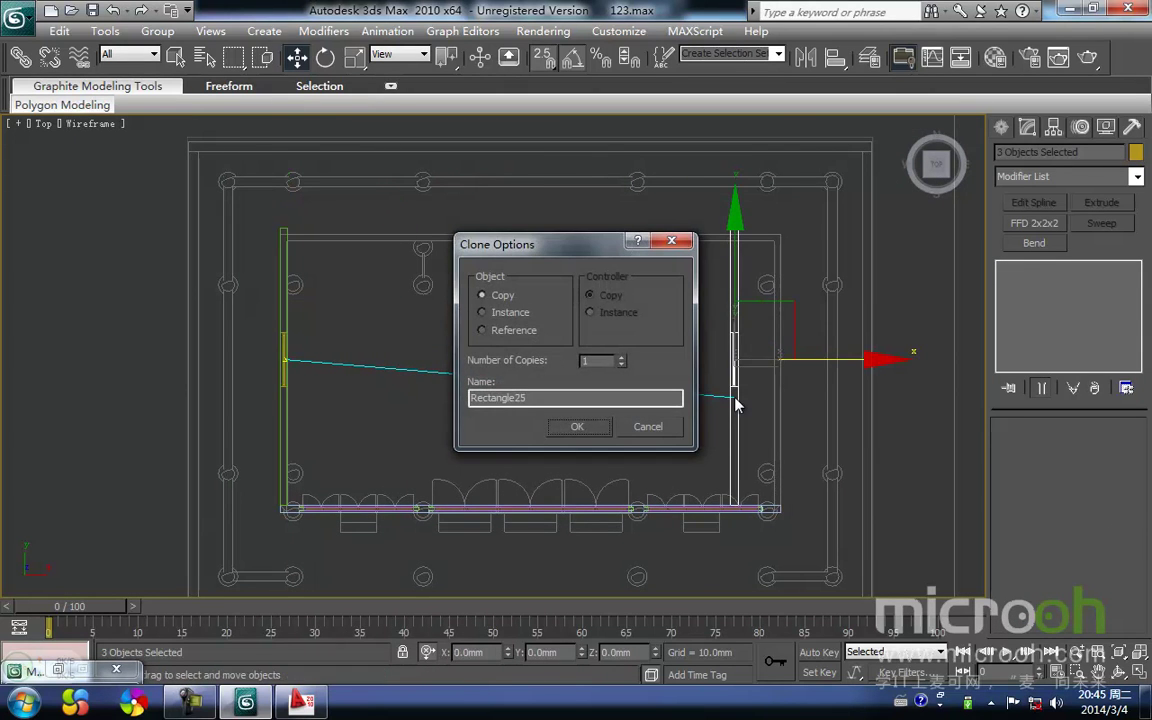
pyautogui.click(482, 313)
pyautogui.click(576, 428)
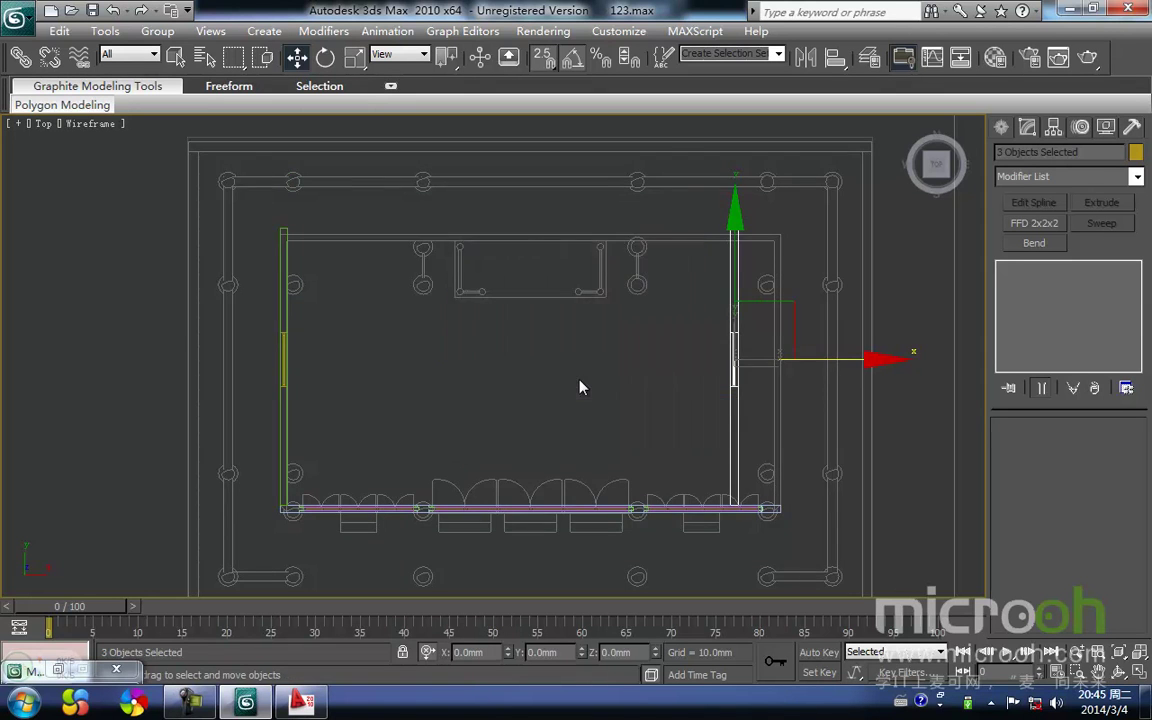
# Snap the cloned wall and window to the outer corner at the opposite end of the front wall
pyautogui.moveTo(752, 477); pyautogui.dragTo(524, 448, button='middle')
pyautogui.press('space')
pyautogui.moveTo(511, 474); pyautogui.dragTo(557, 471)
pyautogui.scroll(3, 560, 470)
pyautogui.moveTo(580, 470); pyautogui.dragTo(392, 205, button='middle')
pyautogui.scroll(3, 463, 321)
pyautogui.moveTo(378, 283); pyautogui.dragTo(469, 319, button='middle')
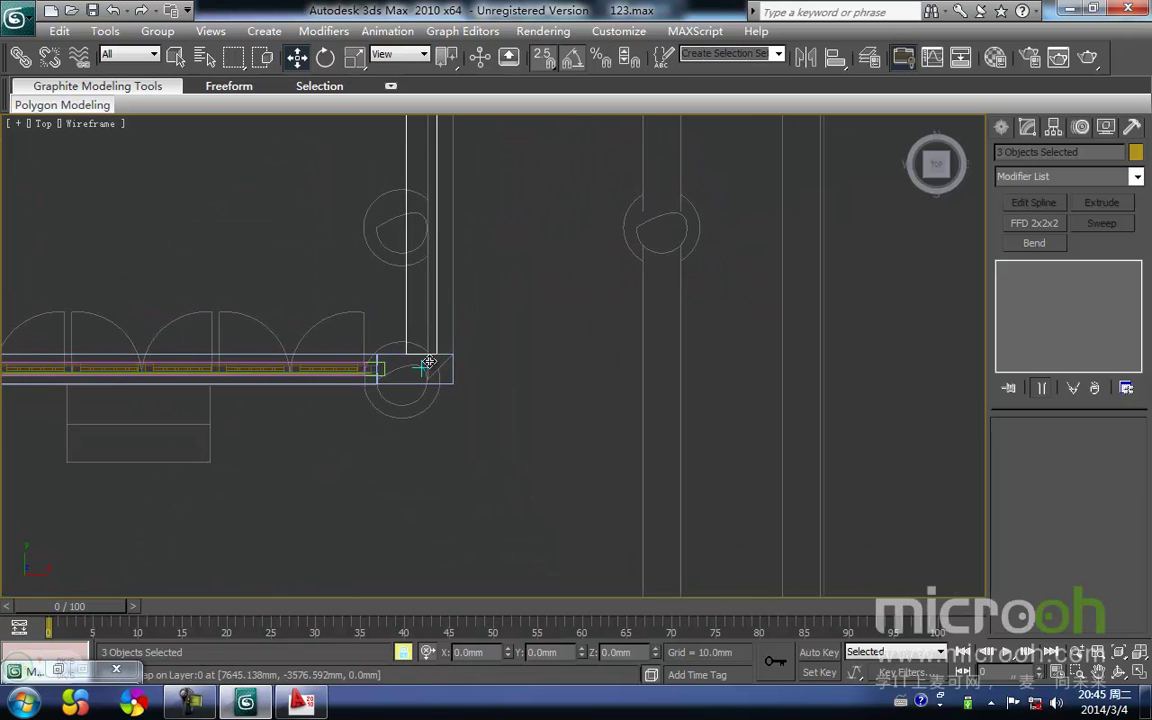
pyautogui.moveTo(436, 354); pyautogui.dragTo(453, 354)
pyautogui.press('space')
pyautogui.click(488, 383)
# Examine both side walls, their windows and the front doors in a shaded three-dimensional view
pyautogui.scroll(-2, 408, 397)
pyautogui.moveTo(408, 397); pyautogui.dragTo(578, 267, button='middle')
pyautogui.scroll(-3, 440, 381)
pyautogui.scroll(-2, 574, 267)
pyautogui.press('F3')
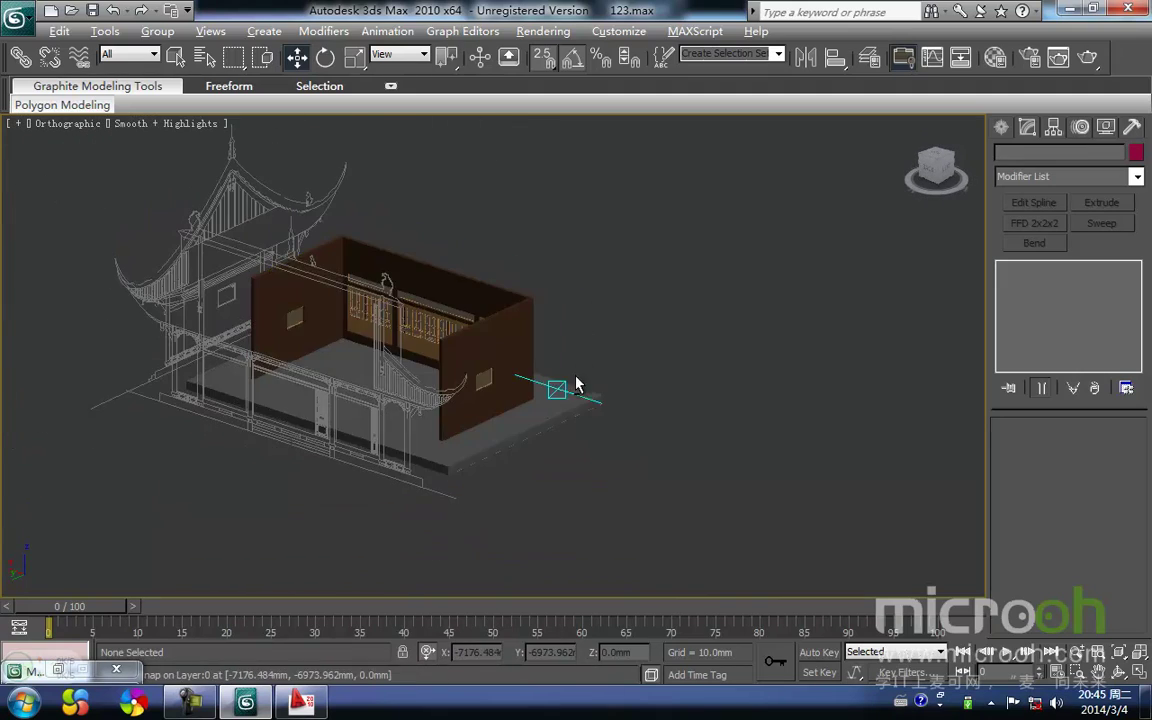
pyautogui.scroll(2, 489, 412)
pyautogui.keyDown('alt'); pyautogui.moveTo(489, 412); pyautogui.dragTo(463, 355, button='middle'); pyautogui.keyUp('alt')
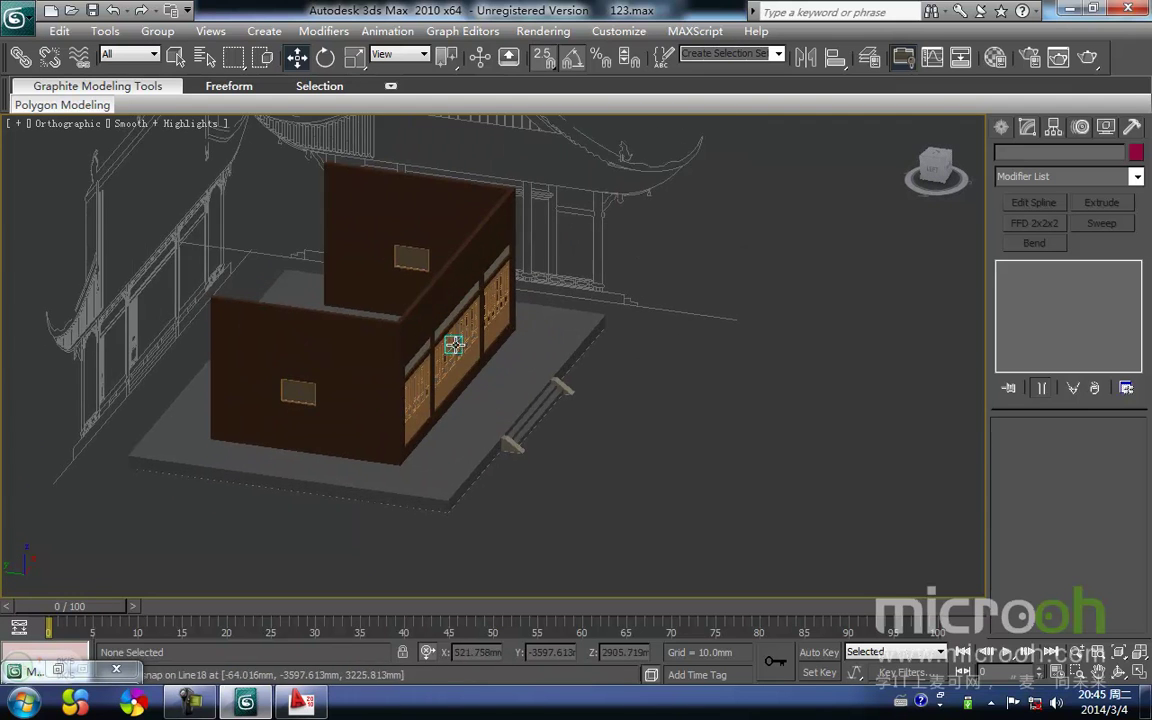
pyautogui.scroll(2, 460, 350)
pyautogui.scroll(1, 440, 343)
# Hide the front wall together with its doors, selecting them in the wireframe plan view
pyautogui.press('t')
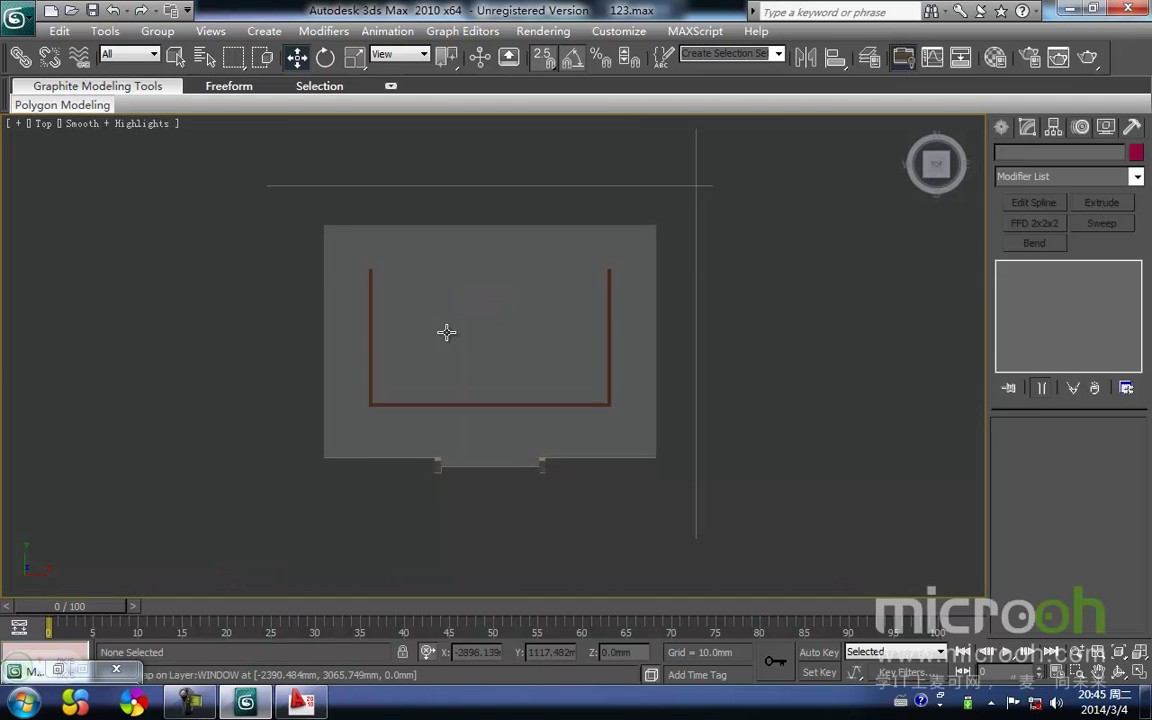
pyautogui.press('F3')
pyautogui.scroll(2, 505, 390)
pyautogui.moveTo(714, 475); pyautogui.dragTo(256, 428)
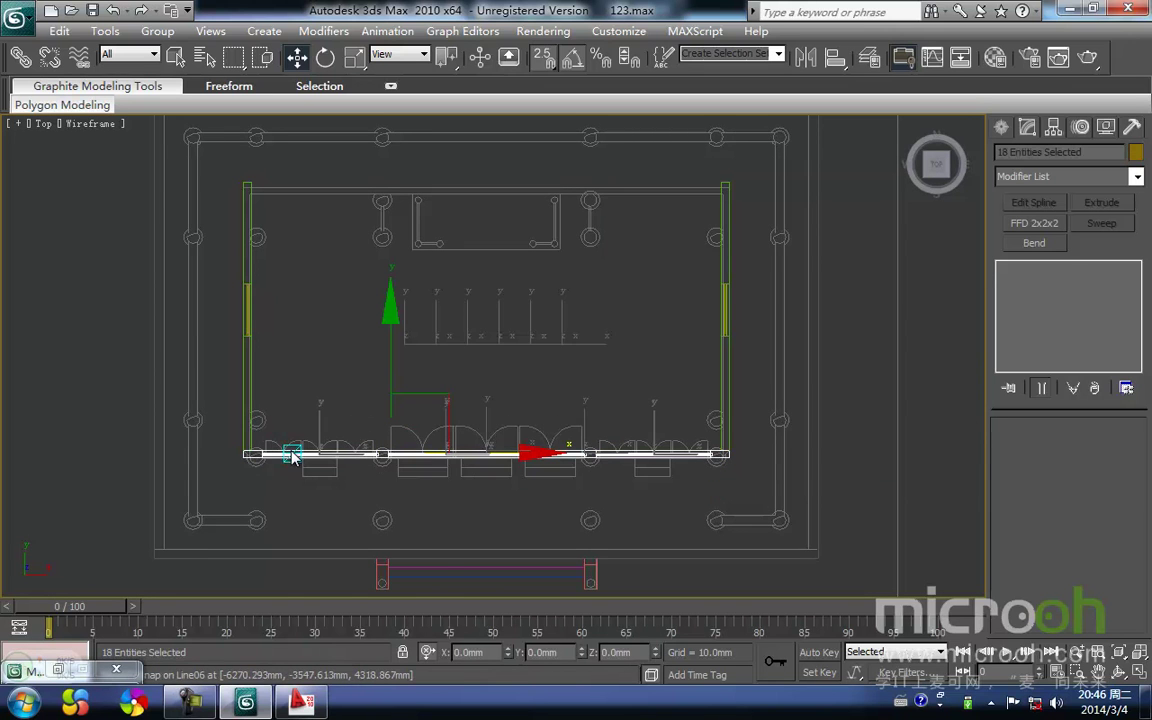
pyautogui.rightClick(293, 456)
pyautogui.click(311, 397)
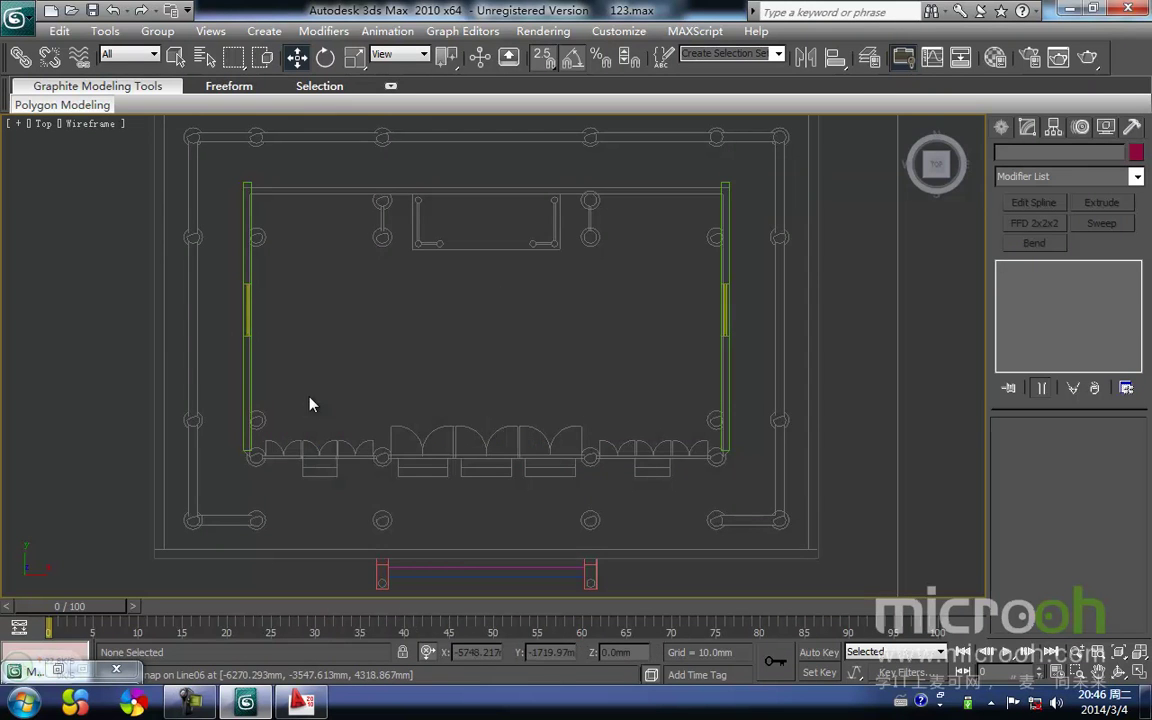
# Turn on the beilimian layer and hide the zhenglimian layer so the rear elevation drawing replaces the front one
pyautogui.scroll(2, 388, 342)
pyautogui.press('f')
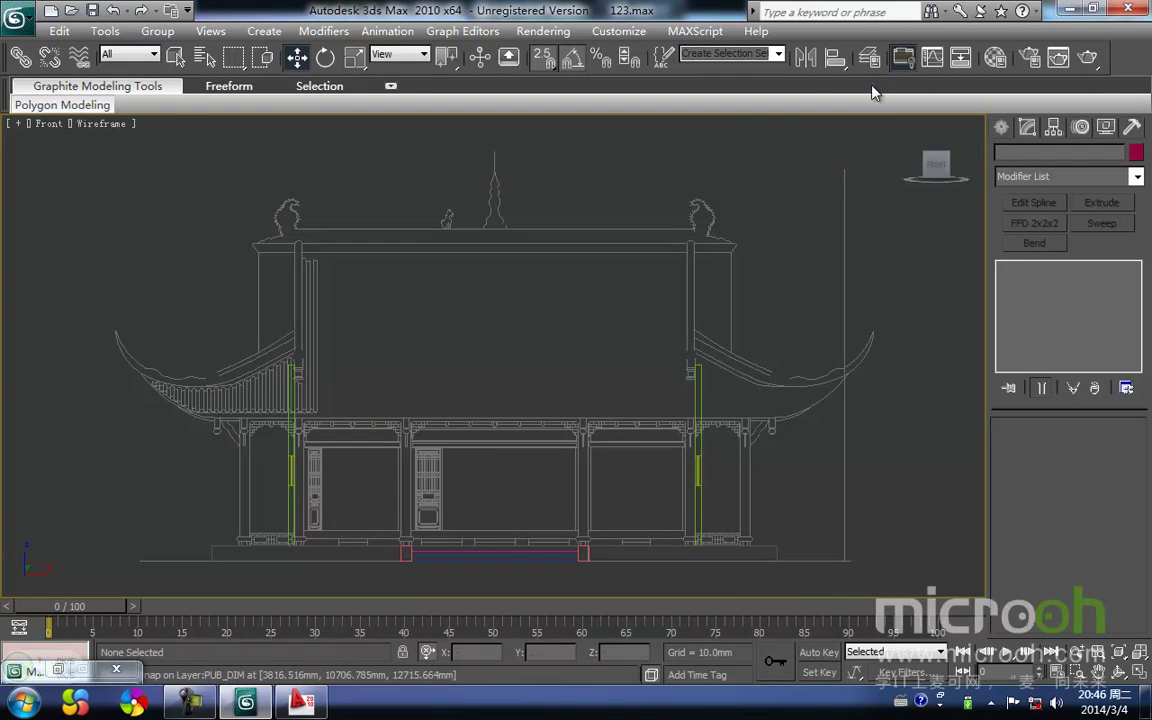
pyautogui.click(869, 58)
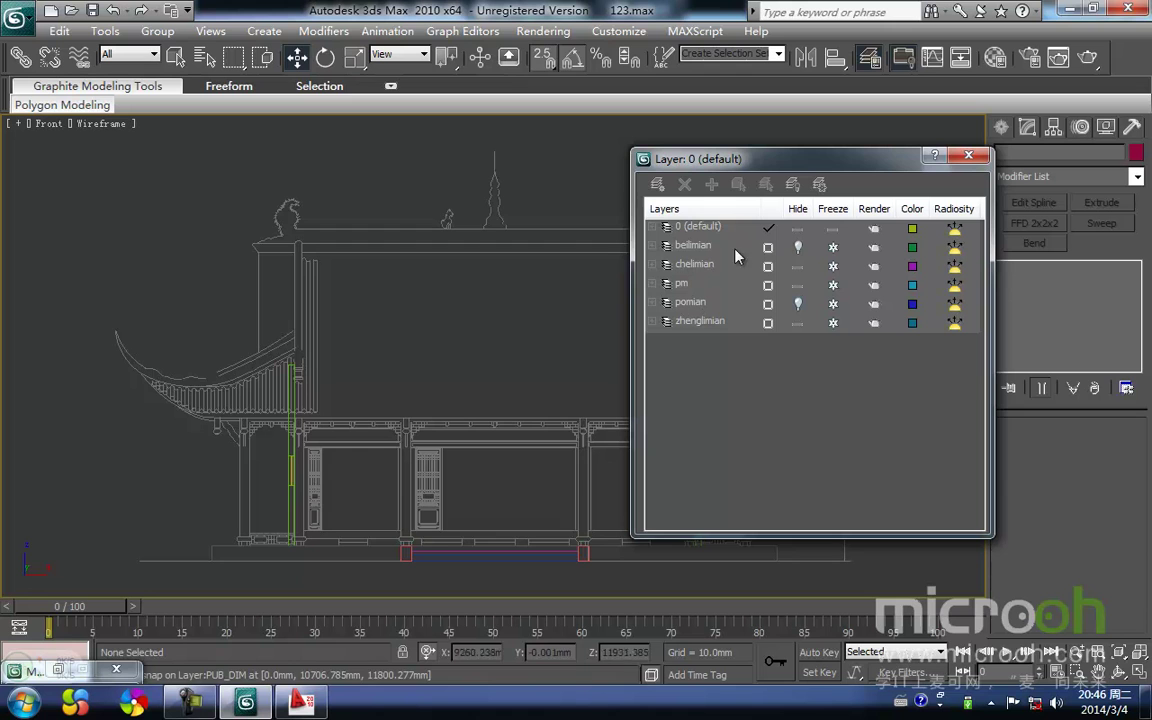
pyautogui.click(799, 247)
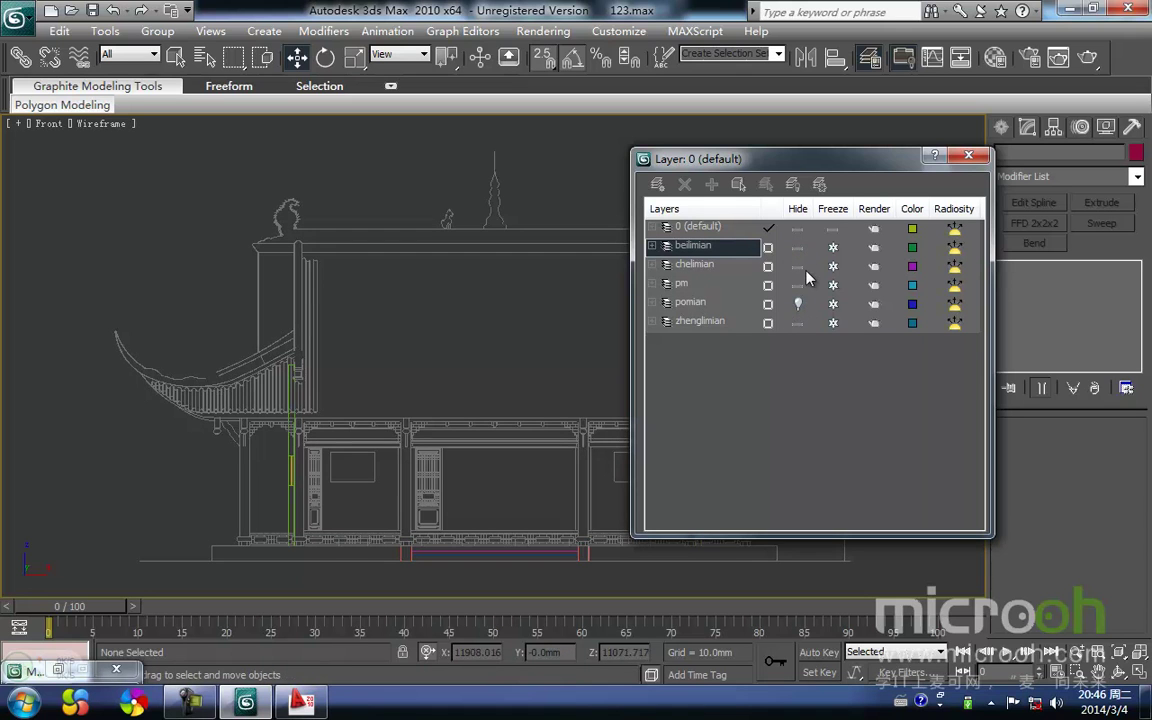
pyautogui.click(797, 323)
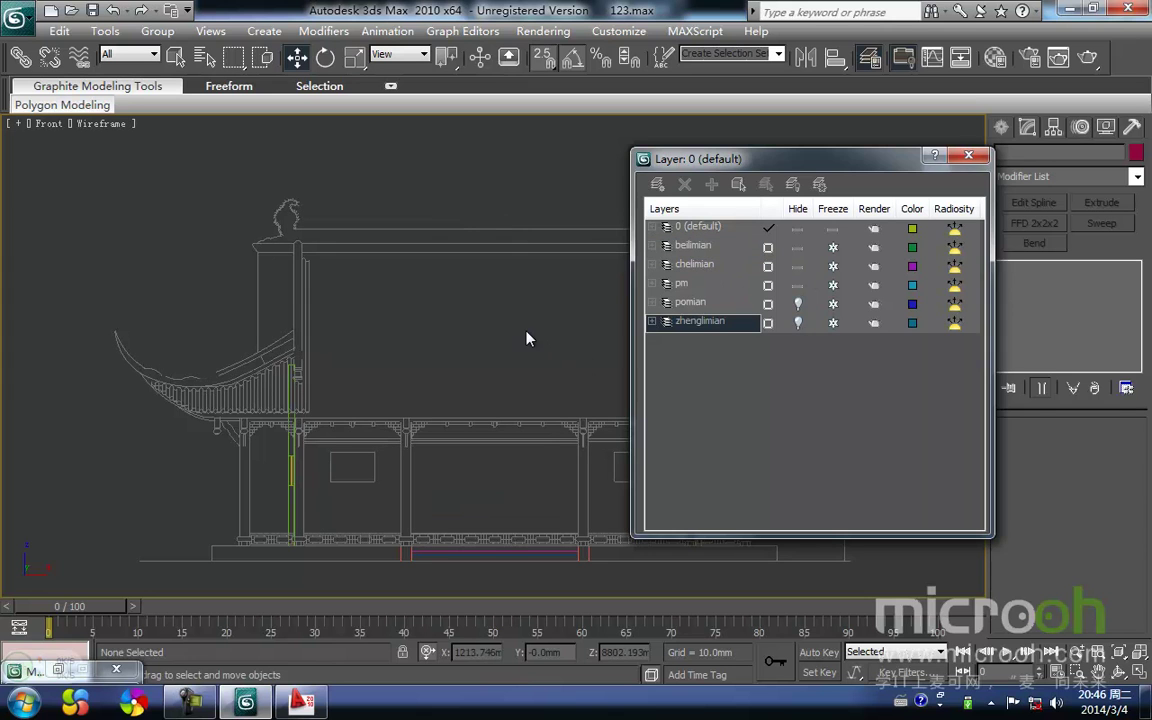
pyautogui.click(968, 157)
# Draw the rear wall rectangle in the back view, spanning between the two side walls from their top to the platform
pyautogui.scroll(-2, 494, 375)
pyautogui.moveTo(494, 375); pyautogui.dragTo(440, 329, button='middle')
pyautogui.scroll(-1, 447, 335)
pyautogui.scroll(5, 455, 348)
pyautogui.moveTo(279, 301); pyautogui.dragTo(282, 293, button='middle')
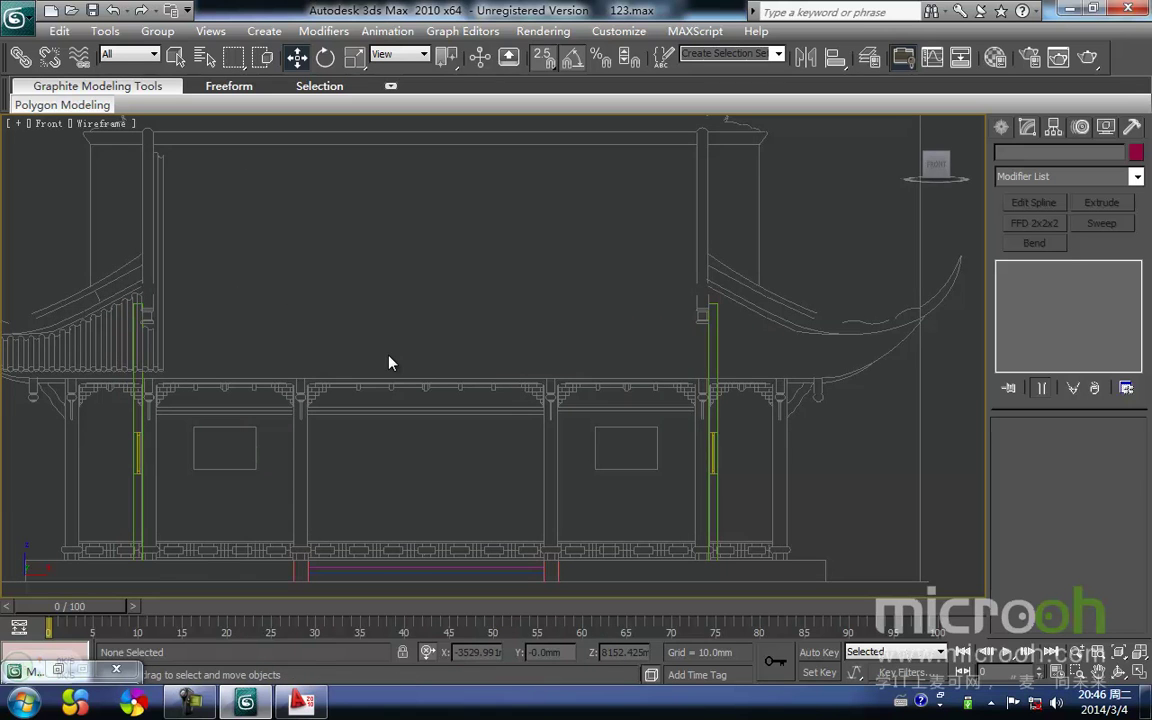
pyautogui.press('h')
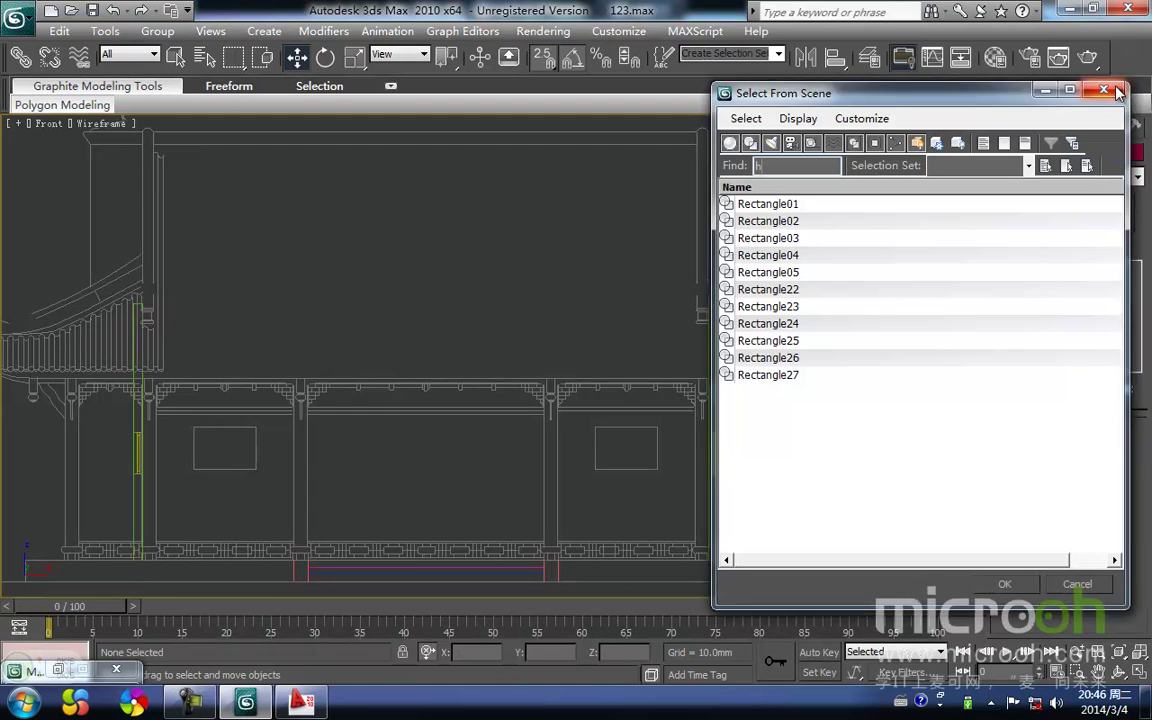
pyautogui.click(1104, 91)
pyautogui.press('k')
pyautogui.scroll(-3, 428, 474)
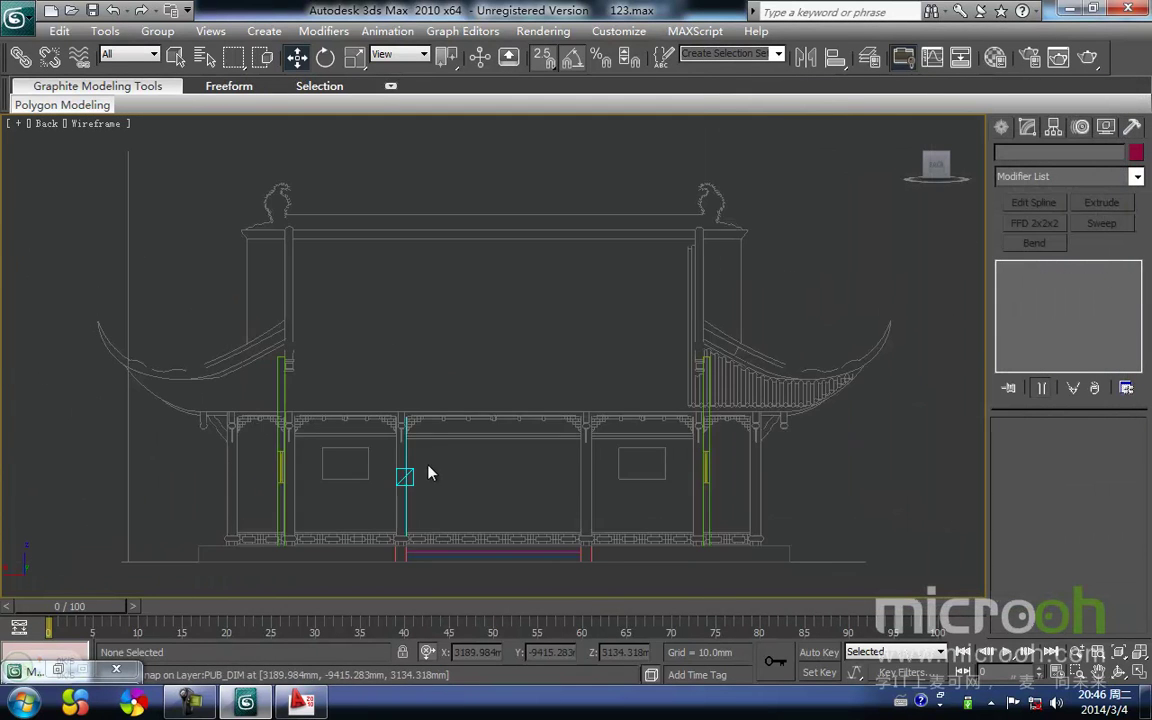
pyautogui.moveTo(428, 474); pyautogui.dragTo(450, 412, button='middle')
pyautogui.rightClick(430, 409)
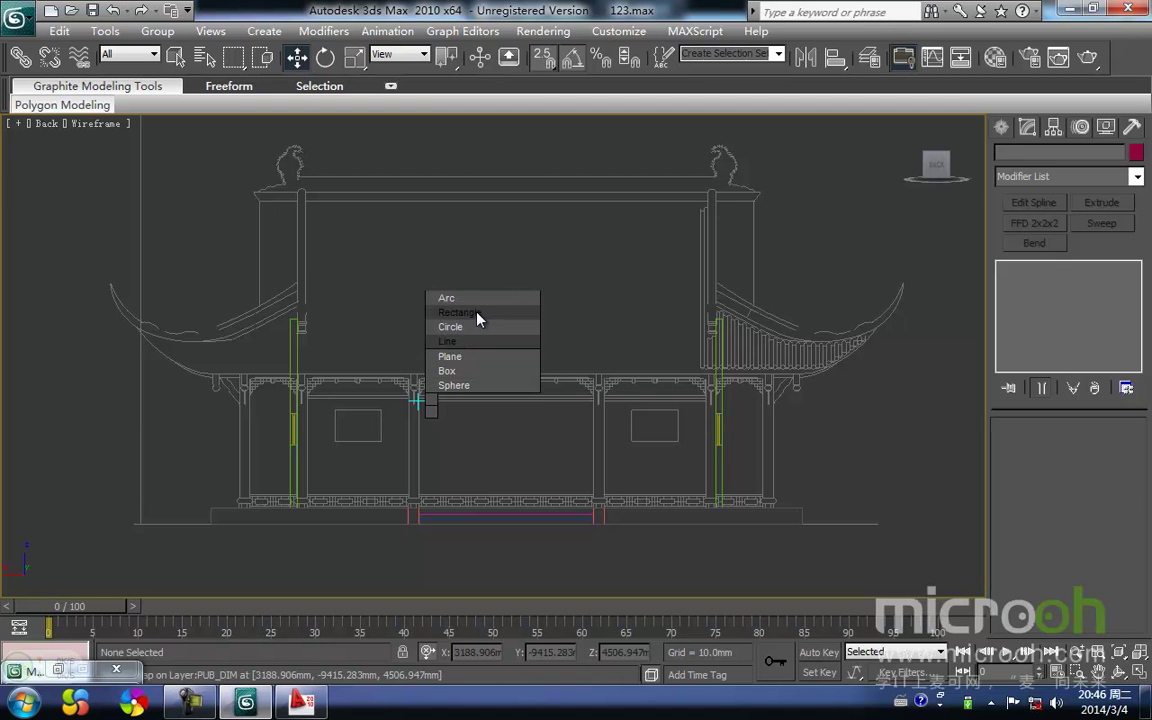
pyautogui.click(477, 314)
pyautogui.moveTo(321, 344); pyautogui.dragTo(274, 235, button='middle')
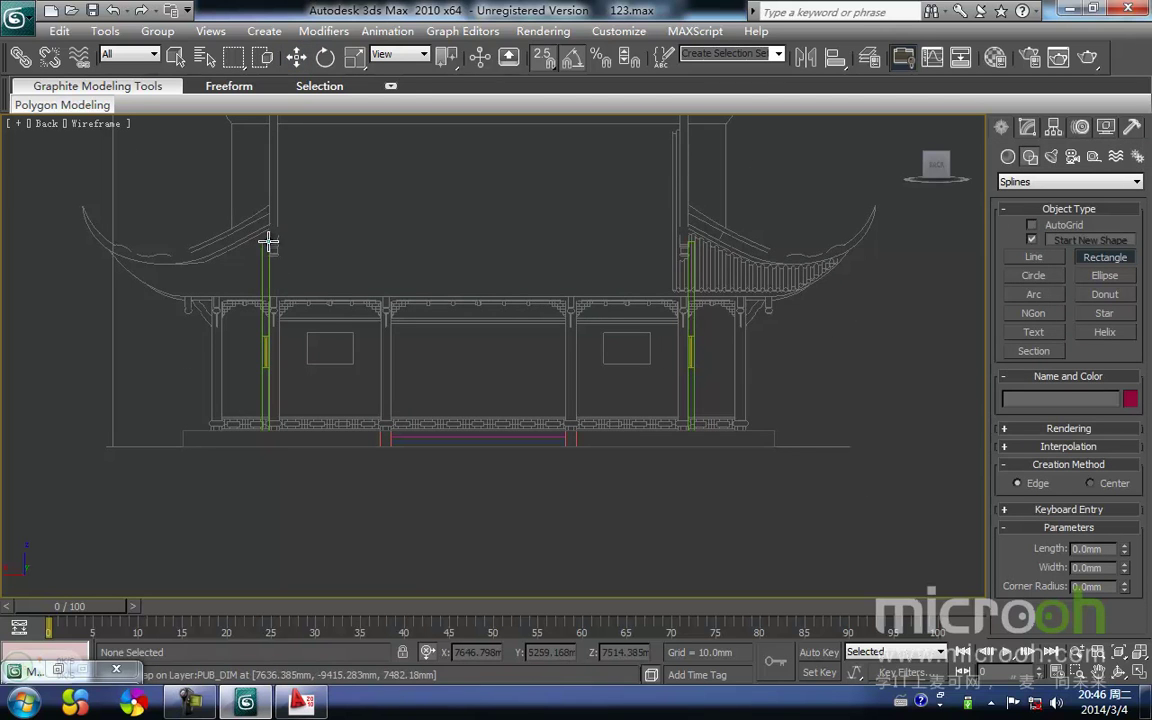
pyautogui.scroll(4, 285, 249)
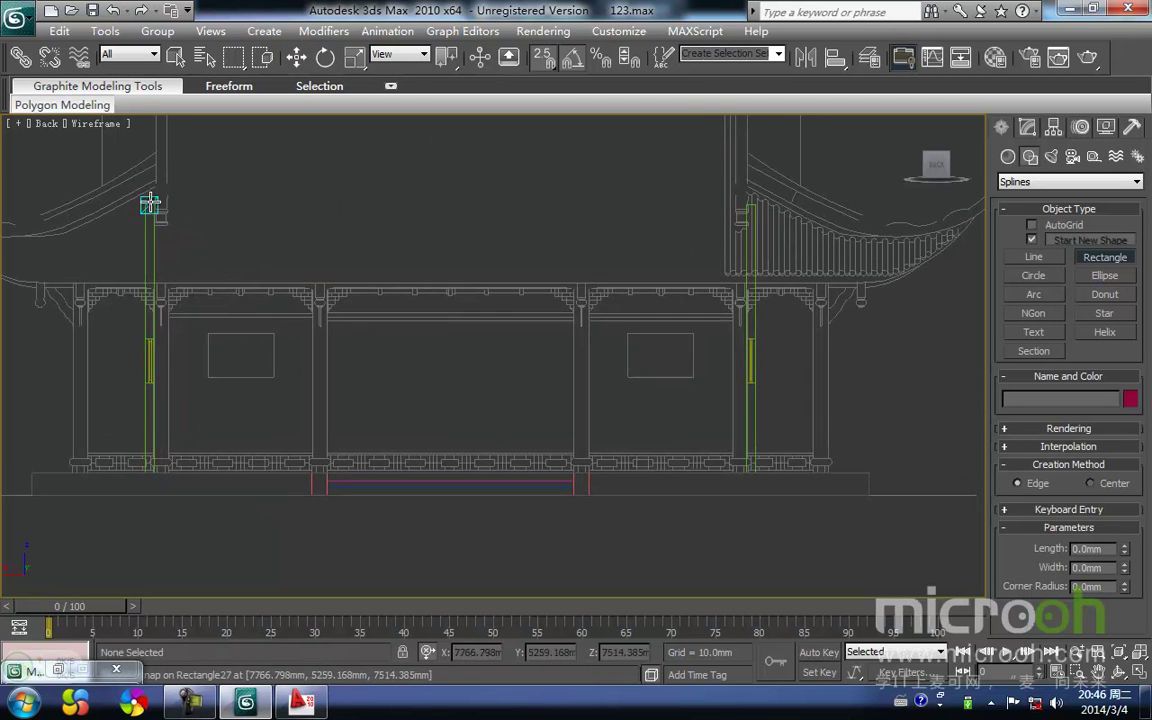
pyautogui.scroll(5, 159, 206)
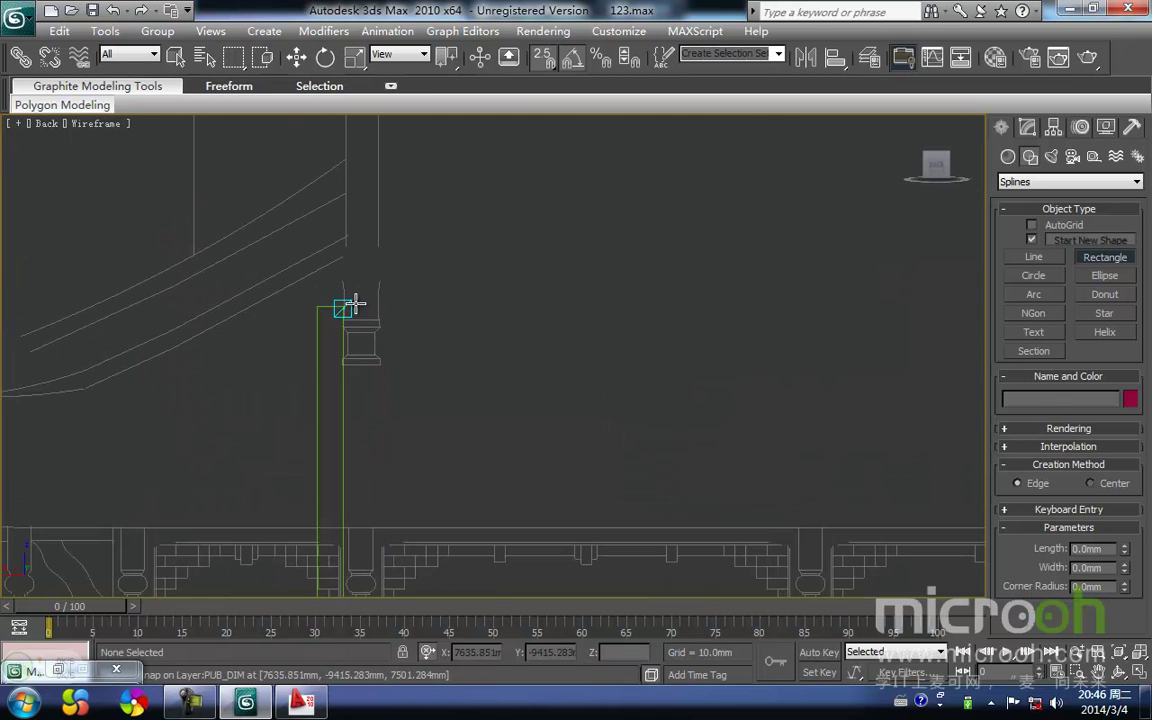
pyautogui.moveTo(352, 304); pyautogui.dragTo(529, 302)
pyautogui.scroll(-4, 689, 563)
pyautogui.scroll(5, 661, 363)
pyautogui.scroll(3, 522, 393)
pyautogui.rightClick(343, 236)
pyautogui.scroll(-6, 332, 267)
pyautogui.moveTo(183, 234); pyautogui.dragTo(500, 362, button='middle')
pyautogui.moveTo(261, 327); pyautogui.dragTo(413, 344, button='middle')
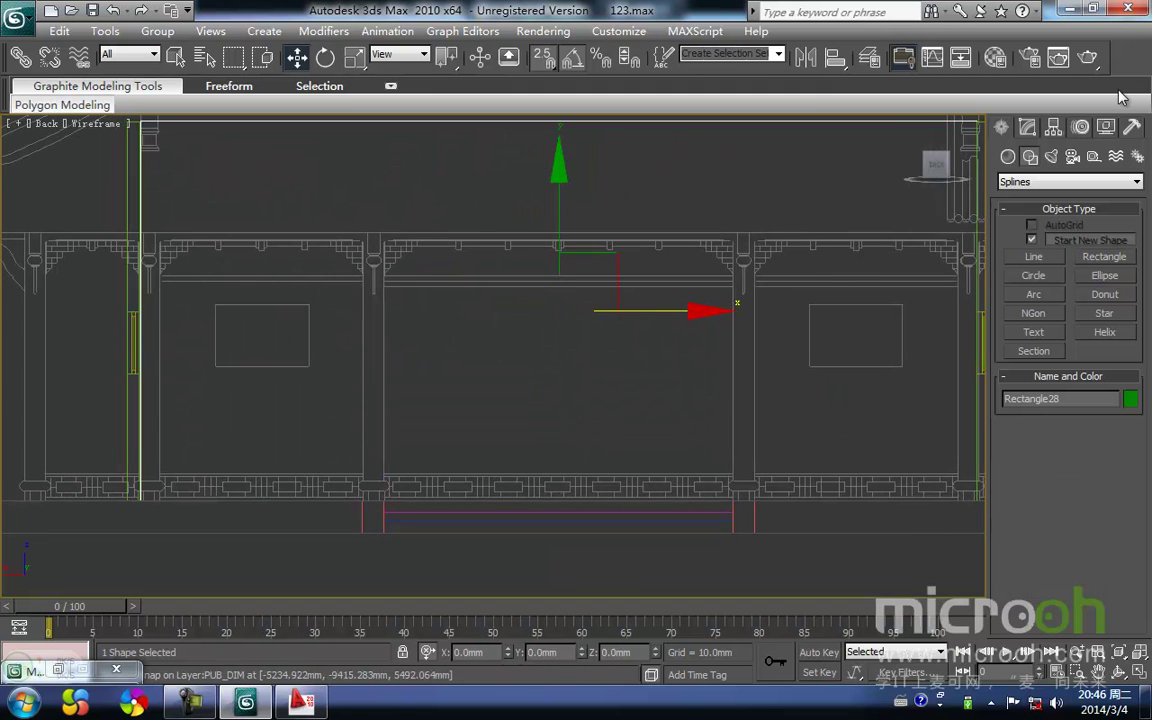
# Add two window rectangles of about 1695 × 1133 mm to the rear wall shape, tracing both windows of the elevation
pyautogui.click(1105, 258)
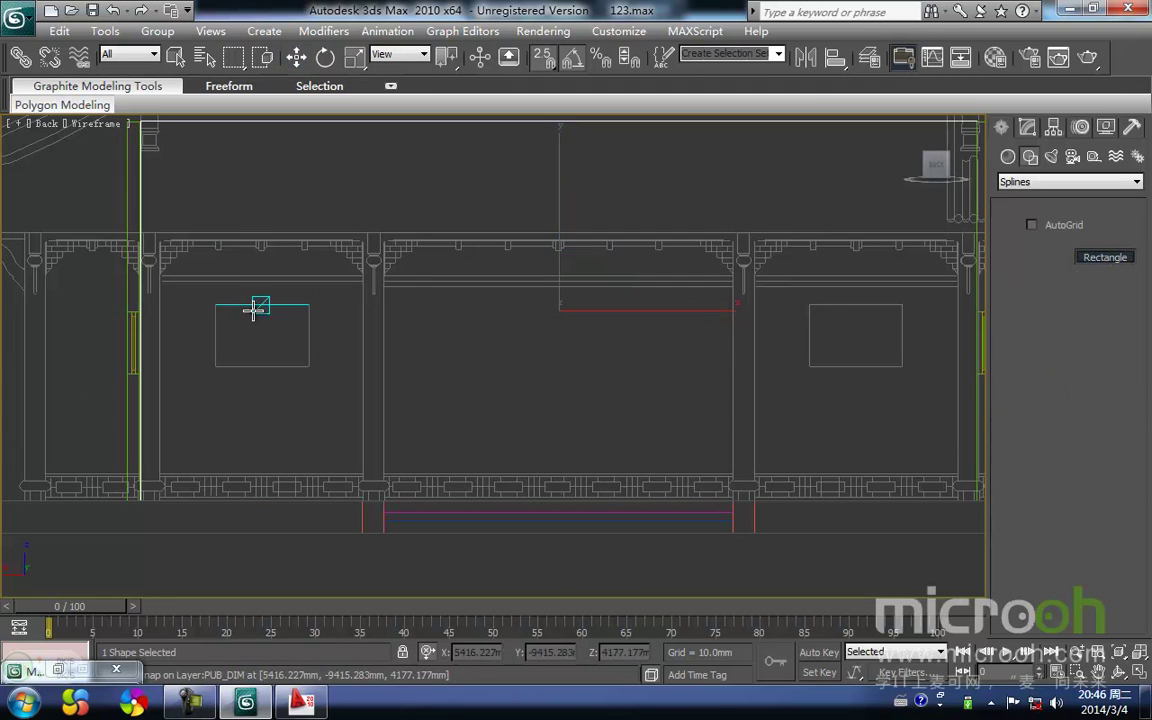
pyautogui.moveTo(214, 305); pyautogui.dragTo(310, 366)
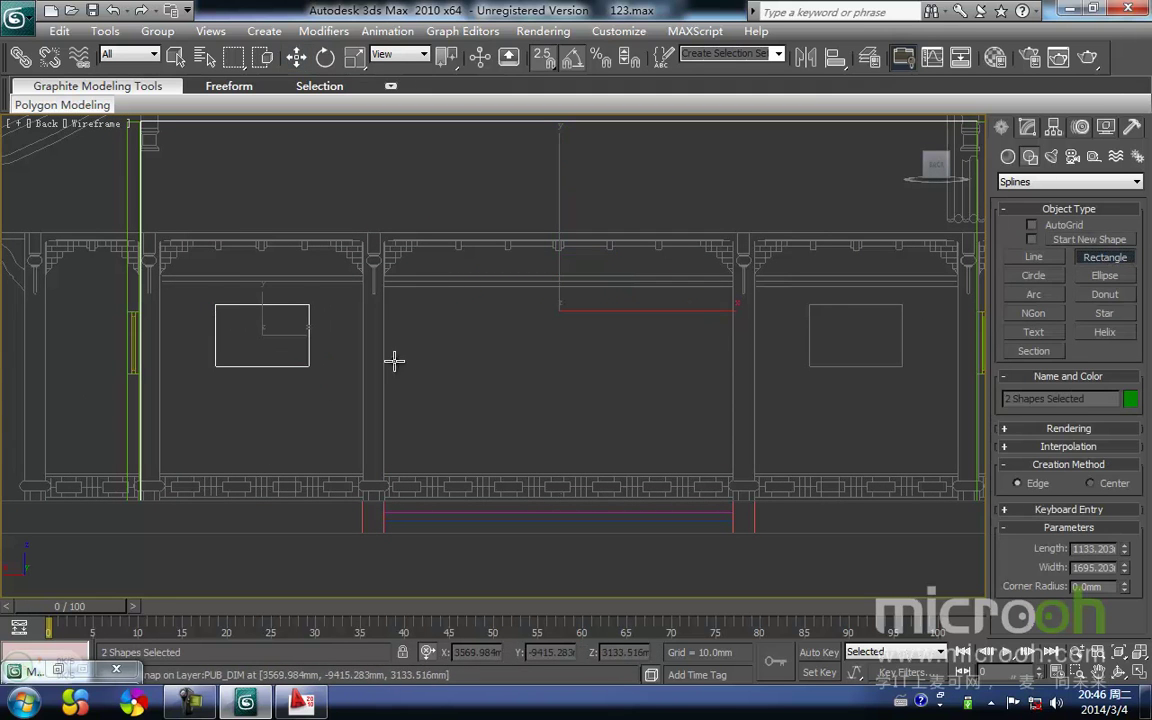
pyautogui.moveTo(355, 360); pyautogui.dragTo(527, 362, button='middle')
pyautogui.moveTo(548, 332); pyautogui.dragTo(650, 390)
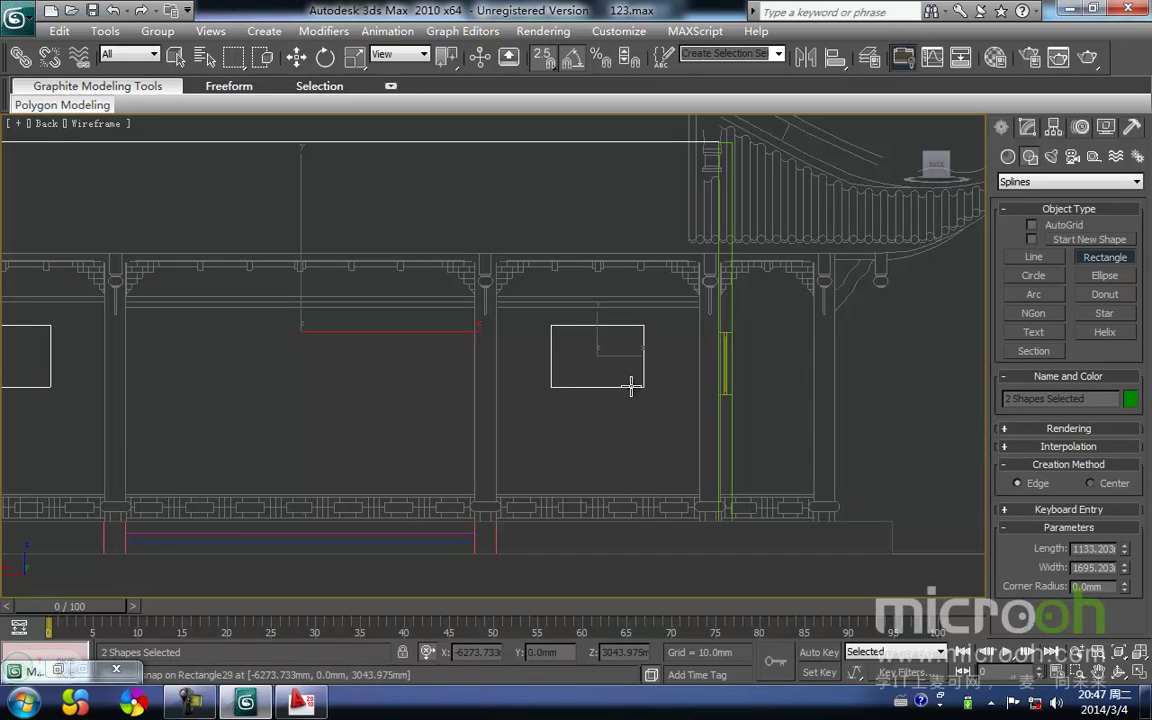
pyautogui.rightClick(650, 390)
pyautogui.moveTo(496, 322); pyautogui.dragTo(534, 428, button='middle')
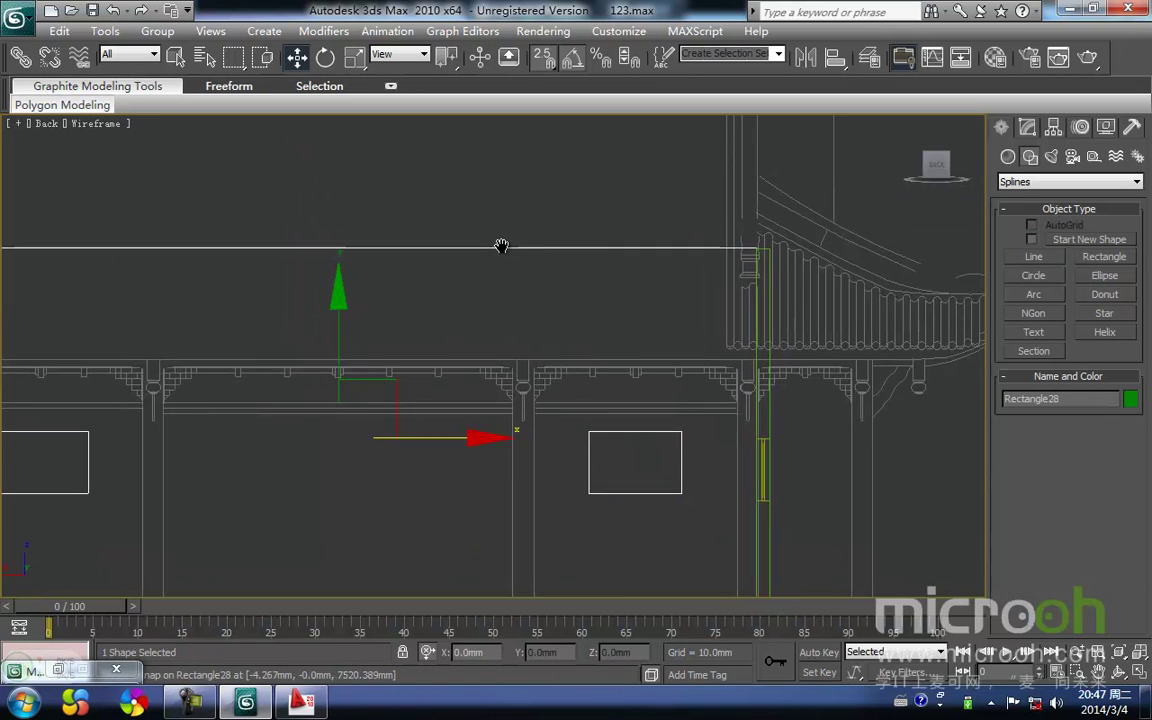
# Move the rear wall outline in plan onto the rear ends of the side walls
pyautogui.press('t')
pyautogui.press('space')
pyautogui.moveTo(493, 273); pyautogui.dragTo(494, 148)
pyautogui.scroll(2, 309, 229)
pyautogui.moveTo(217, 200); pyautogui.dragTo(512, 432, button='middle')
pyautogui.moveTo(357, 338); pyautogui.dragTo(364, 304)
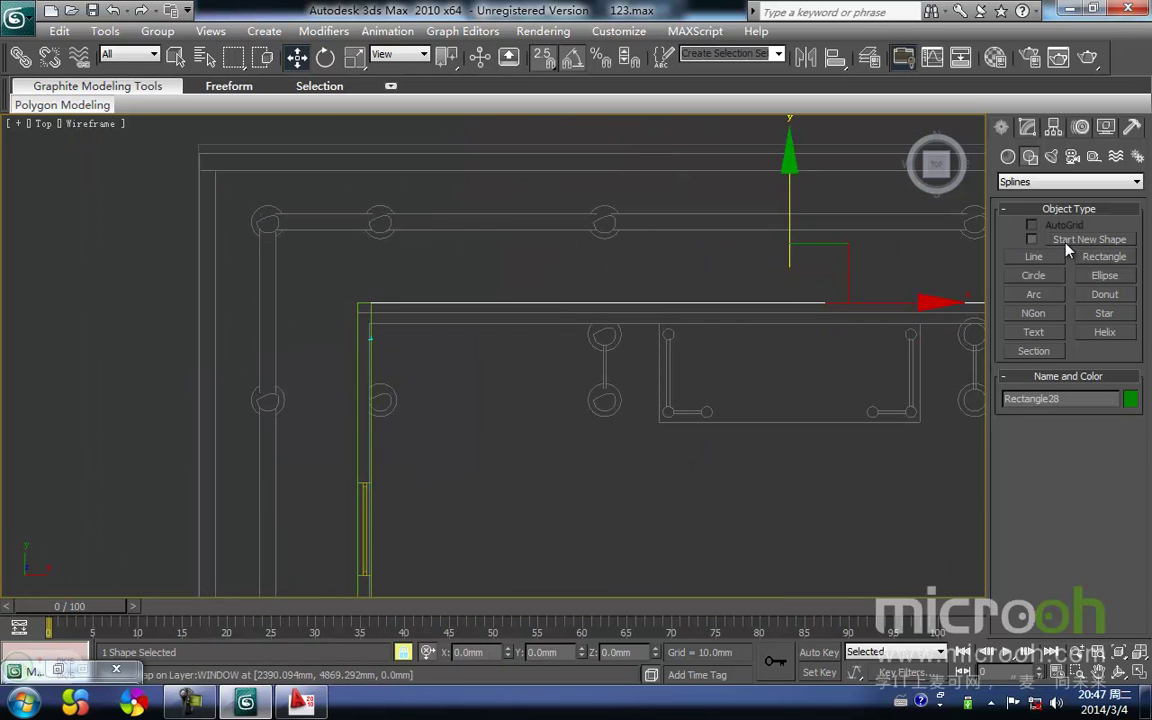
# Extrude the rear wall outline by 240 mm and align its outer face with the rear ends of the side walls
pyautogui.click(1028, 127)
pyautogui.click(1101, 202)
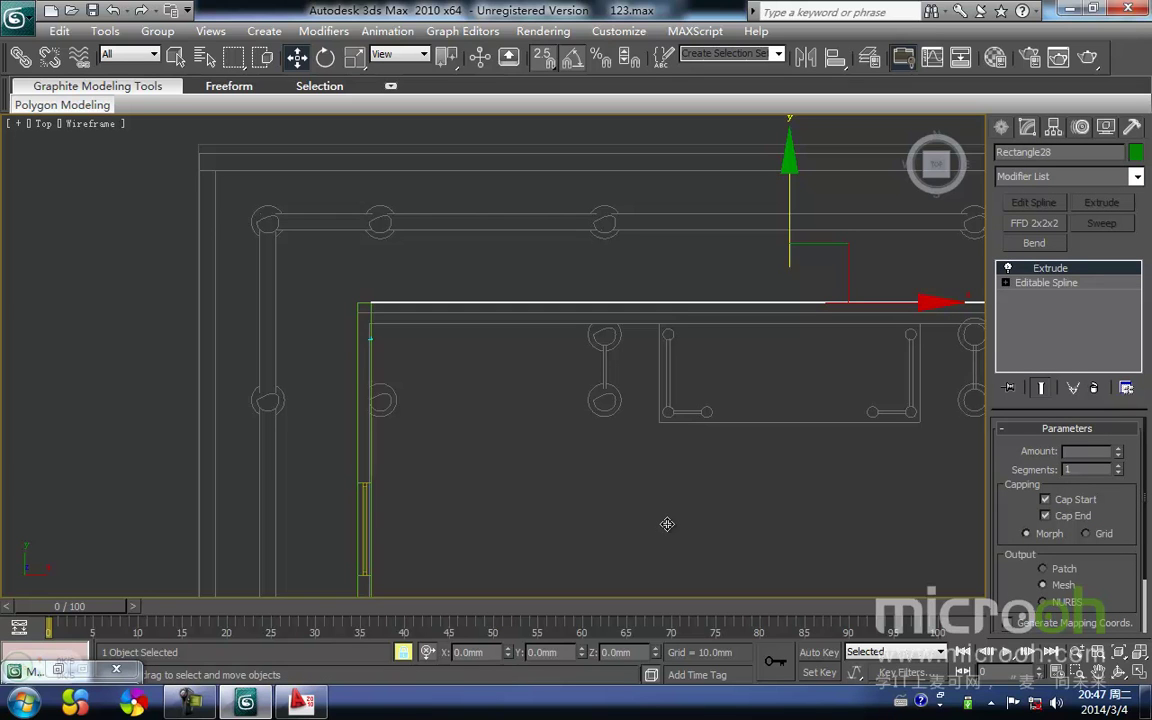
pyautogui.write('240')
pyautogui.press('Return')
pyautogui.moveTo(362, 272); pyautogui.dragTo(350, 369, button='middle')
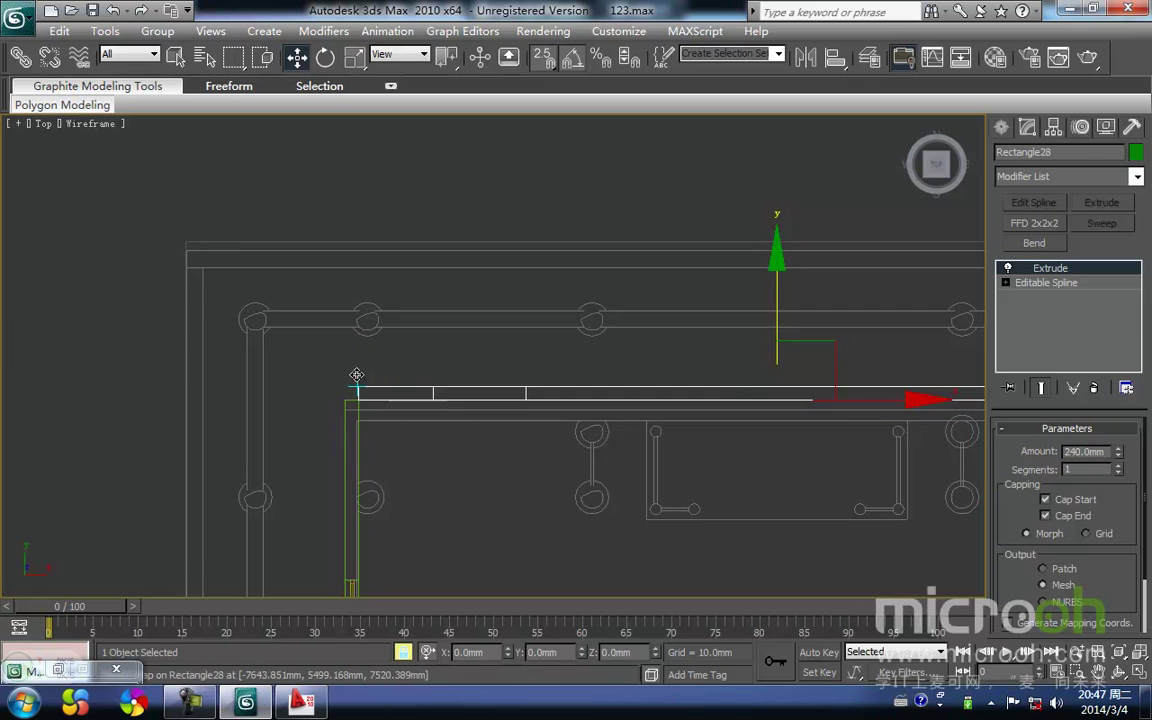
# Assign the dark brown 墙面 material to the rear wall
pyautogui.press('F3')
pyautogui.scroll(-5, 489, 466)
pyautogui.keyDown('alt'); pyautogui.moveTo(455, 430); pyautogui.dragTo(722, 281, button='middle'); pyautogui.keyUp('alt')
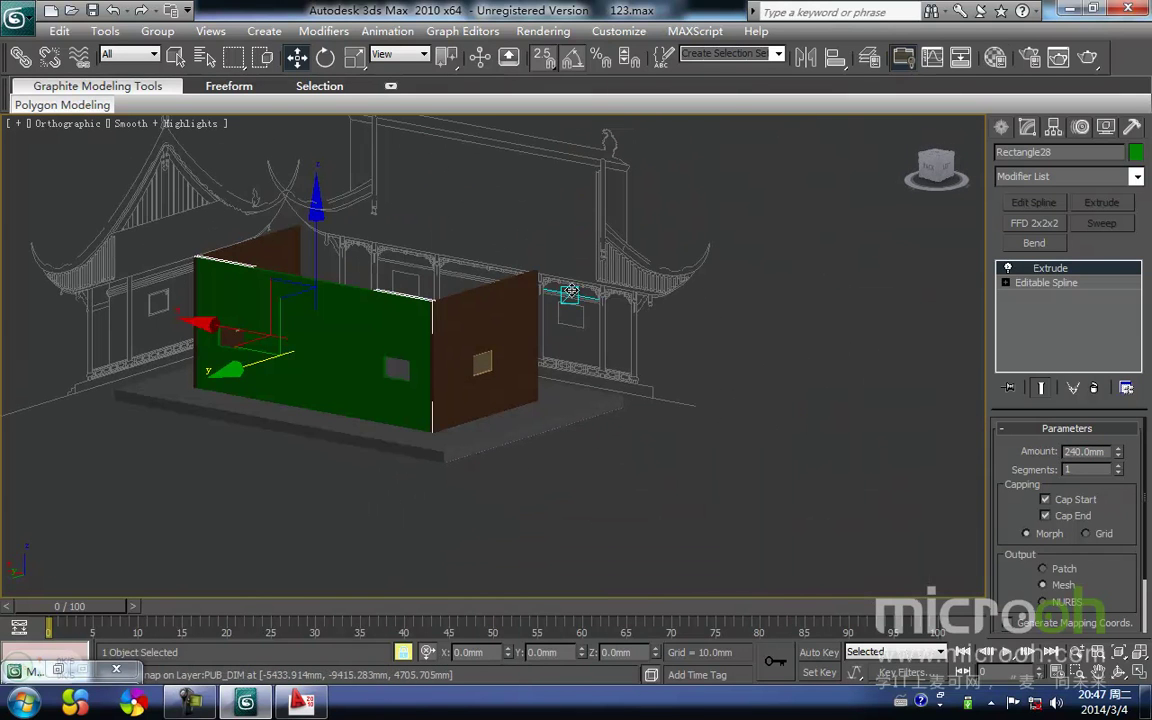
pyautogui.press('m')
pyautogui.click(812, 232)
pyautogui.click(729, 417)
pyautogui.keyDown('alt'); pyautogui.moveTo(430, 290); pyautogui.dragTo(460, 271, button='middle'); pyautogui.keyUp('alt')
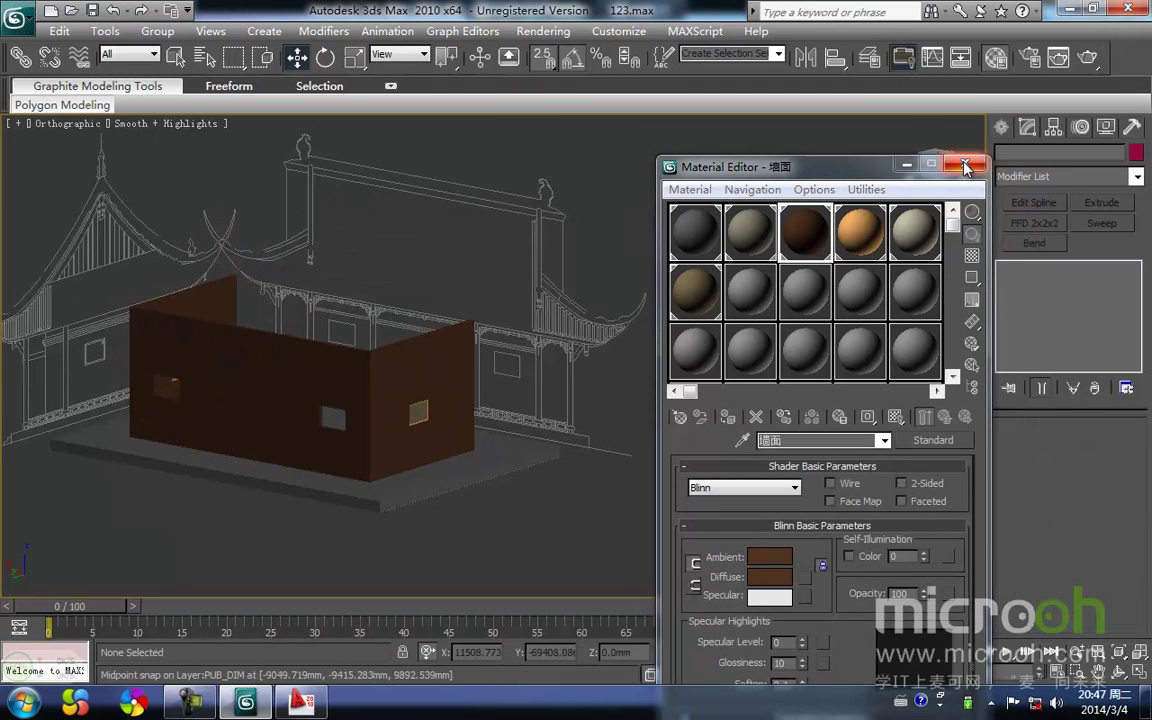
pyautogui.click(963, 167)
# Clone a side wall's window frame and panel as one instance towards the middle of the plan
pyautogui.press('F3')
pyautogui.scroll(5, 585, 323)
pyautogui.scroll(6, 585, 323)
pyautogui.moveTo(129, 262); pyautogui.dragTo(360, 407, button='middle')
pyautogui.scroll(2, 350, 400)
pyautogui.scroll(1, 224, 334)
pyautogui.moveTo(224, 334); pyautogui.dragTo(660, 343, button='middle')
pyautogui.scroll(2, 500, 400)
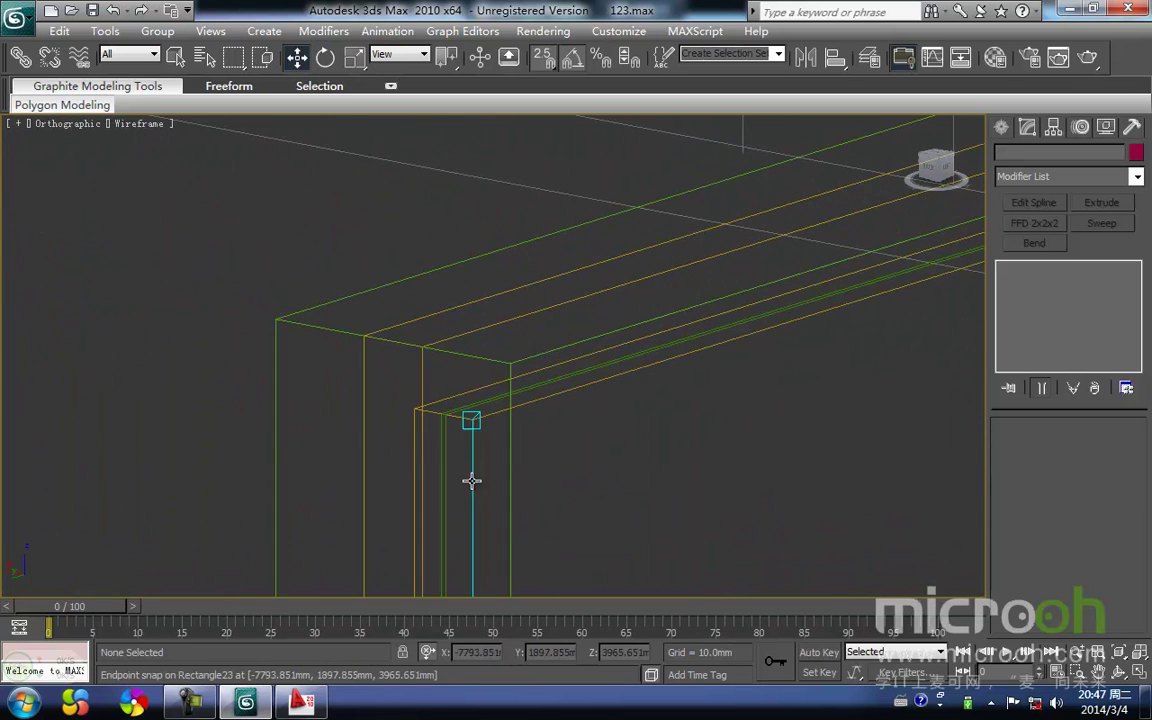
pyautogui.moveTo(416, 460); pyautogui.dragTo(414, 448)
pyautogui.press('t')
pyautogui.press('z')
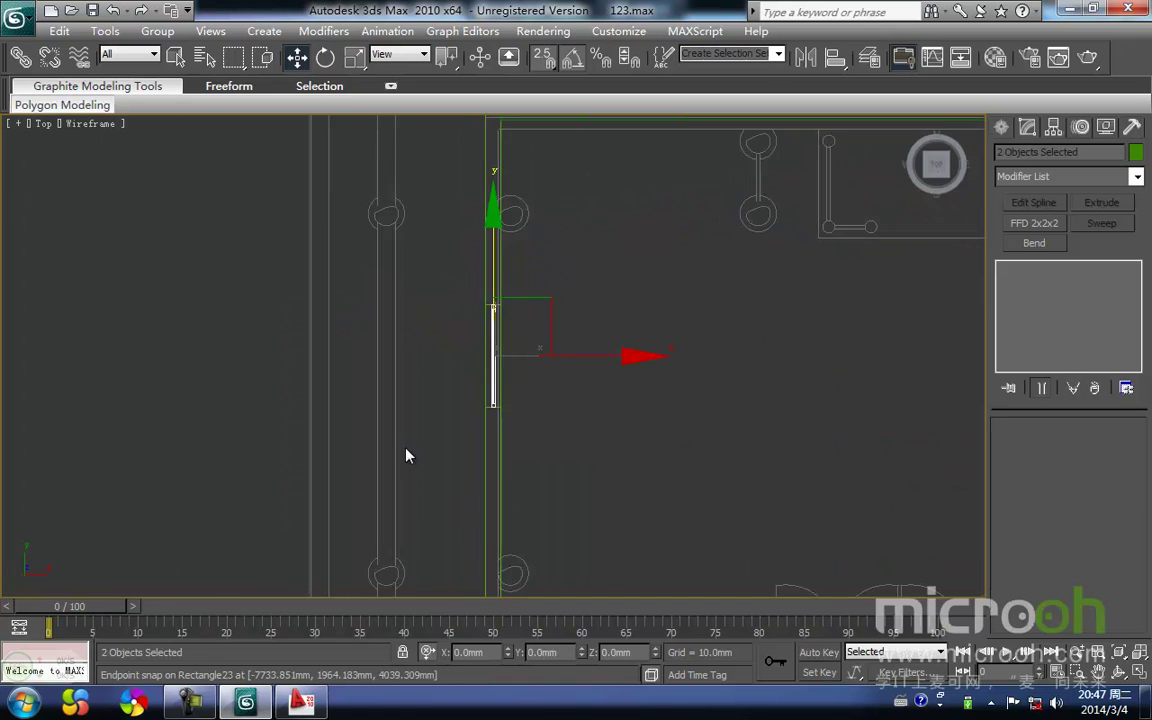
pyautogui.scroll(-2, 406, 455)
pyautogui.keyDown('shift'); pyautogui.moveTo(360, 380); pyautogui.dragTo(445, 322); pyautogui.keyUp('shift')
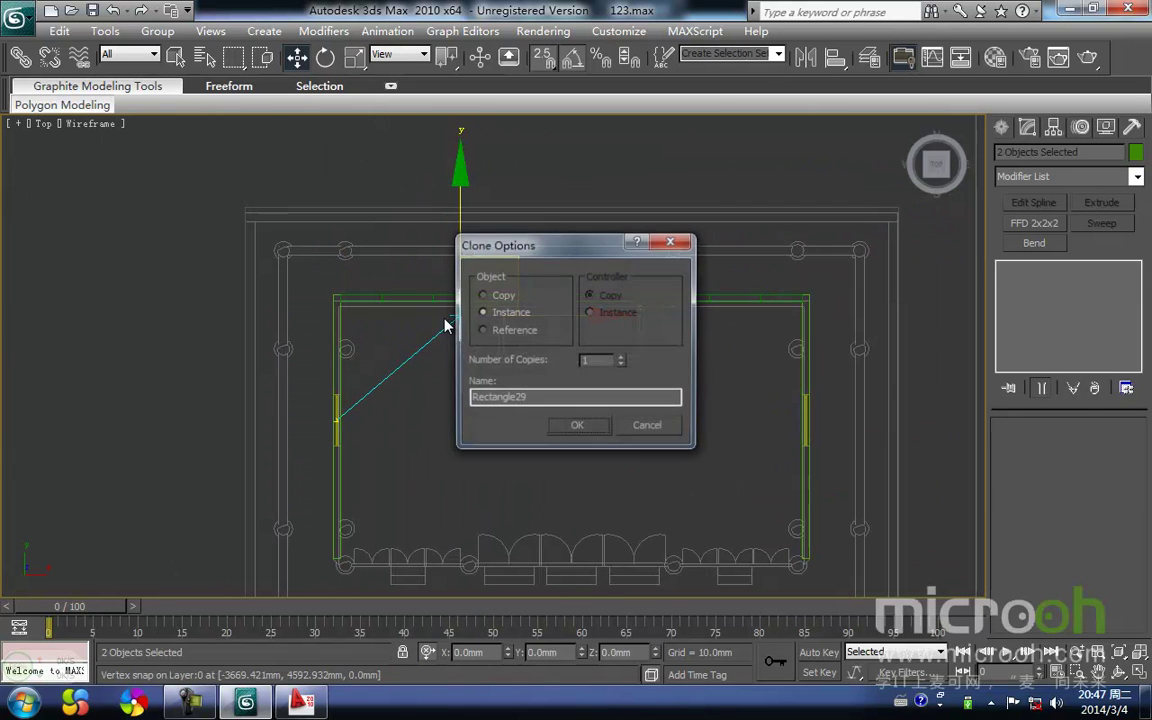
pyautogui.click(575, 429)
# Rotate the cloned window a quarter turn parallel to the rear wall and snap it into the left rear opening in plan
pyautogui.moveTo(433, 361); pyautogui.dragTo(419, 382, button='middle')
pyautogui.press('e')
pyautogui.moveTo(566, 398); pyautogui.dragTo(560, 388)
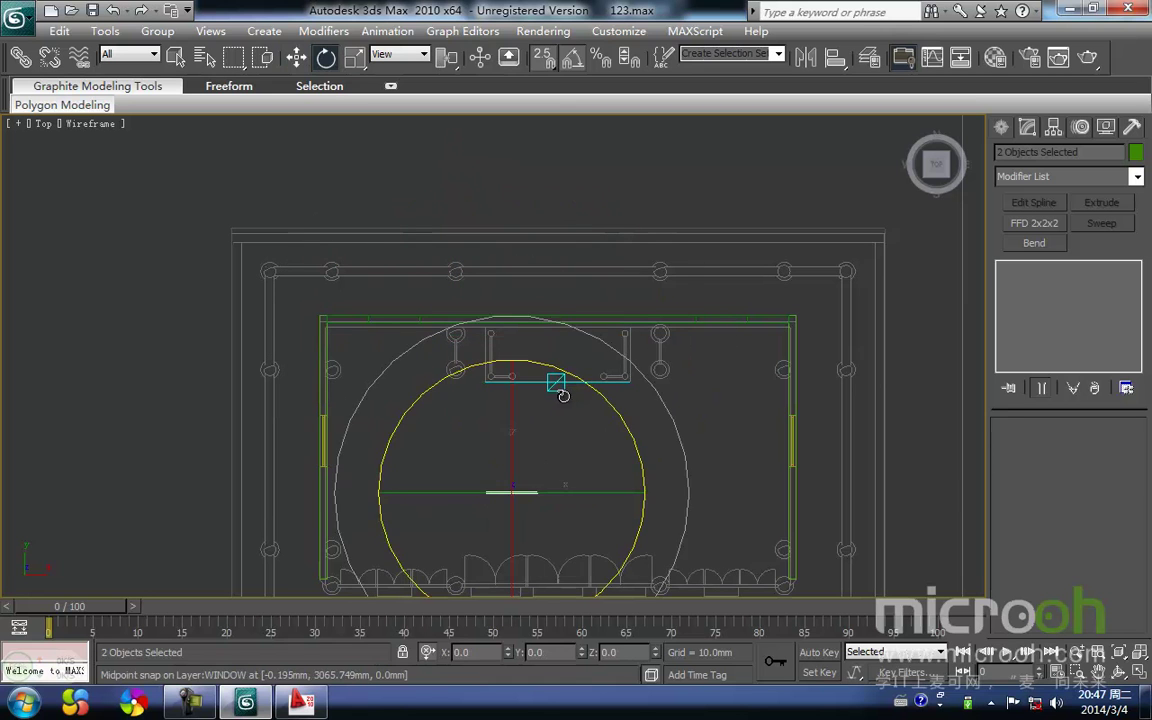
pyautogui.press('w')
pyautogui.moveTo(559, 437); pyautogui.dragTo(391, 314)
pyautogui.scroll(3, 373, 314)
pyautogui.moveTo(350, 316); pyautogui.dragTo(676, 458, button='middle')
pyautogui.scroll(3, 672, 456)
pyautogui.moveTo(531, 404); pyautogui.dragTo(481, 330, button='middle')
pyautogui.moveTo(597, 348); pyautogui.dragTo(591, 312)
# Clone the fitted rear window as one copy and snap it into the other rear wall opening
pyautogui.moveTo(488, 284)
pyautogui.mouseDown()
pyautogui.moveTo(378, 314)
pyautogui.moveTo(388, 316)
pyautogui.moveTo(391, 386)
pyautogui.moveTo(434, 399)
pyautogui.moveTo(514, 375)
pyautogui.moveTo(283, 386)
pyautogui.moveTo(347, 352)
pyautogui.moveTo(775, 418)
pyautogui.mouseUp()
pyautogui.keyDown('shift'); pyautogui.scroll(-4, 514, 375); pyautogui.keyUp('shift')
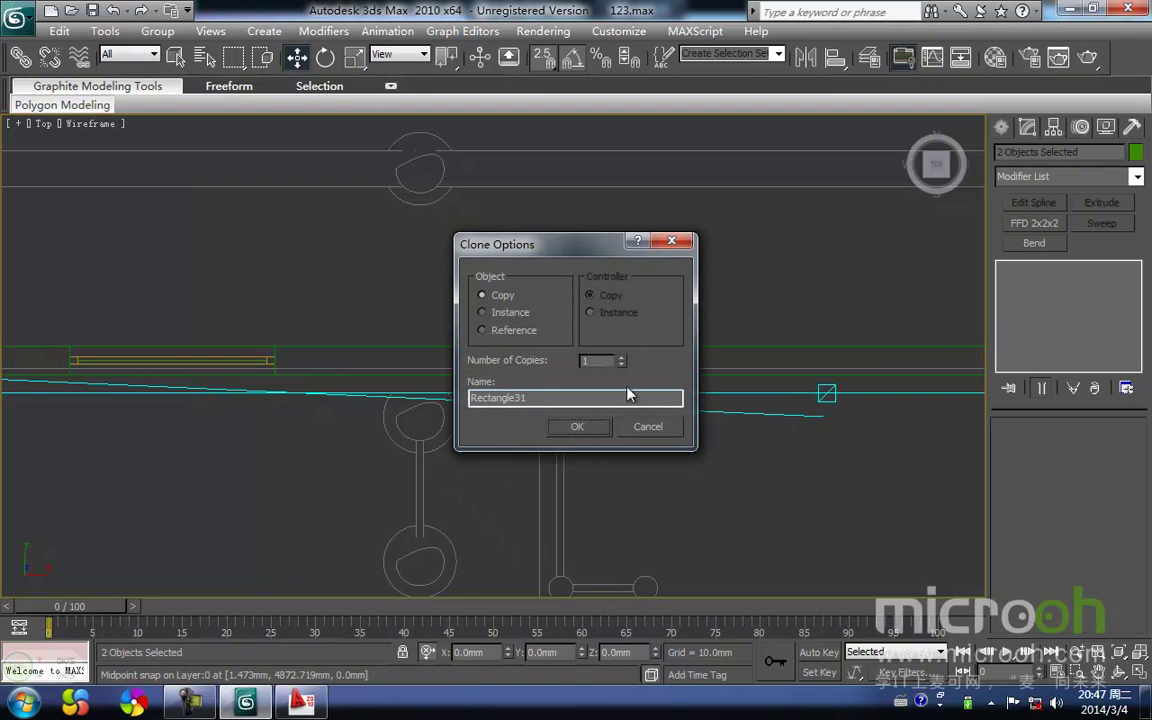
pyautogui.click(576, 428)
pyautogui.scroll(3, 656, 391)
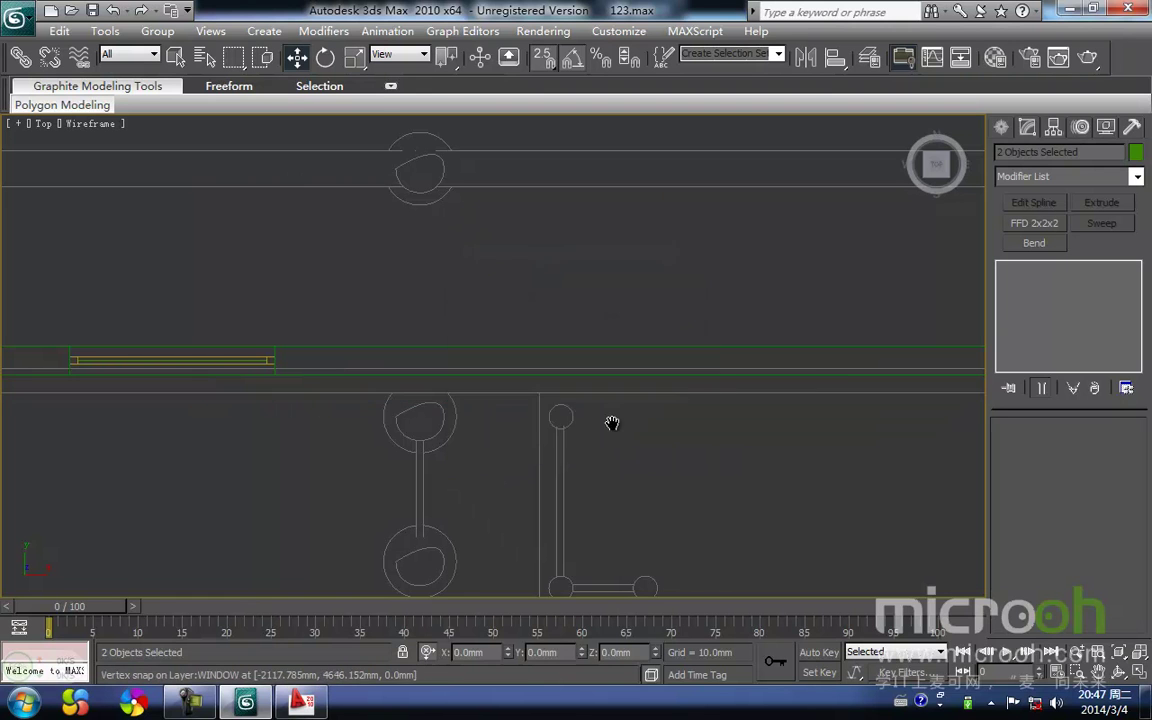
pyautogui.moveTo(656, 391); pyautogui.dragTo(326, 398, button='middle')
pyautogui.moveTo(272, 371); pyautogui.dragTo(460, 378)
pyautogui.scroll(6, 496, 370)
pyautogui.scroll(-2, 372, 384)
pyautogui.moveTo(376, 368); pyautogui.dragTo(386, 348, button='middle')
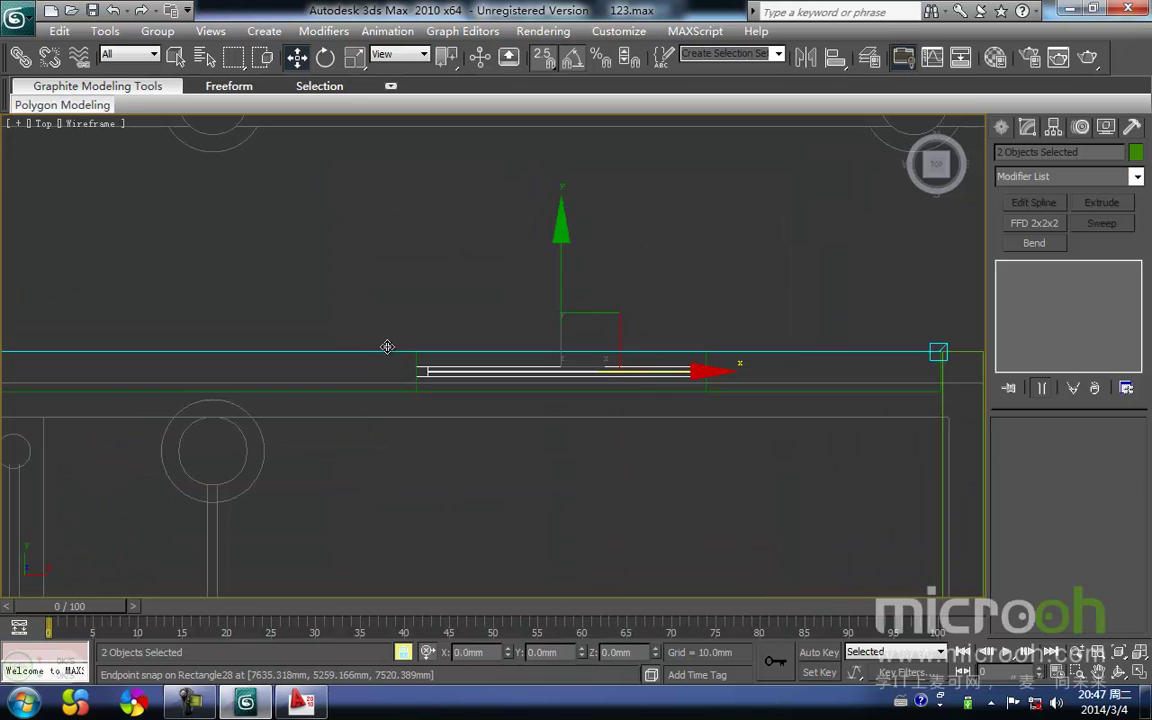
# Unhide all objects in the shaded view without unhiding the hidden layers, and clear the selection
pyautogui.press('F3')
pyautogui.scroll(-9, 400, 370)
pyautogui.moveTo(383, 409)
pyautogui.keyDown('alt'); pyautogui.mouseDown(button='middle')
pyautogui.moveTo(382, 425)
pyautogui.moveTo(473, 304)
pyautogui.mouseUp(button='middle'); pyautogui.keyUp('alt')
pyautogui.rightClick(703, 304)
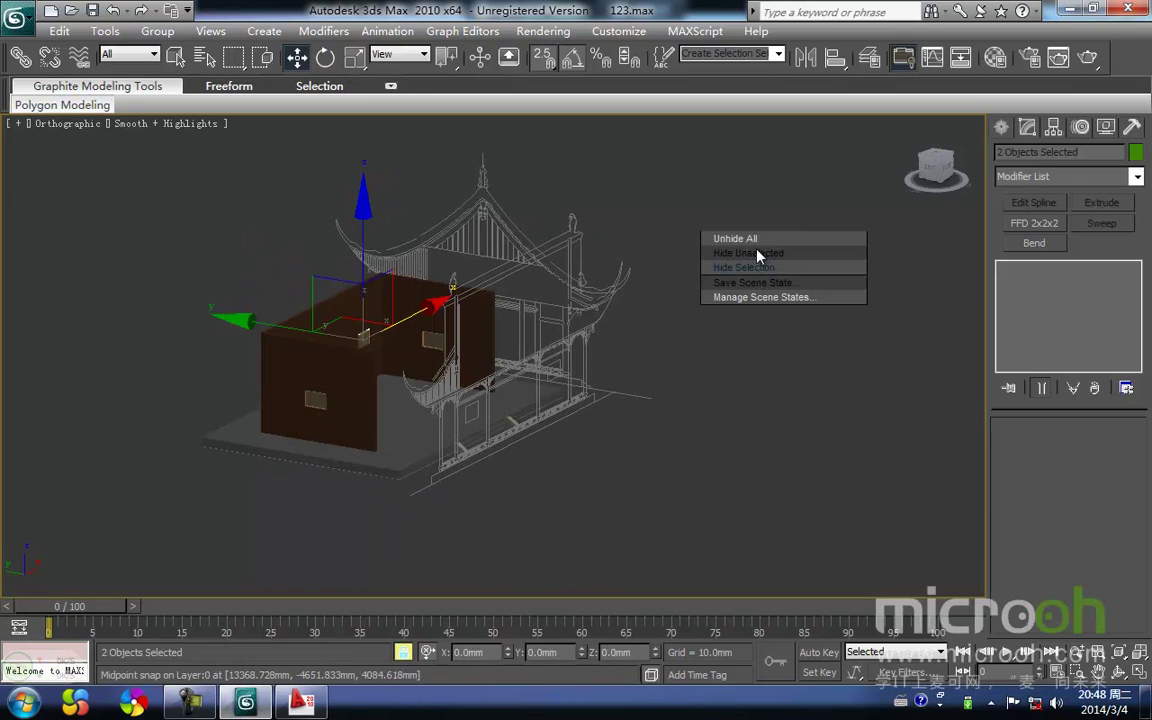
pyautogui.click(757, 240)
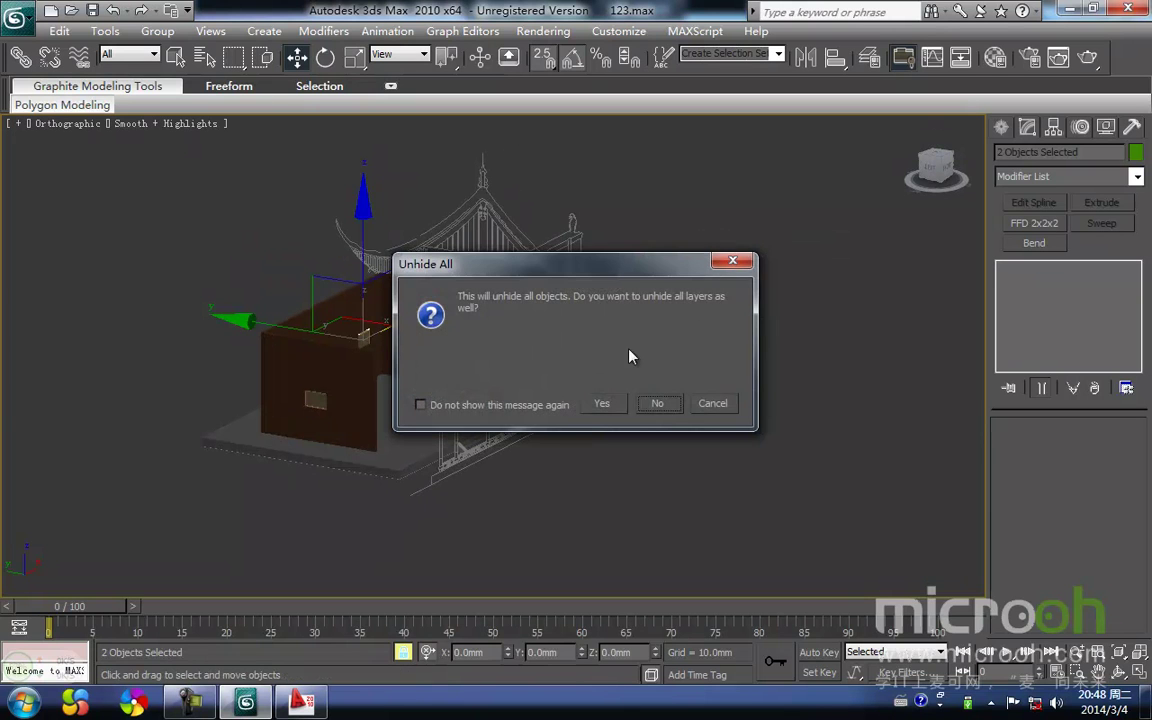
pyautogui.click(659, 404)
pyautogui.click(545, 528)
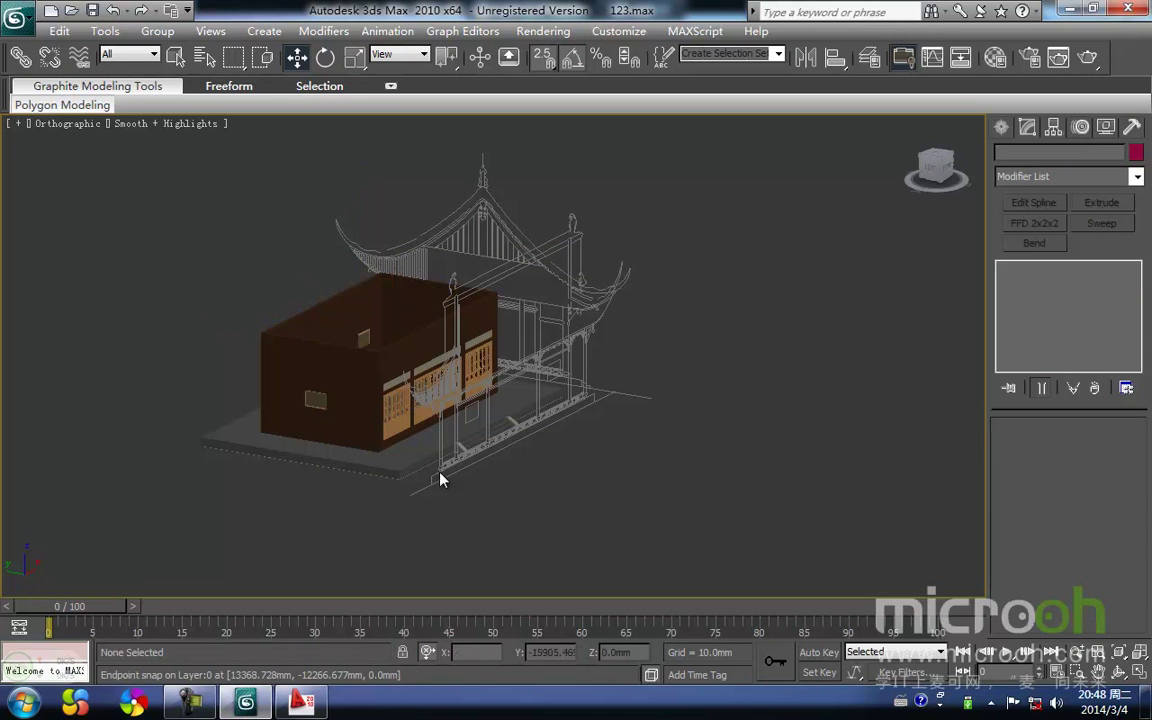
# Examine the enclosed building with its four walls, windows and front doors against the elevation drawings
pyautogui.keyDown('alt'); pyautogui.moveTo(594, 426); pyautogui.dragTo(550, 303, button='middle'); pyautogui.keyUp('alt')
pyautogui.press('f')
pyautogui.moveTo(444, 339); pyautogui.dragTo(450, 293, button='middle')
pyautogui.scroll(-2, 450, 293)
pyautogui.moveTo(492, 386); pyautogui.dragTo(497, 532, button='middle')
pyautogui.scroll(8, 514, 488)
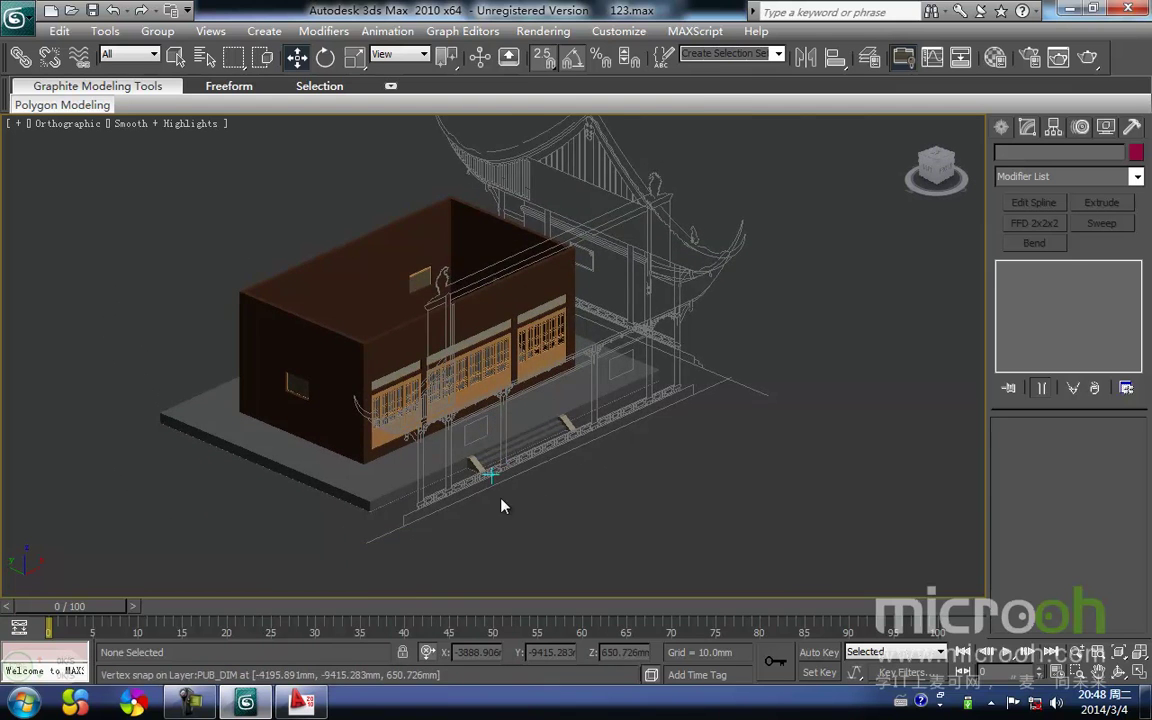
# Examine the front steps, platform and enclosed building together with the surrounding roof and side elevation drawings
pyautogui.scroll(4, 447, 440)
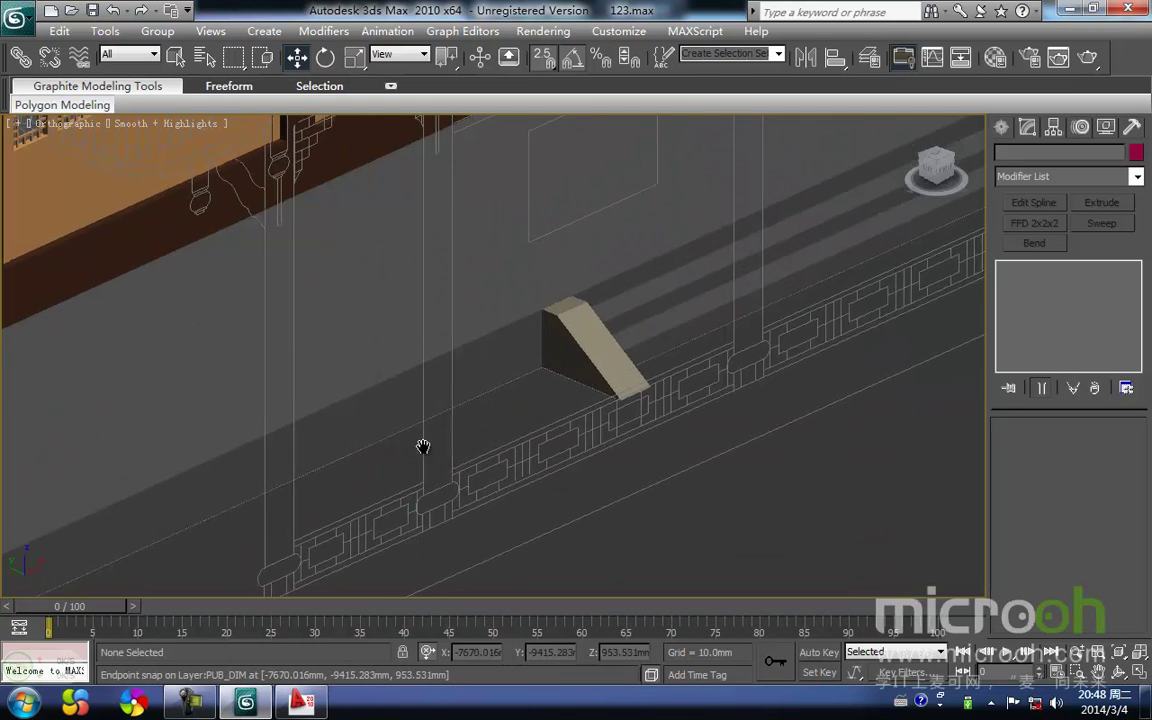
pyautogui.moveTo(510, 402); pyautogui.dragTo(416, 444, button='middle')
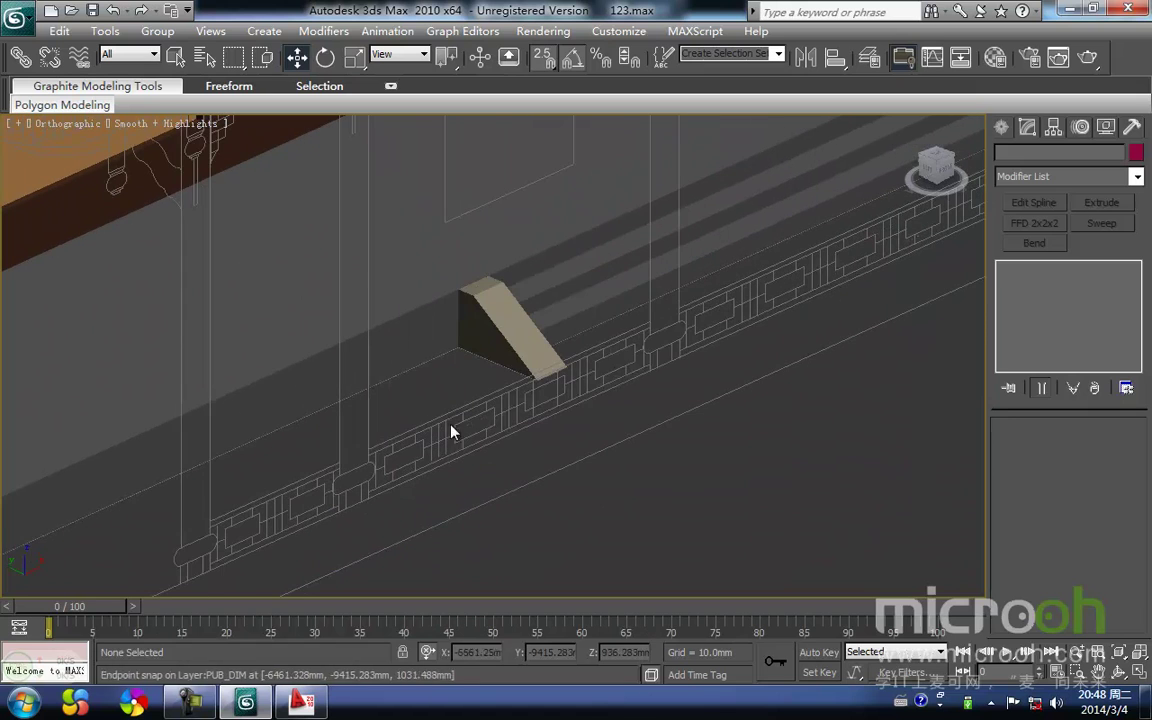
pyautogui.moveTo(571, 386); pyautogui.dragTo(456, 437, button='middle')
pyautogui.scroll(-1, 562, 400)
pyautogui.scroll(1, 567, 362)
pyautogui.moveTo(567, 355); pyautogui.dragTo(511, 395, button='middle')
pyautogui.scroll(-8, 511, 395)
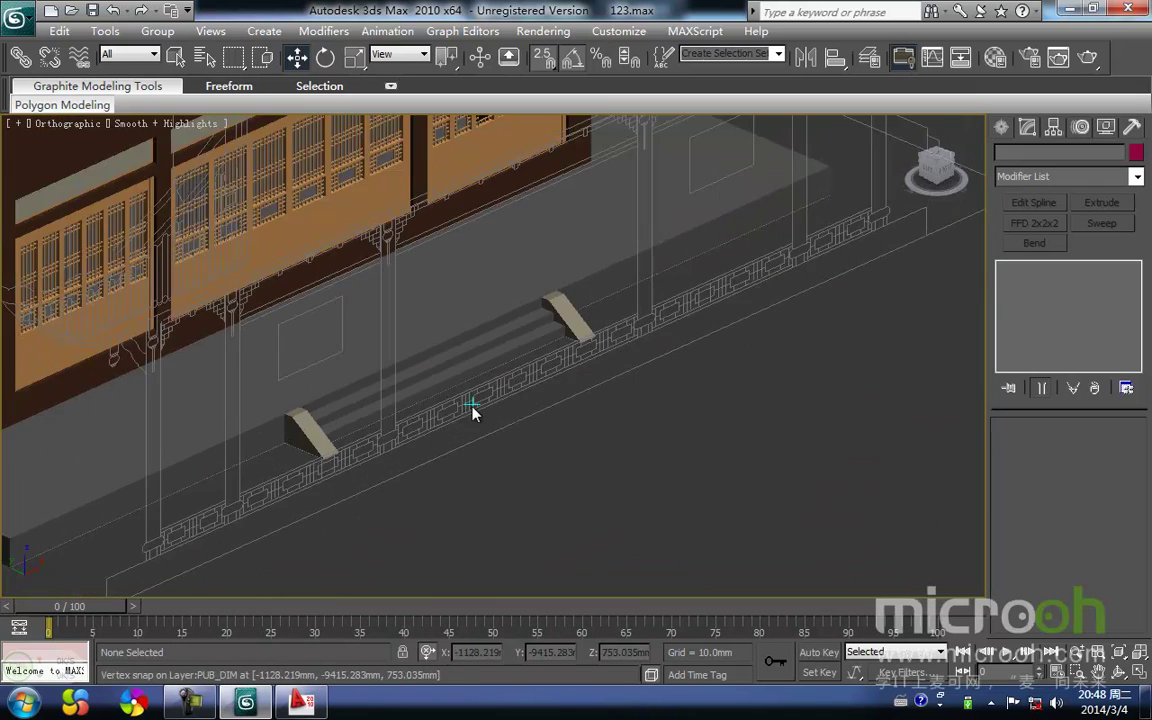
pyautogui.scroll(-2, 392, 385)
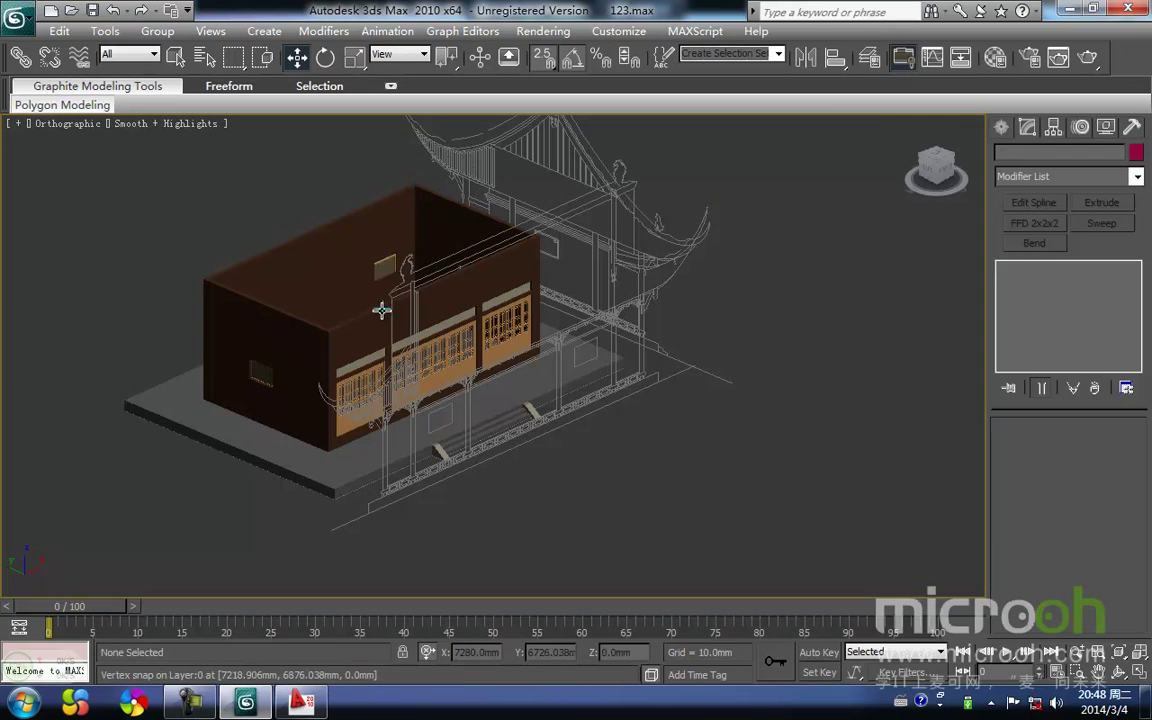
pyautogui.moveTo(547, 170); pyautogui.dragTo(561, 226, button='middle')
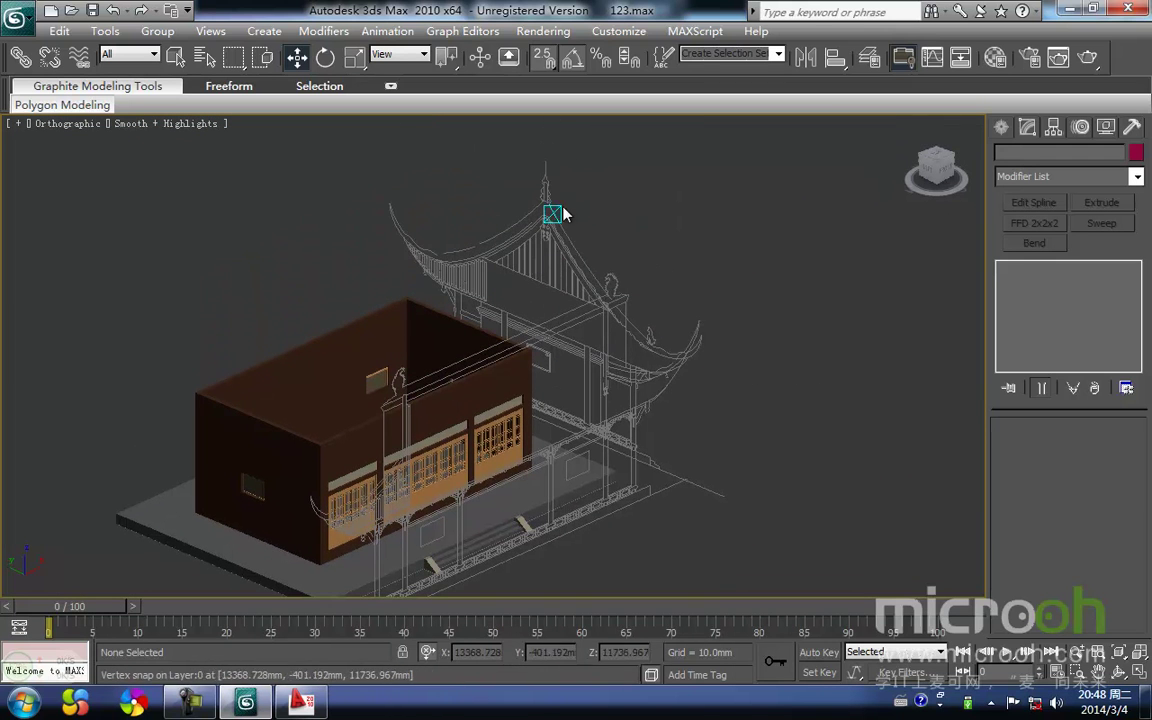
pyautogui.moveTo(731, 333); pyautogui.dragTo(659, 376, button='middle')
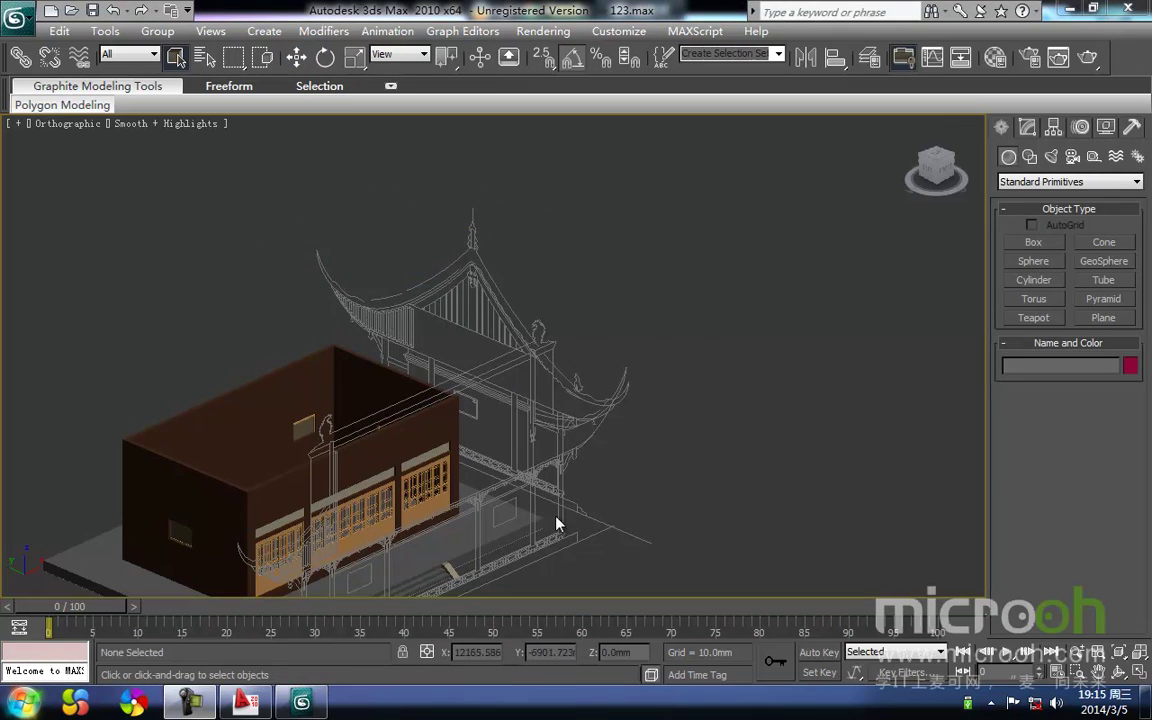
pyautogui.keyDown('alt'); pyautogui.moveTo(555, 452); pyautogui.dragTo(596, 399, button='middle'); pyautogui.keyUp('alt')
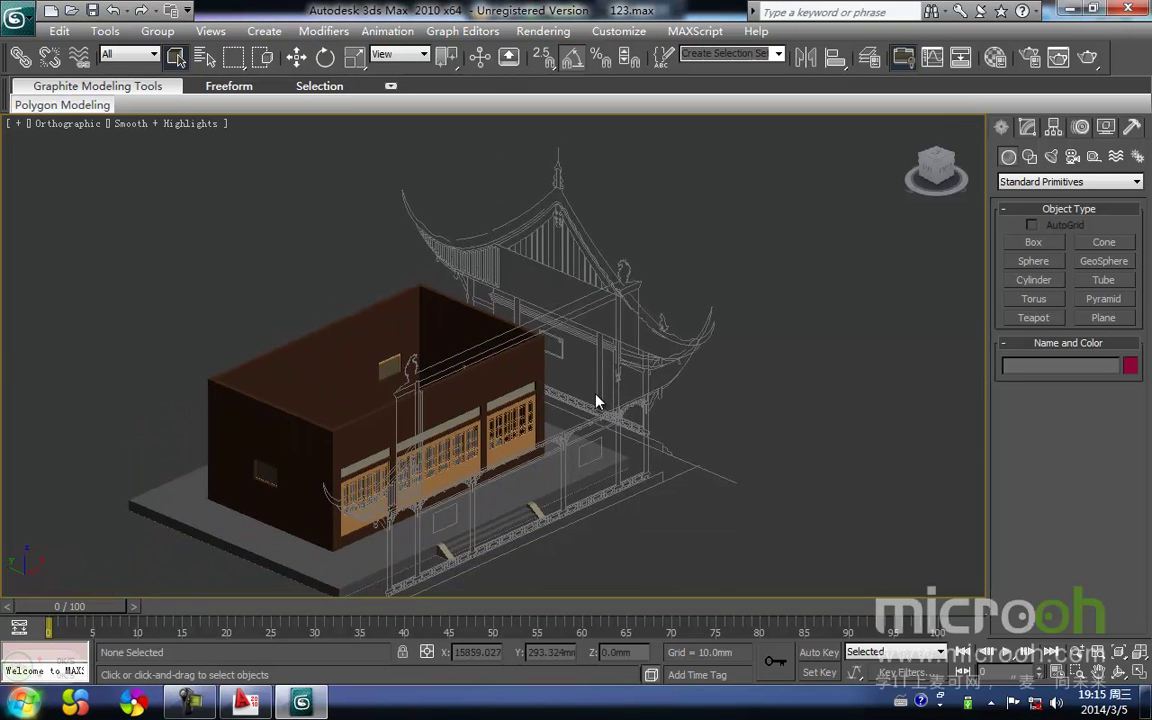
# Examine the building's front side against the elevation linework, from the platform and veranda columns up to the roof ridge
pyautogui.press('f')
pyautogui.moveTo(486, 393); pyautogui.dragTo(486, 358, button='middle')
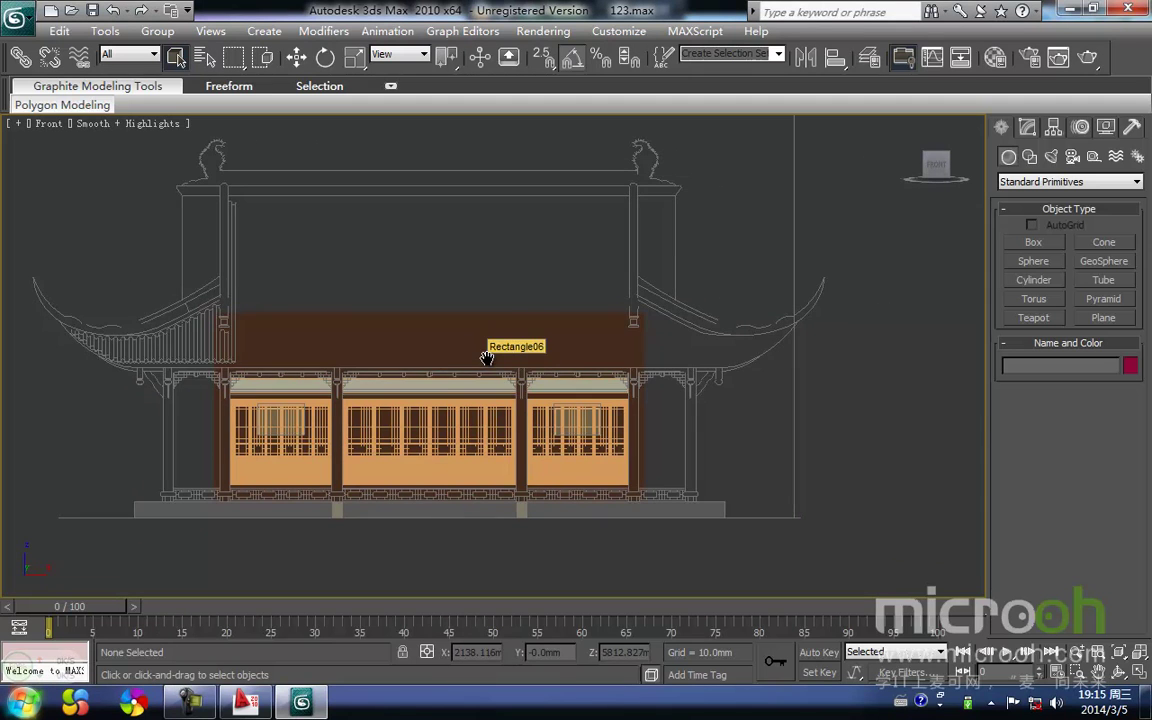
pyautogui.scroll(6, 280, 475)
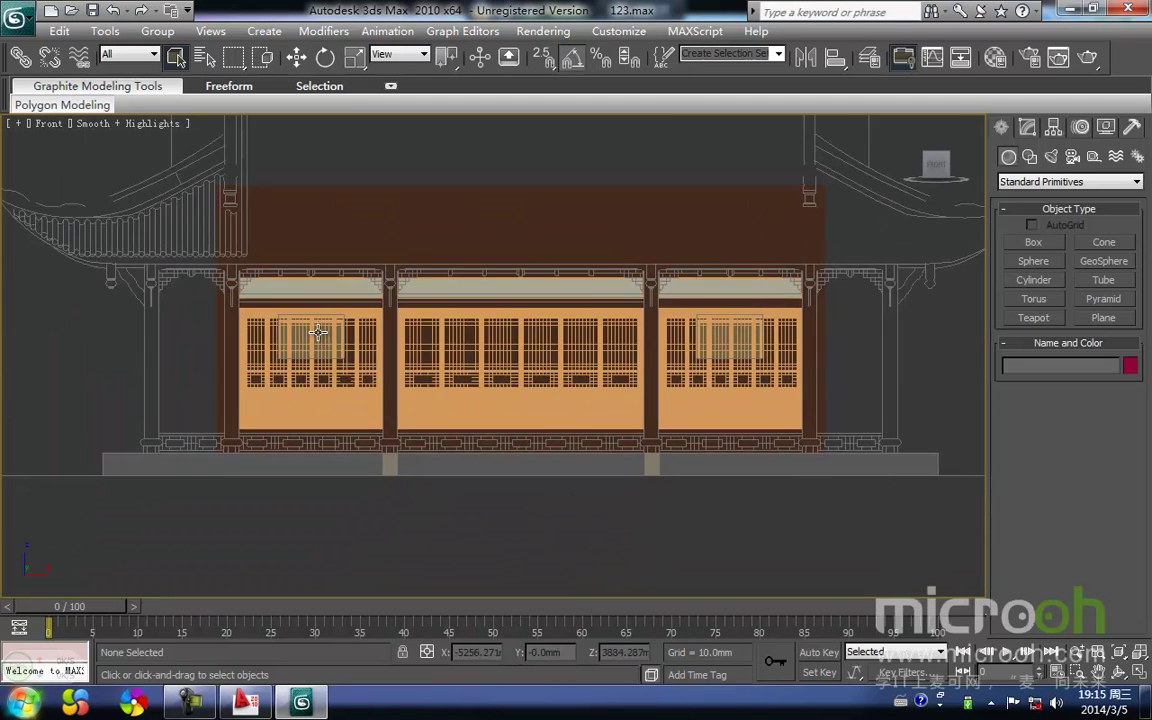
pyautogui.moveTo(437, 437); pyautogui.dragTo(432, 373, button='middle')
pyautogui.scroll(-3, 432, 373)
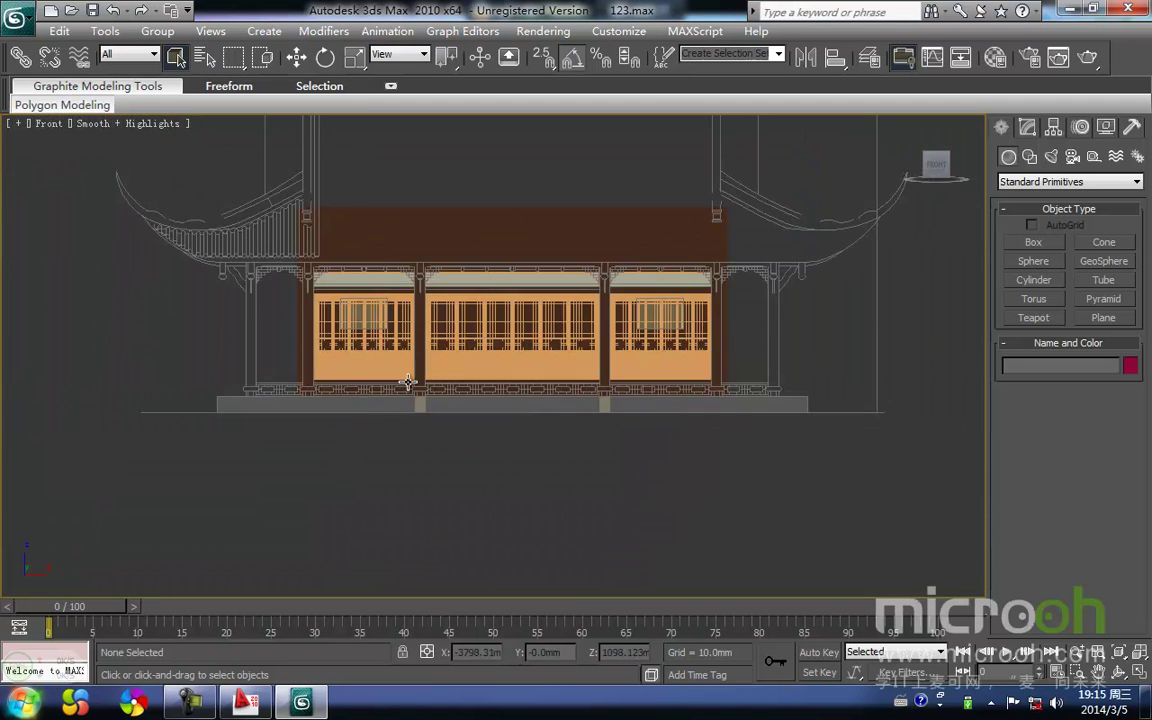
pyautogui.scroll(6, 195, 404)
pyautogui.moveTo(195, 404); pyautogui.dragTo(469, 460, button='middle')
pyautogui.scroll(-7, 469, 460)
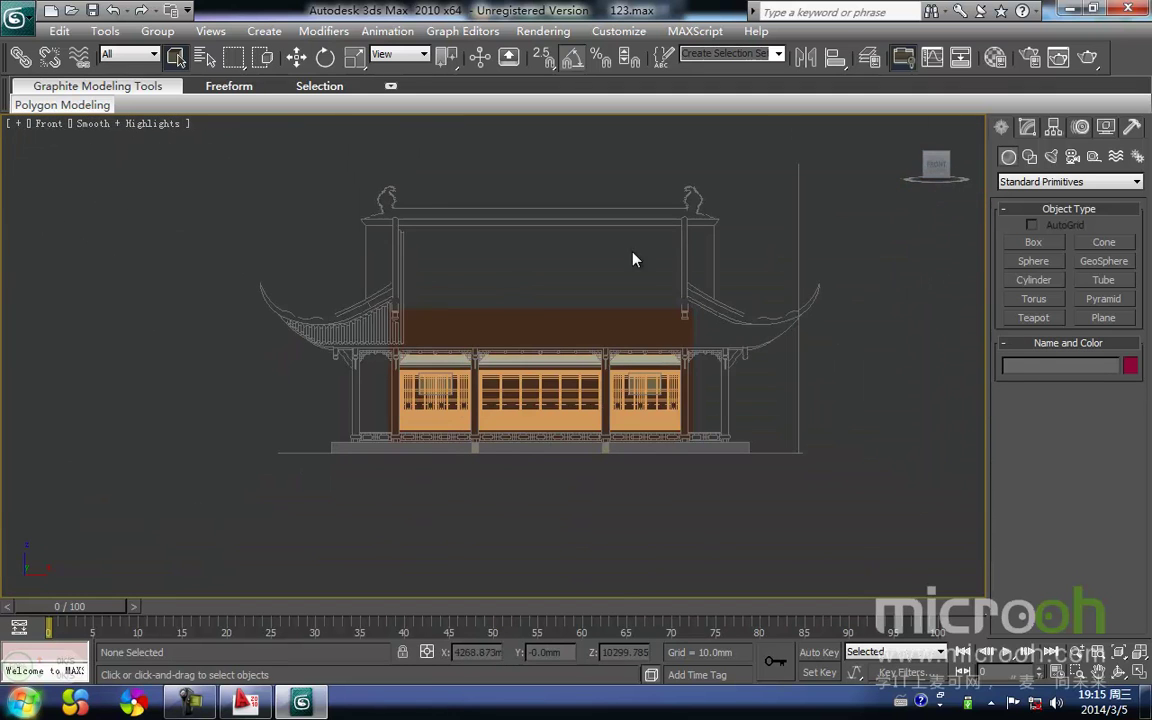
# Show the zhenglimian layer and hide the beilimian layer
pyautogui.click(869, 57)
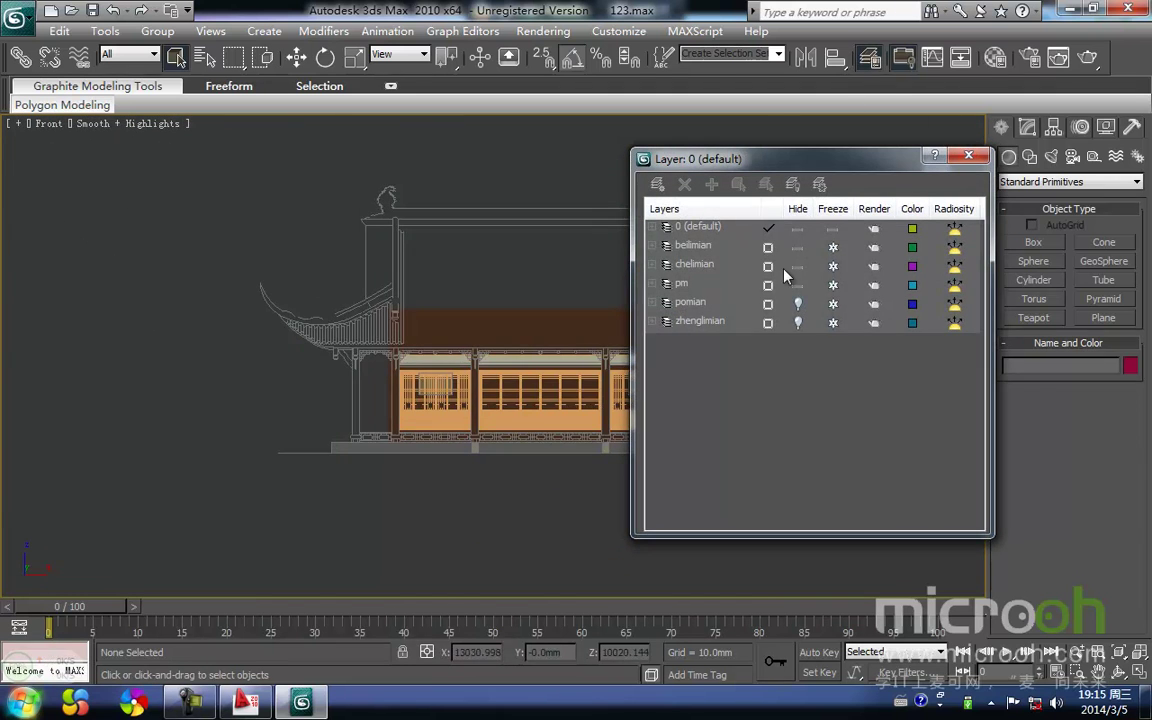
pyautogui.click(798, 323)
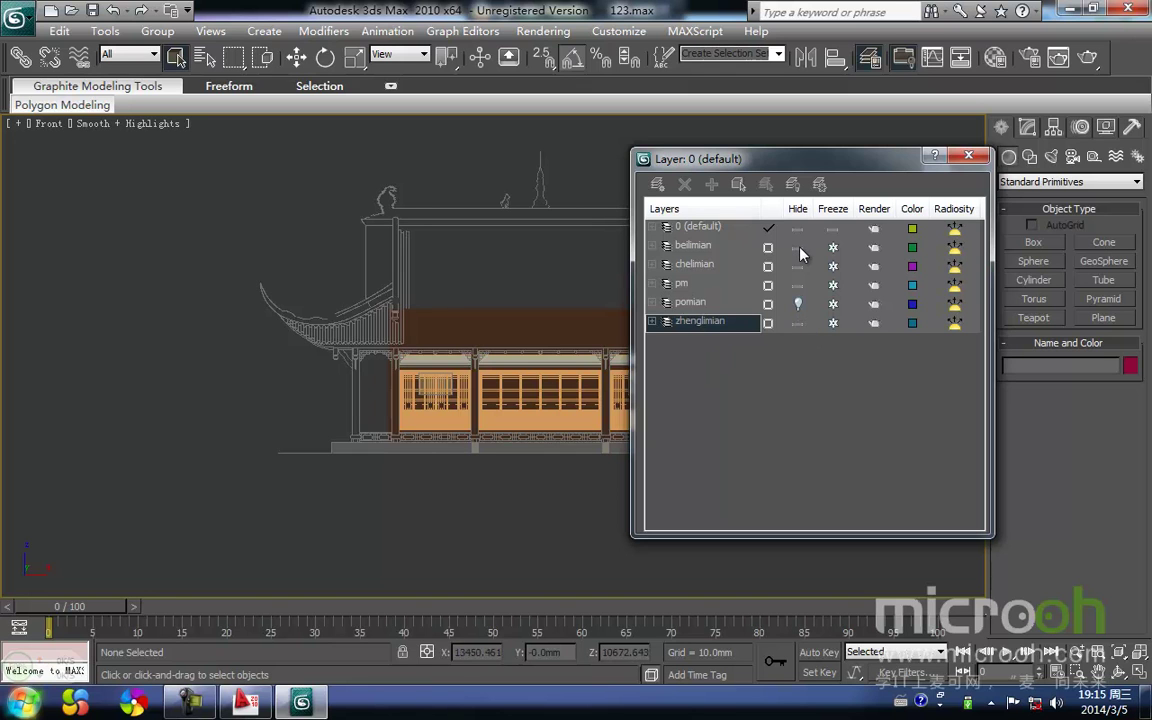
pyautogui.click(798, 247)
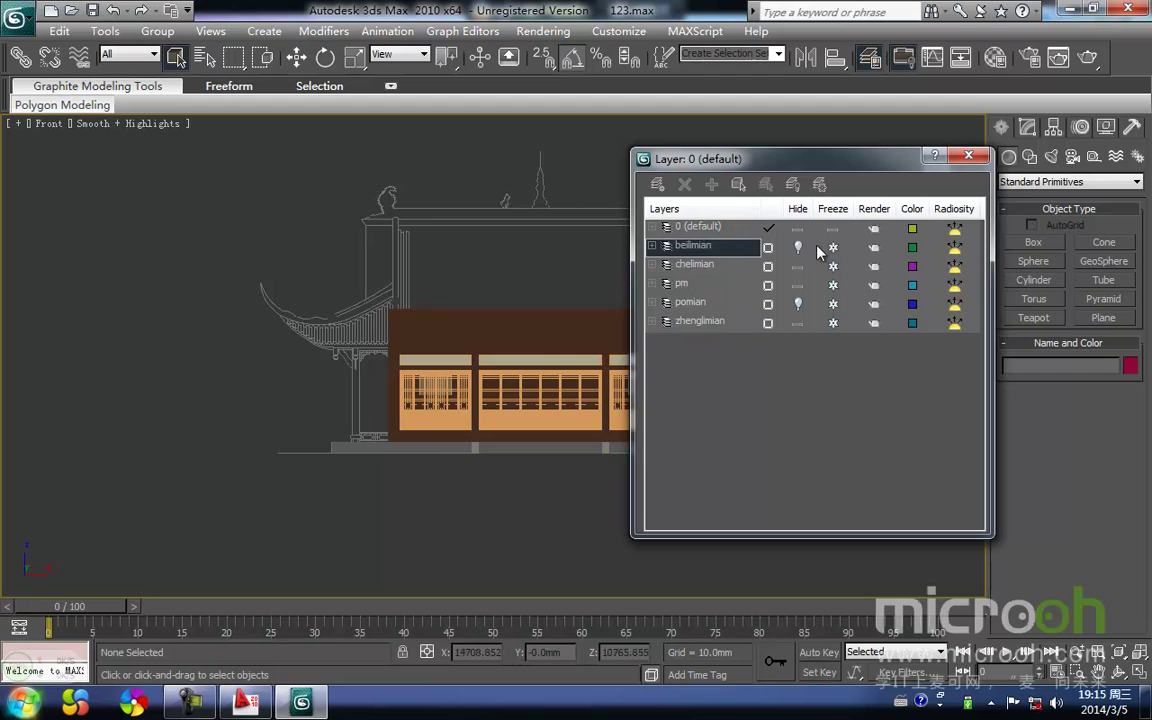
pyautogui.click(869, 57)
# Examine the leftmost veranda column and its base in wireframe, comparing the front elevation with the plan
pyautogui.scroll(8, 349, 355)
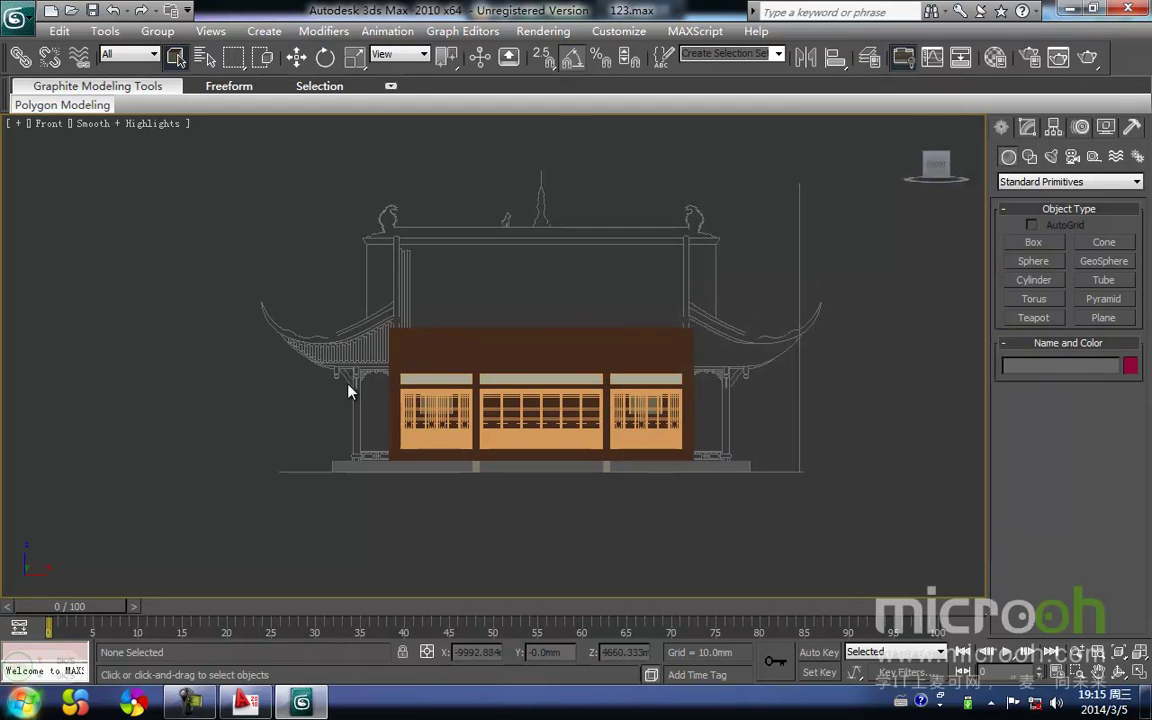
pyautogui.press('F3')
pyautogui.moveTo(201, 432); pyautogui.dragTo(342, 404, button='middle')
pyautogui.scroll(2, 273, 452)
pyautogui.scroll(5, 333, 474)
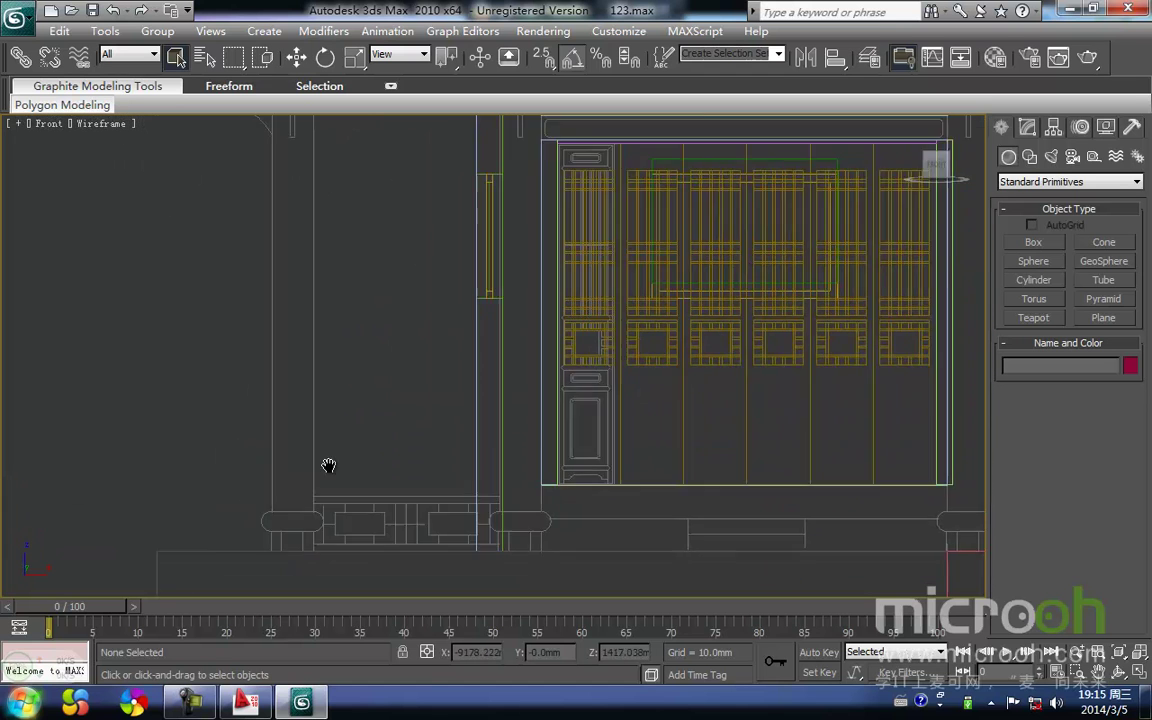
pyautogui.scroll(-5, 337, 463)
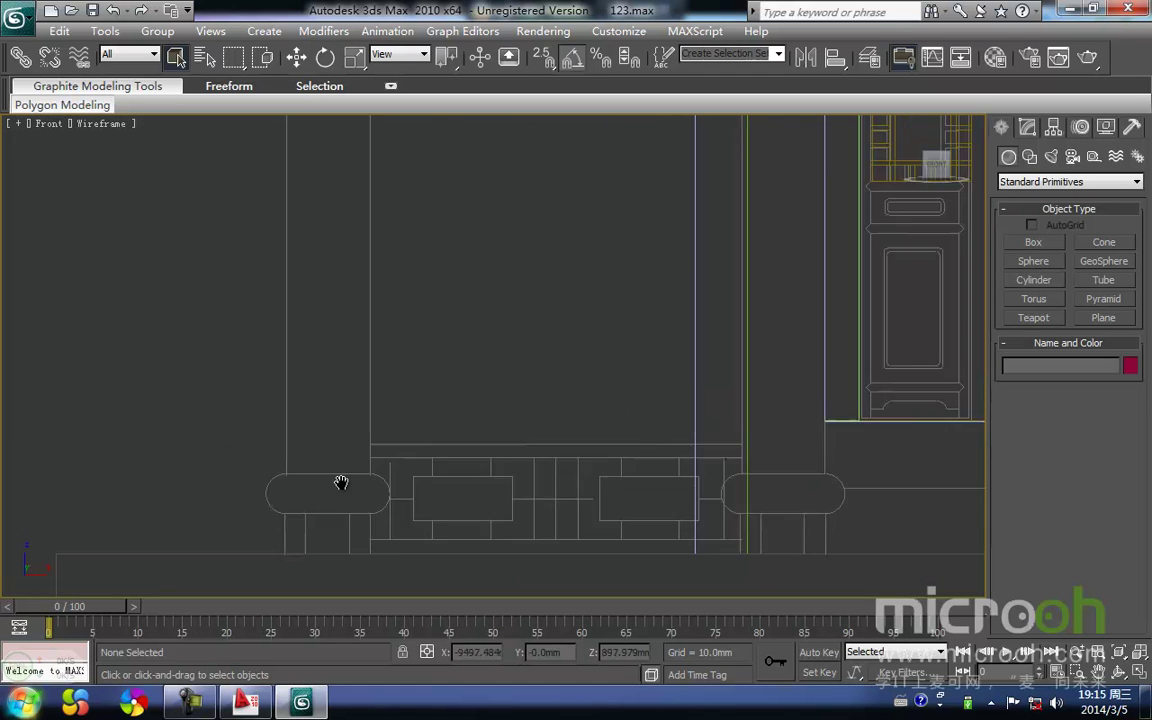
pyautogui.press('t')
pyautogui.scroll(3, 360, 460)
pyautogui.moveTo(348, 485); pyautogui.dragTo(507, 252, button='middle')
pyautogui.scroll(2, 320, 450)
pyautogui.moveTo(191, 460); pyautogui.dragTo(483, 399, button='middle')
pyautogui.press('f')
pyautogui.scroll(-5, 419, 404)
pyautogui.moveTo(306, 342); pyautogui.dragTo(371, 431, button='middle')
pyautogui.scroll(3, 393, 306)
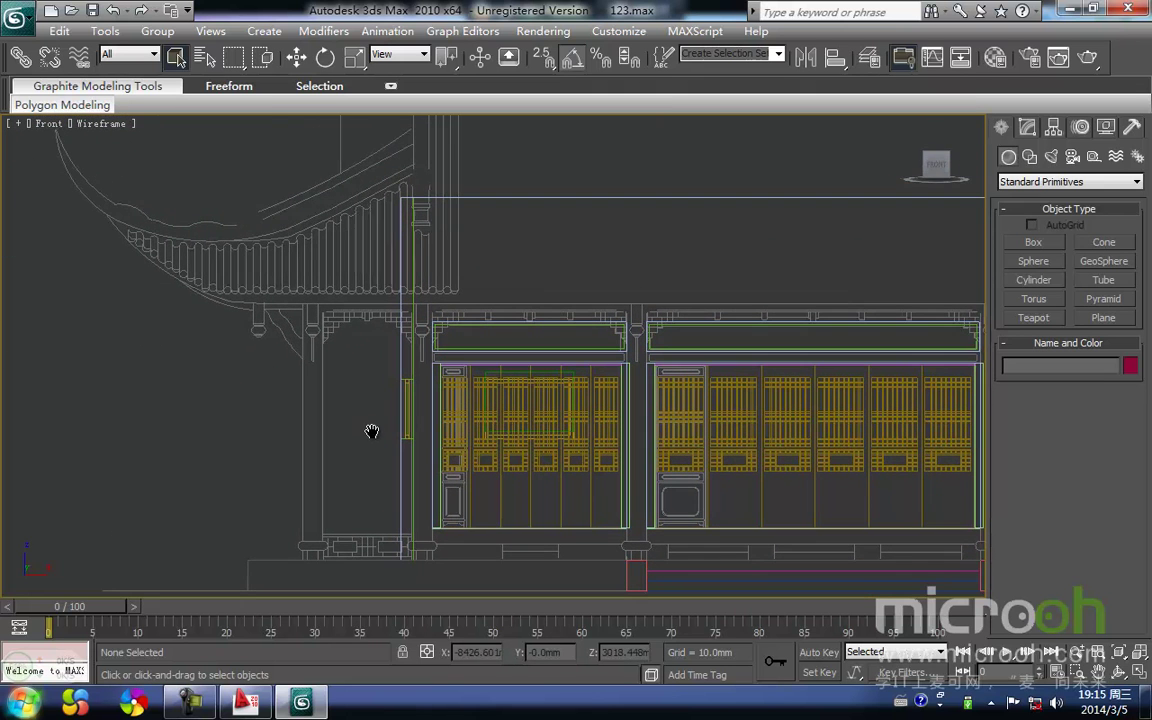
# Draw a snapped line from the centre of the leftmost column's foot to its lower outer corner and up its outer edge
pyautogui.click(1029, 157)
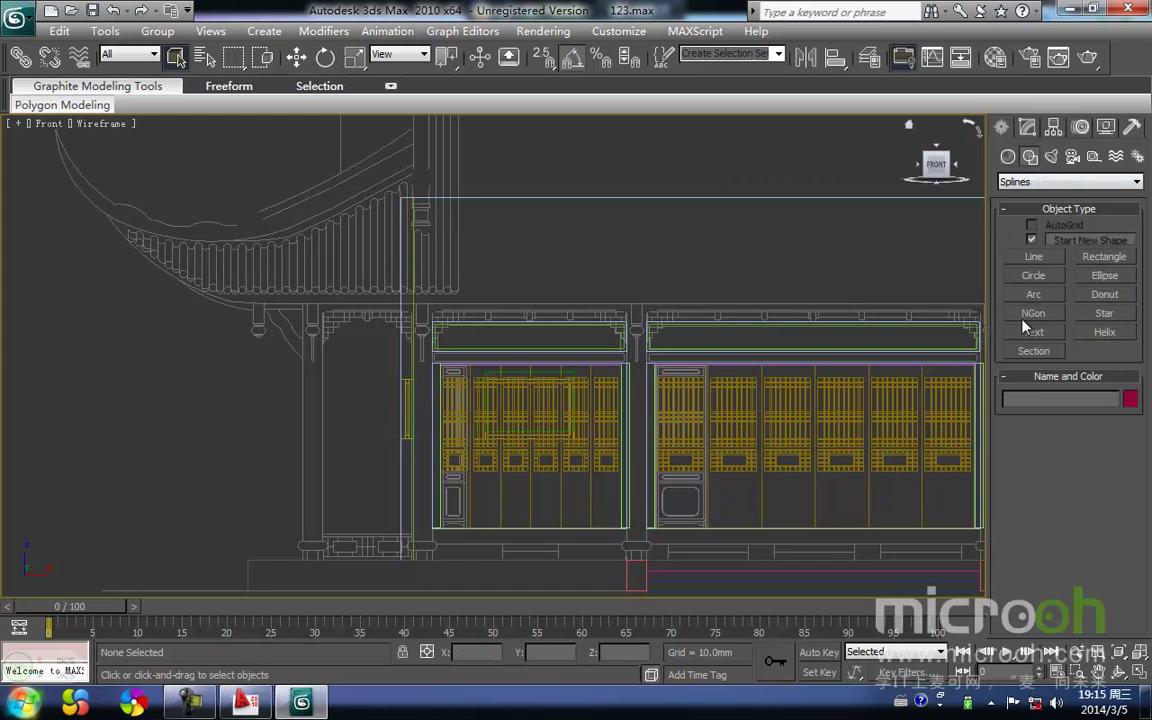
pyautogui.click(1033, 257)
pyautogui.moveTo(316, 537); pyautogui.dragTo(348, 492, button='middle')
pyautogui.scroll(10, 422, 411)
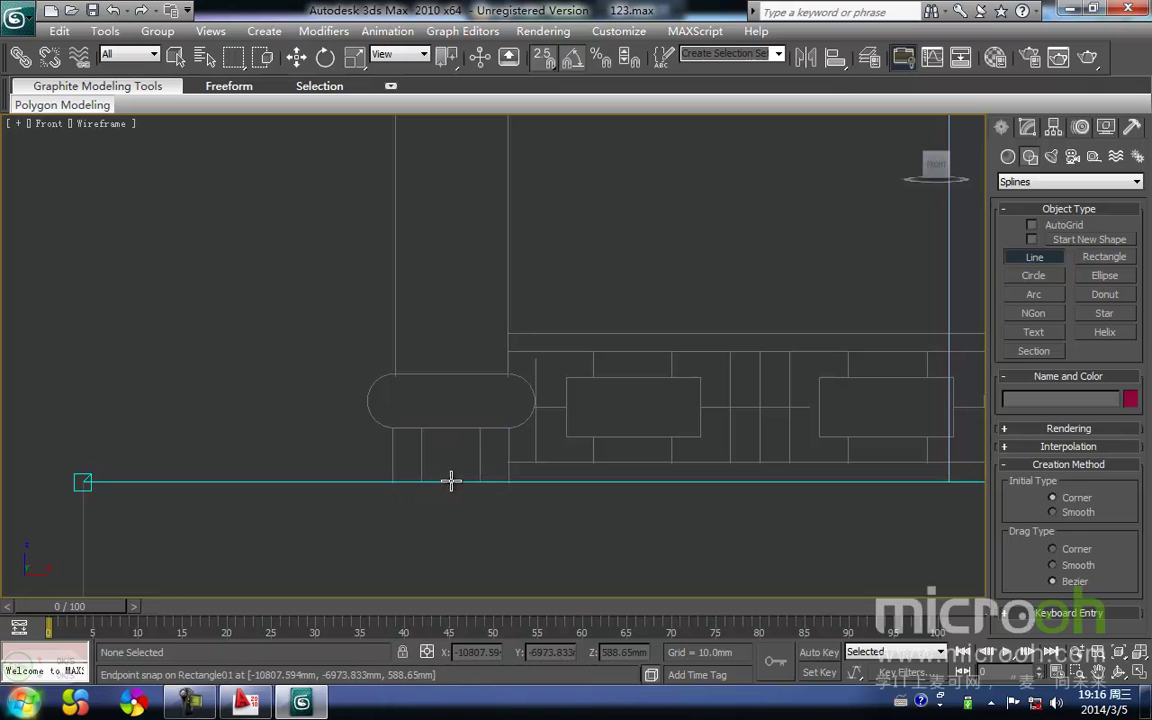
pyautogui.click(452, 427)
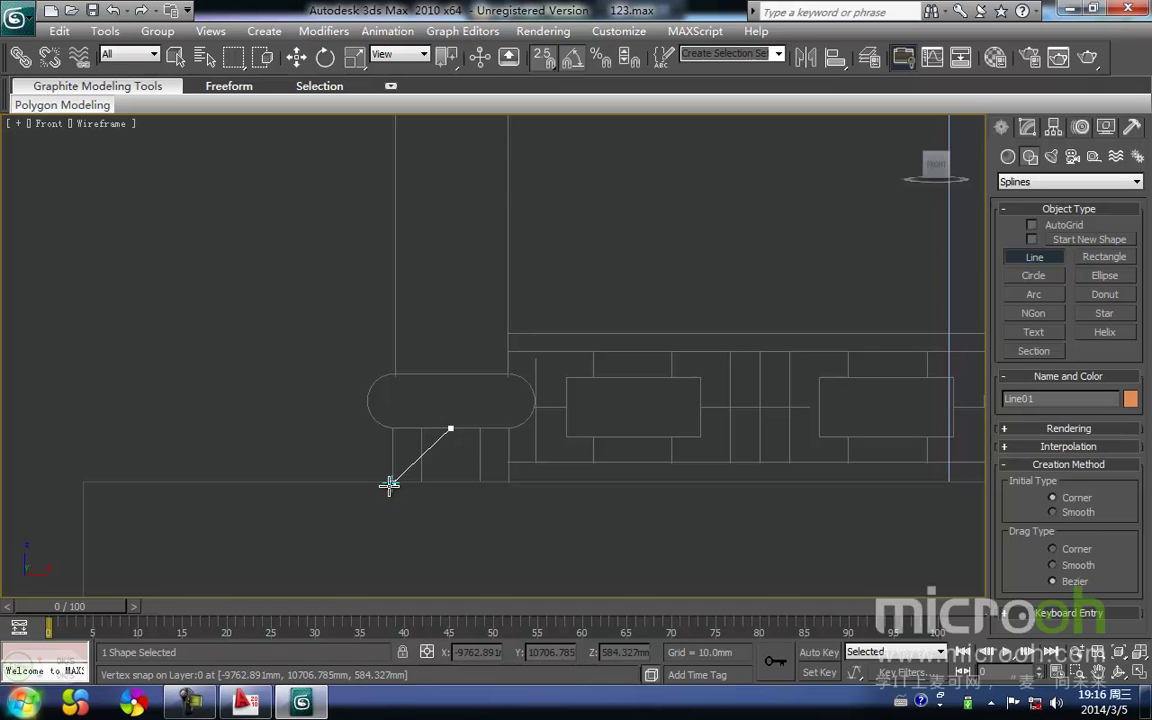
pyautogui.click(393, 428)
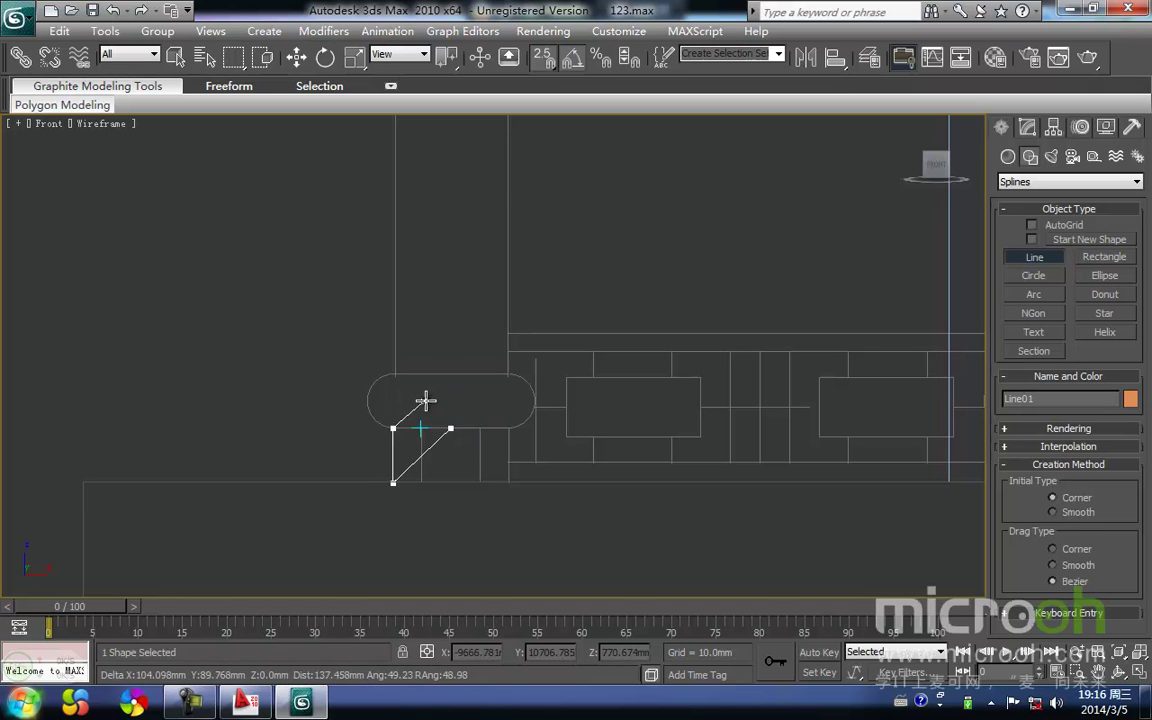
# Draw the column shaft's outer edge as a line from the top of the rounded base up to the eaves beam
pyautogui.moveTo(431, 402); pyautogui.dragTo(419, 488, button='middle')
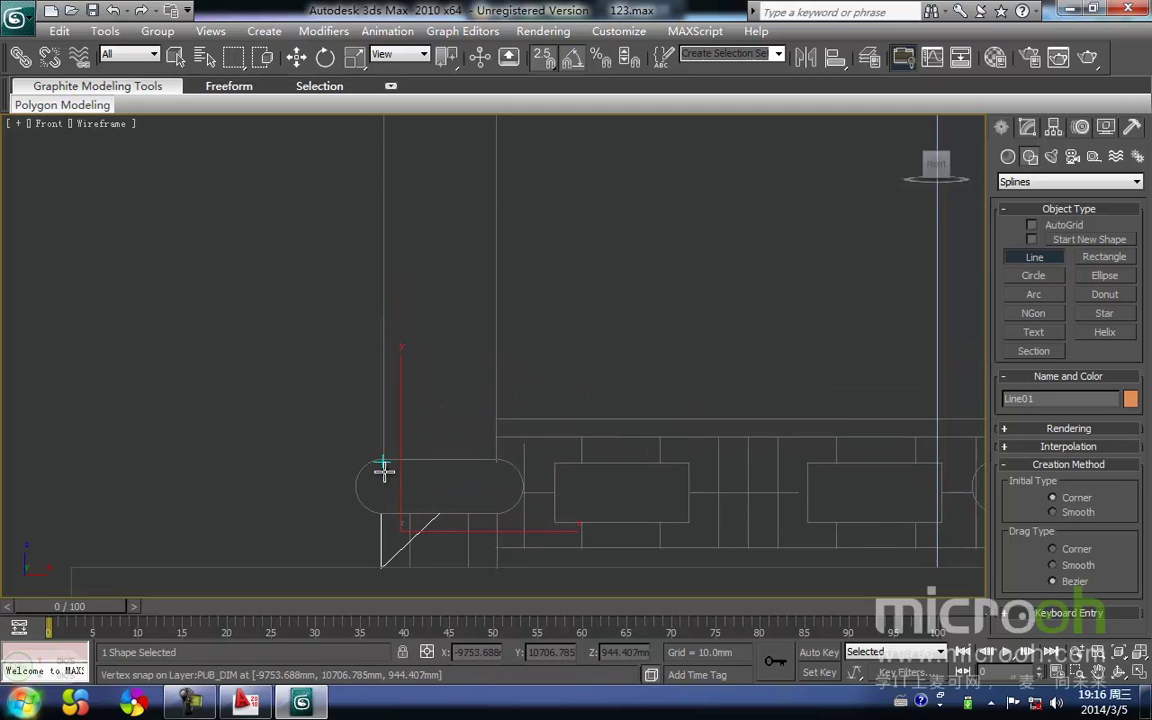
pyautogui.click(384, 462)
pyautogui.press('i')
pyautogui.scroll(-5, 503, 353)
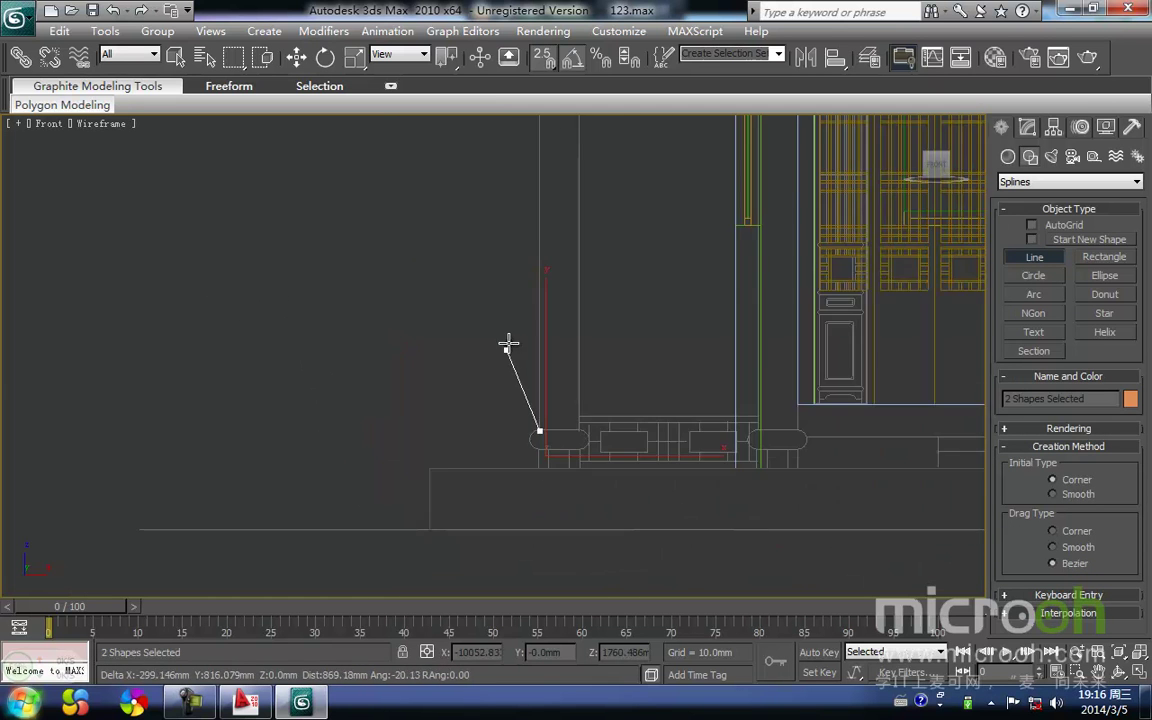
pyautogui.scroll(-3, 509, 260)
pyautogui.press('i')
pyautogui.scroll(5, 501, 288)
pyautogui.press('i')
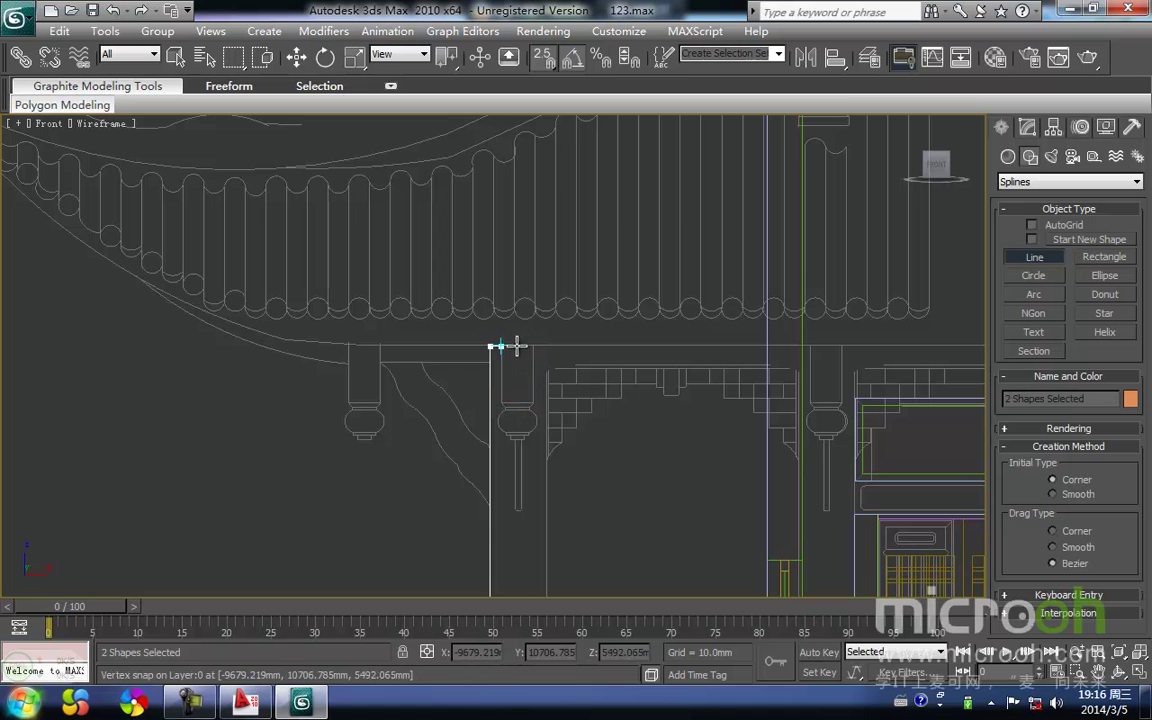
# Continue the line across the column's top and back down to the centre point of the foot, finishing the line
pyautogui.click(518, 354)
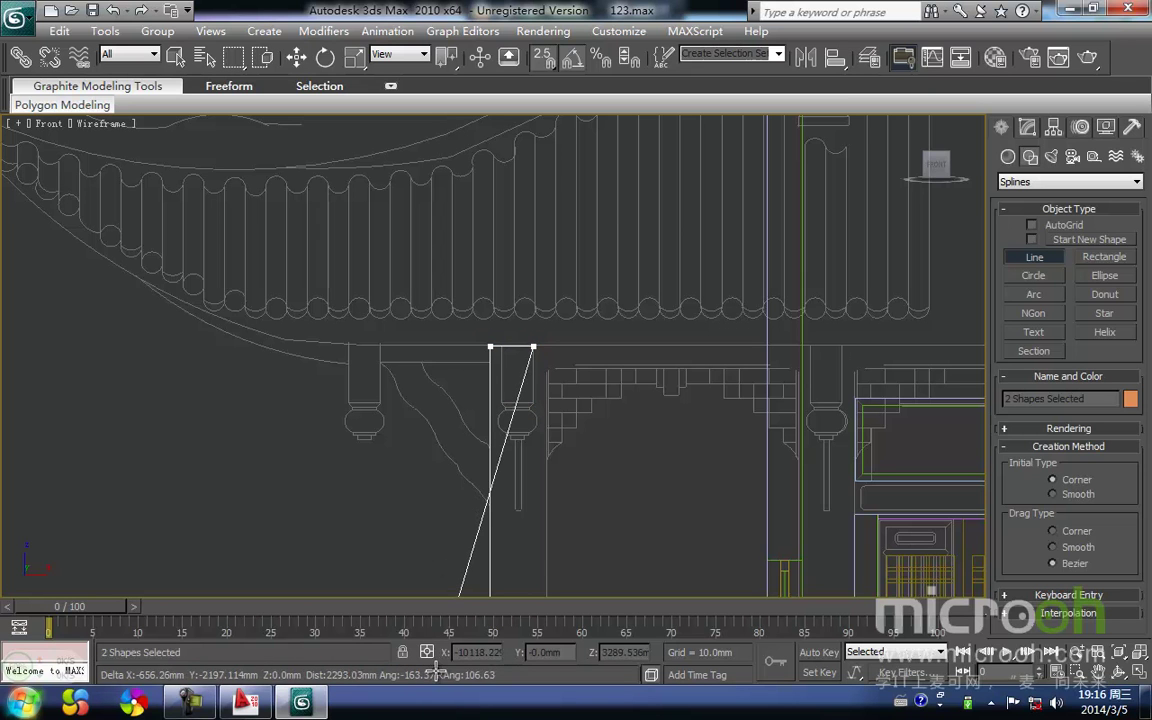
pyautogui.press('i')
pyautogui.press('i')
pyautogui.scroll(-2, 490, 350)
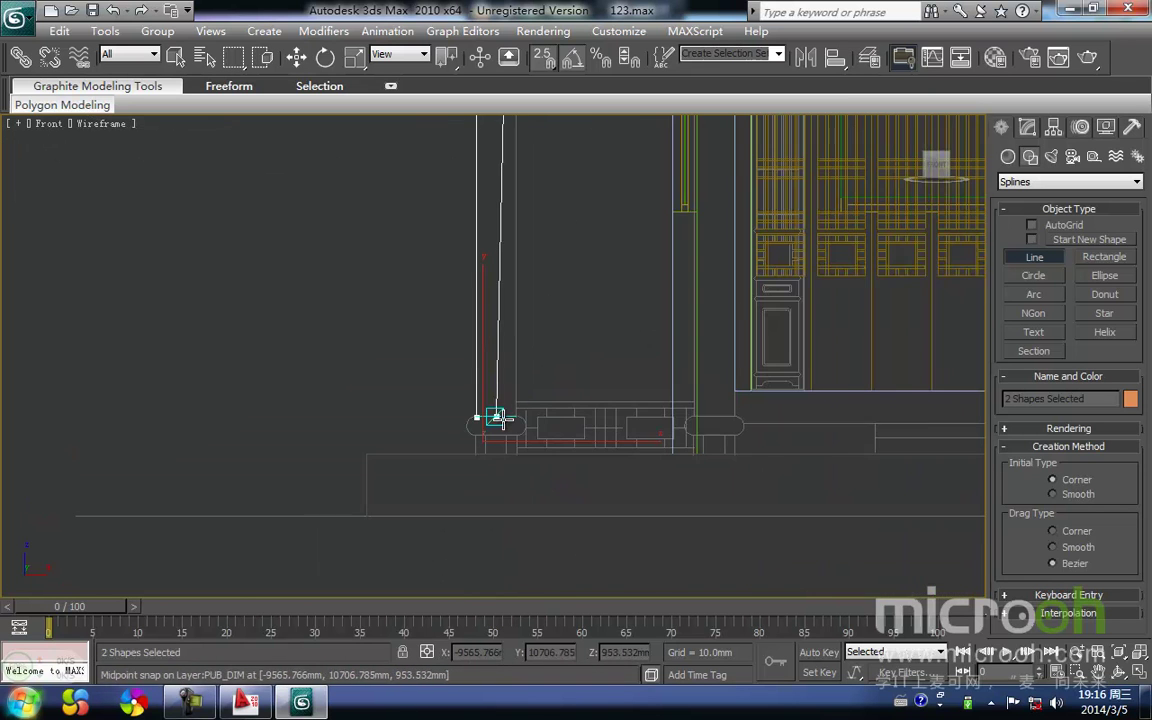
pyautogui.scroll(4, 496, 416)
pyautogui.click(500, 514)
pyautogui.rightClick(523, 511)
# Move the profile's centre vertex at the foot straight down to the level of the platform's top
pyautogui.moveTo(521, 514); pyautogui.dragTo(522, 481, button='middle')
pyautogui.press('1')
pyautogui.moveTo(510, 499); pyautogui.dragTo(491, 450)
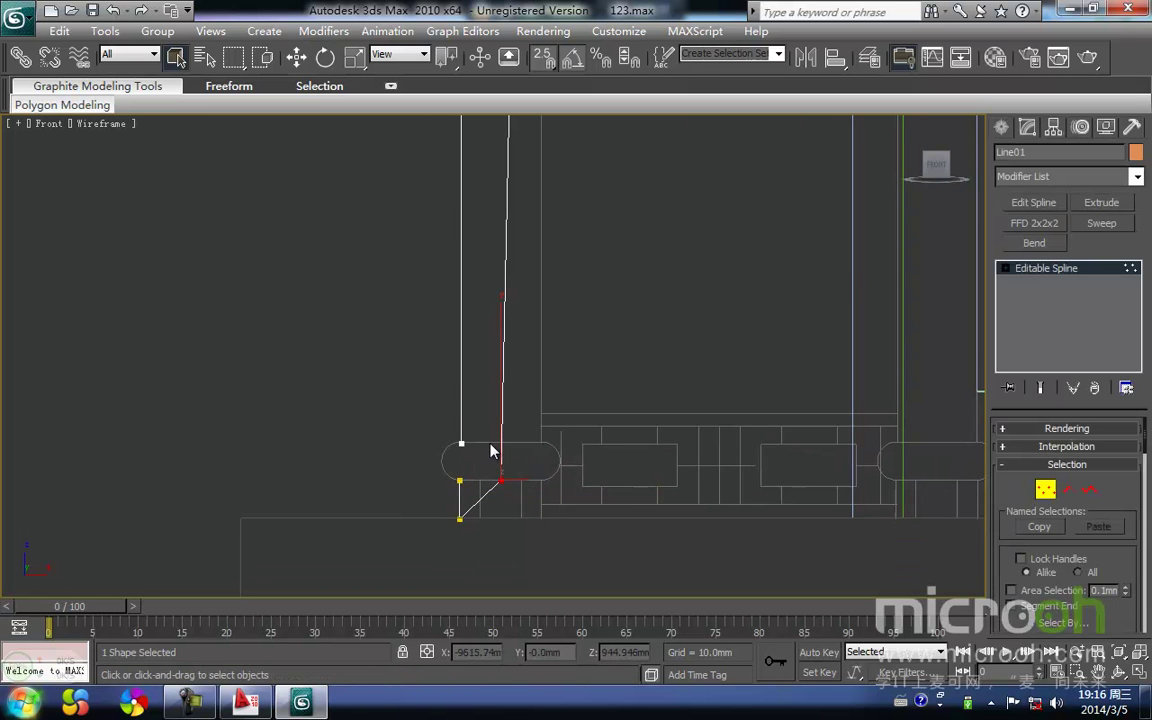
pyautogui.press('w')
pyautogui.moveTo(491, 450); pyautogui.dragTo(510, 353, button='middle')
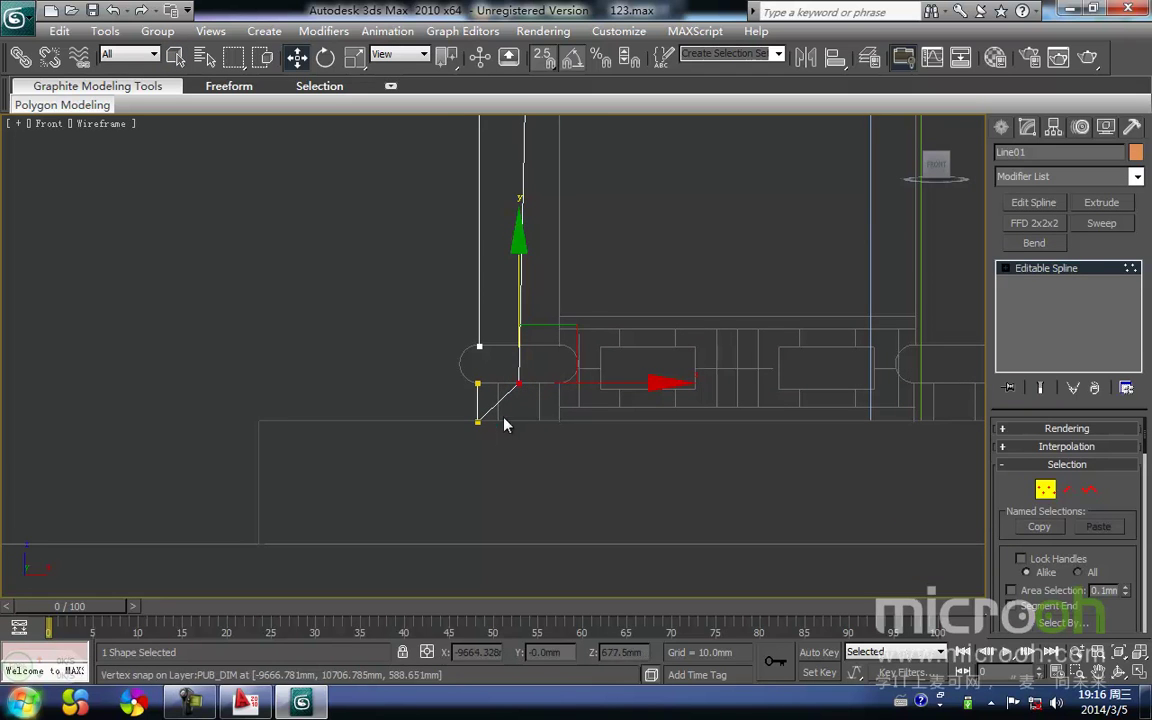
pyautogui.moveTo(515, 385); pyautogui.dragTo(518, 428)
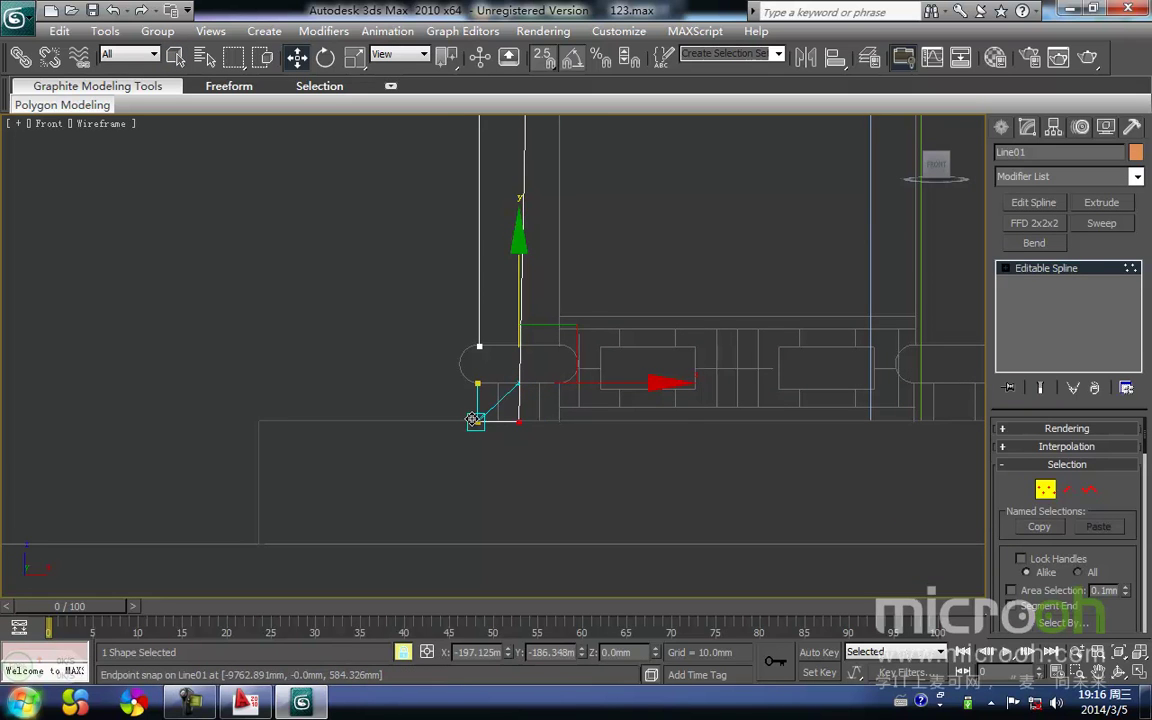
pyautogui.moveTo(483, 465); pyautogui.dragTo(468, 491, button='middle')
# Isolate the column profile, align its upper inner vertex horizontally with the bottom centre vertex, and exit isolation
pyautogui.hotkey('alt', 'q')
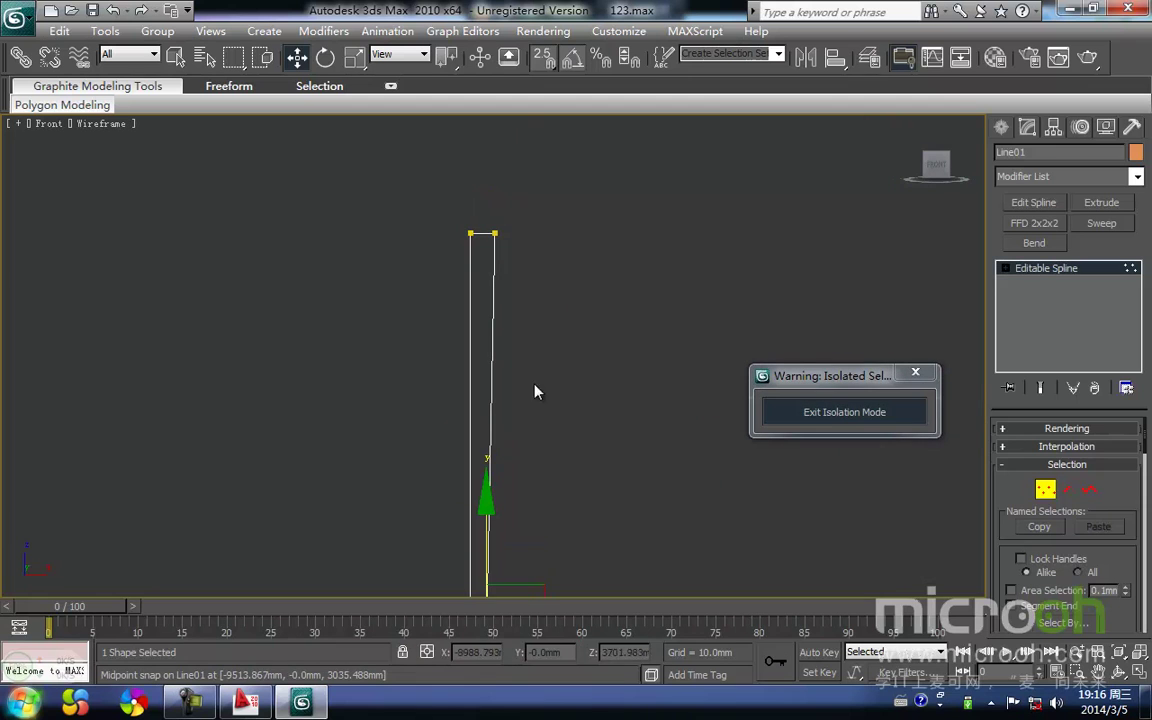
pyautogui.moveTo(481, 214); pyautogui.dragTo(479, 248)
pyautogui.moveTo(502, 300); pyautogui.dragTo(503, 211, button='middle')
pyautogui.scroll(-2, 503, 211)
pyautogui.press('space')
pyautogui.moveTo(499, 215); pyautogui.dragTo(499, 499)
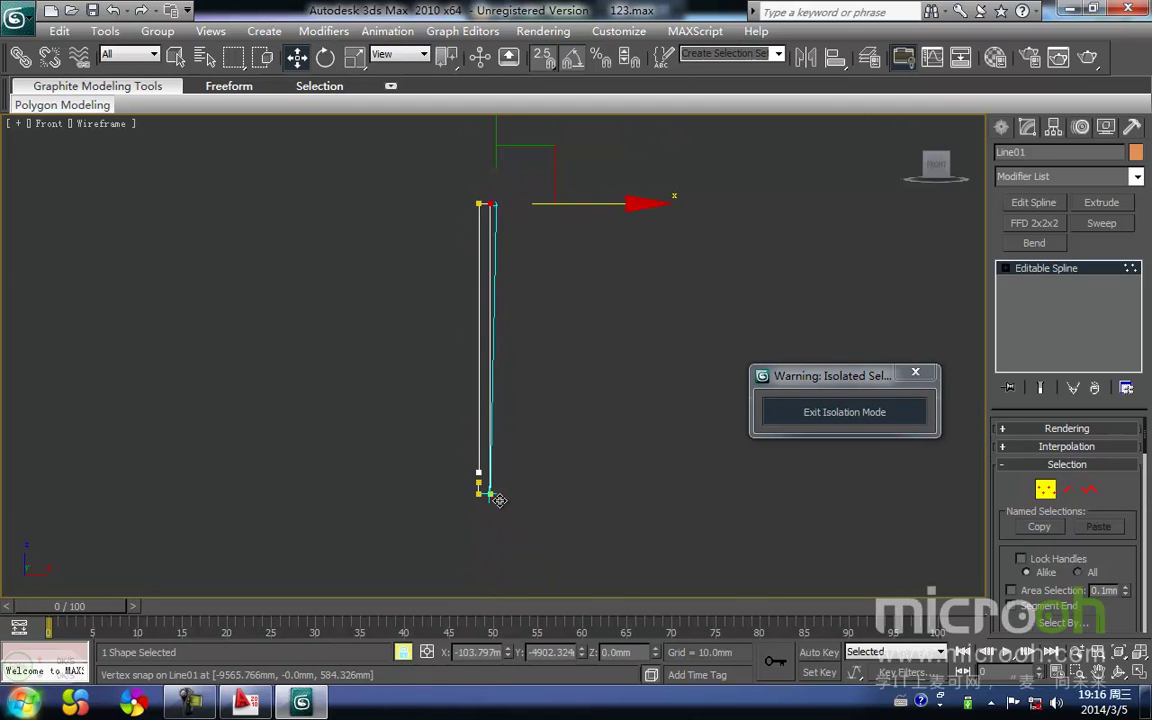
pyautogui.click(868, 412)
# With Start New Shape off, add an End-End-Middle arc to the column profile, tracing the rounded base's outer bulge from its lower to upper end
pyautogui.click(1003, 130)
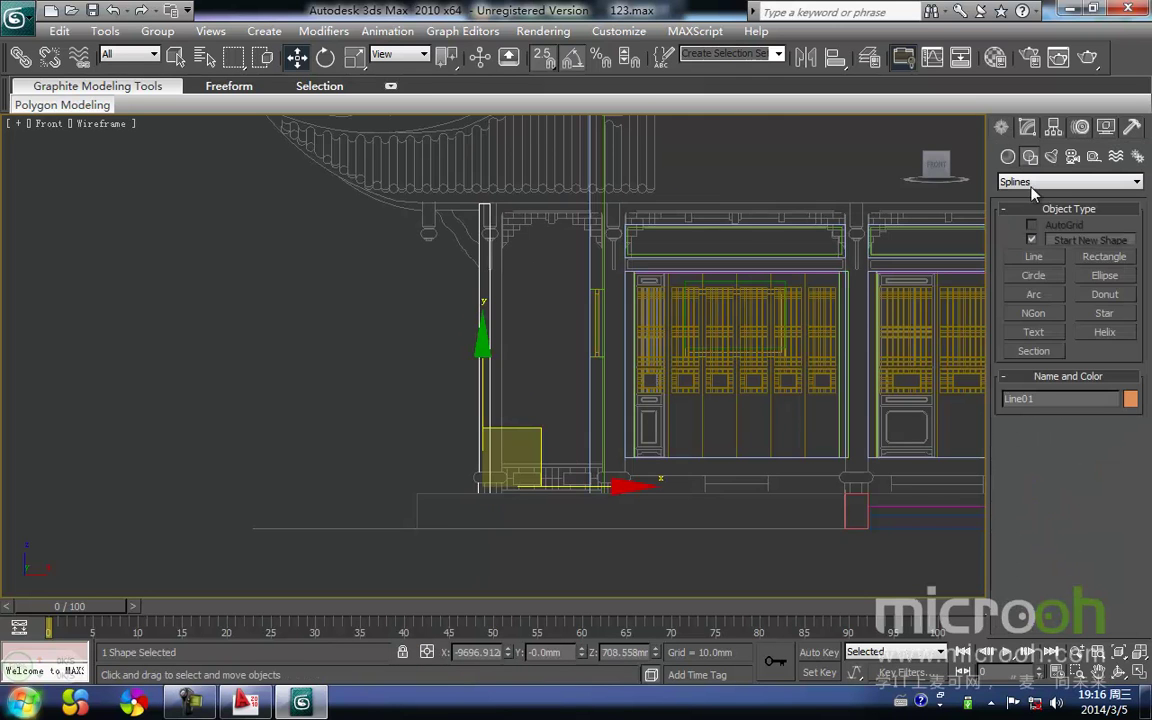
pyautogui.click(1034, 295)
pyautogui.scroll(8, 599, 442)
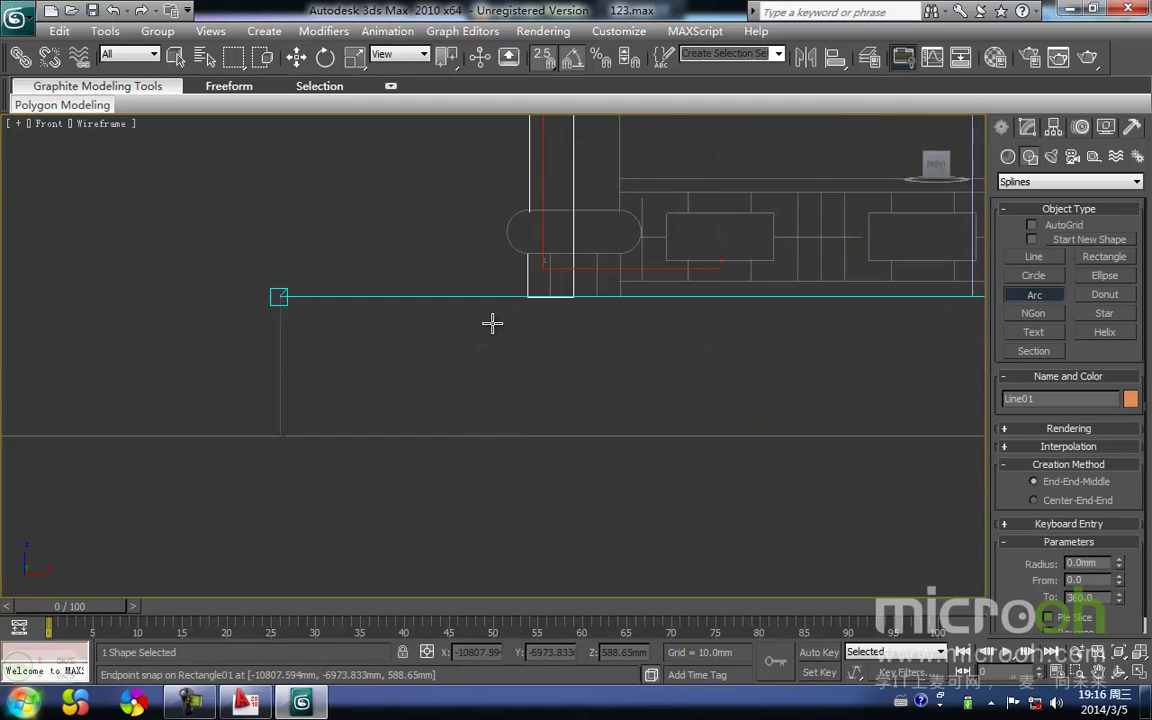
pyautogui.scroll(2, 543, 219)
pyautogui.moveTo(541, 262); pyautogui.dragTo(475, 604, button='middle')
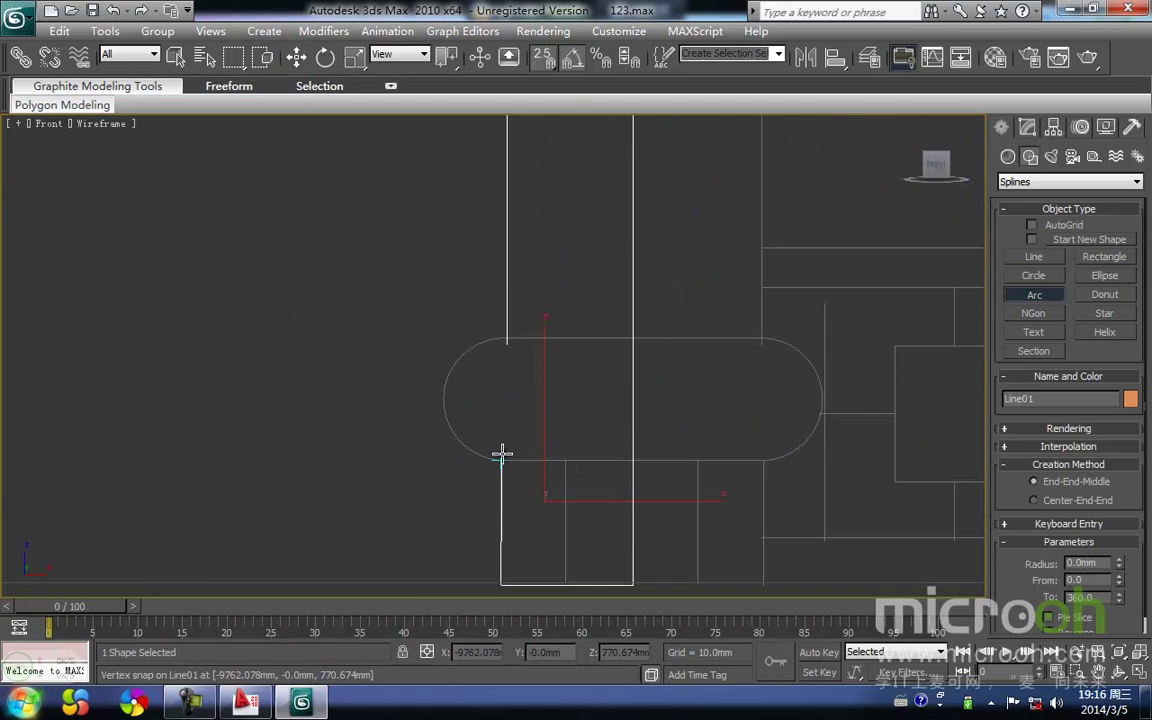
pyautogui.moveTo(500, 461); pyautogui.dragTo(510, 342)
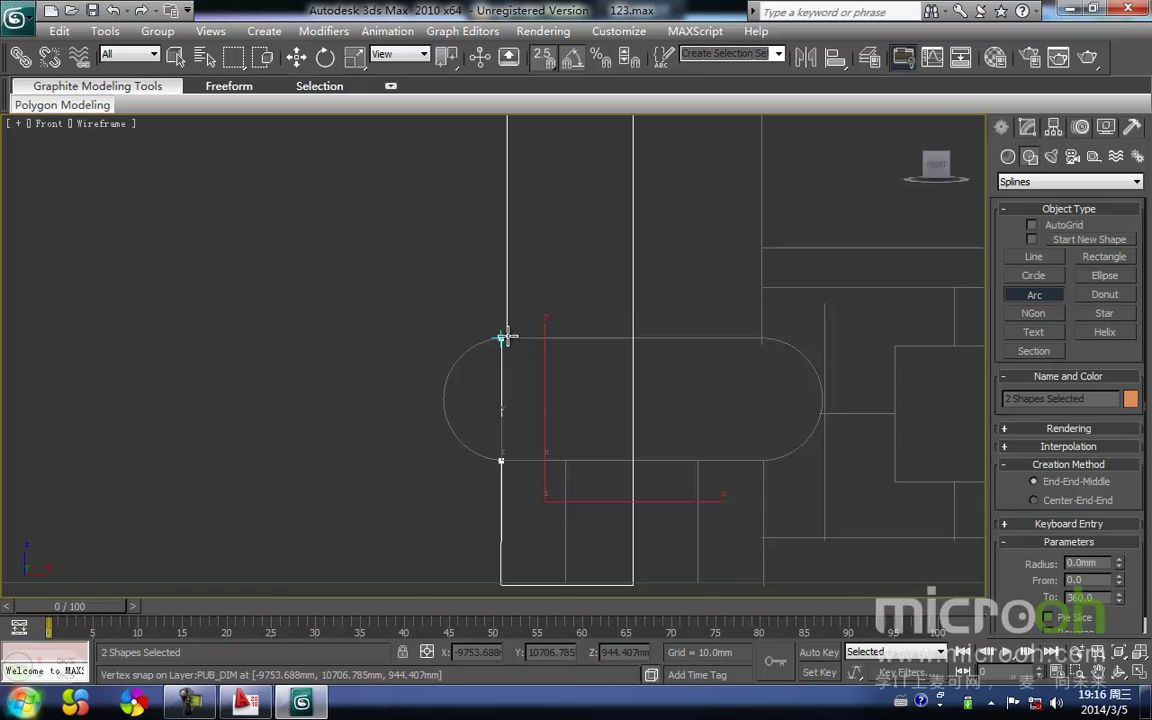
pyautogui.rightClick(512, 418)
# In vertex mode, examine the junction where the arc meets the outer edge of the column's foot
pyautogui.moveTo(512, 449); pyautogui.dragTo(530, 323, button='middle')
pyautogui.moveTo(503, 377); pyautogui.dragTo(555, 329, button='middle')
pyautogui.scroll(1, 469, 419)
pyautogui.press('1')
pyautogui.scroll(1, 555, 329)
pyautogui.scroll(5, 516, 316)
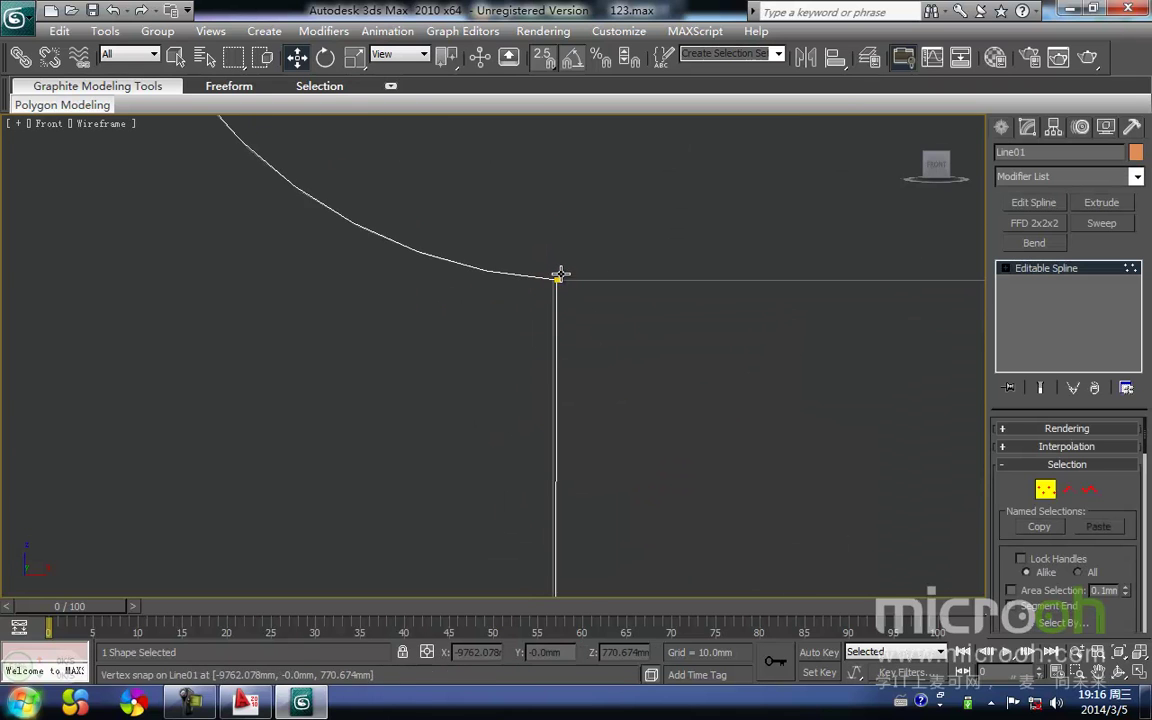
pyautogui.click(546, 298)
pyautogui.scroll(-6, 530, 300)
pyautogui.moveTo(512, 265); pyautogui.dragTo(510, 523)
pyautogui.click(558, 404)
# Move the lower vertex of the shaft's outer edge straight up to the level of the arc's upper end
pyautogui.moveTo(572, 268); pyautogui.dragTo(555, 609, button='middle')
pyautogui.scroll(6, 497, 361)
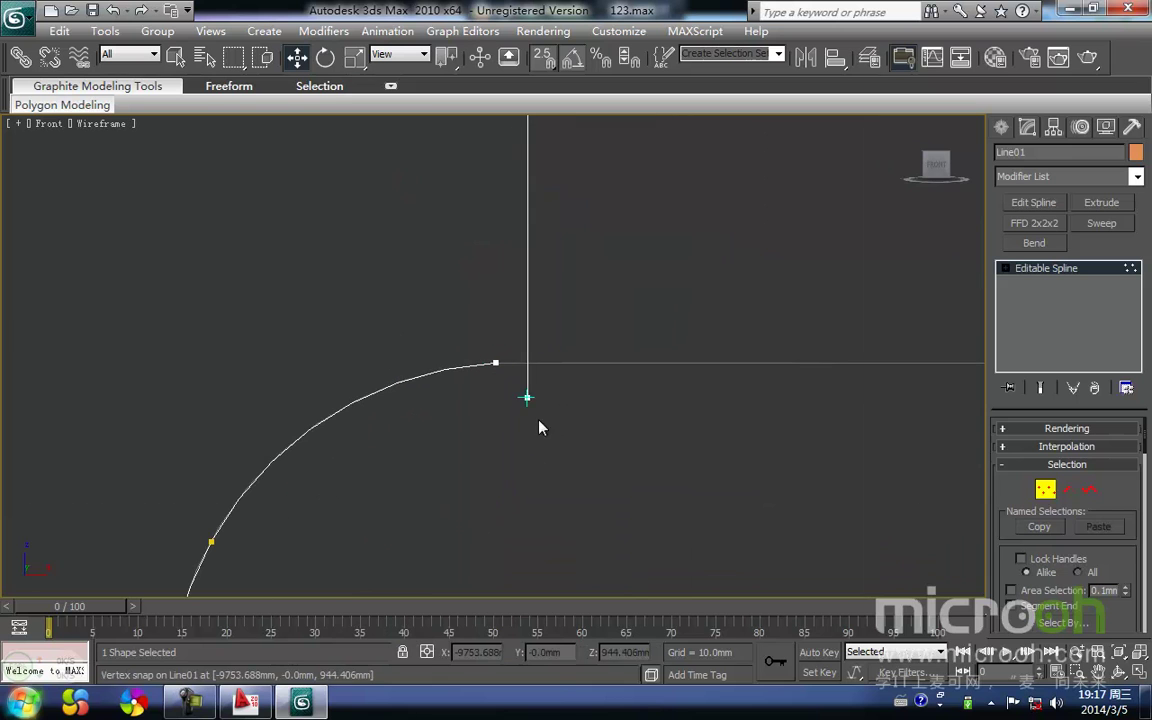
pyautogui.click(527, 397)
pyautogui.press('space')
pyautogui.moveTo(525, 403); pyautogui.dragTo(498, 361)
pyautogui.press('space')
pyautogui.click(516, 432)
# Select all vertices of the column profile and weld the coincident ones
pyautogui.moveTo(527, 470); pyautogui.dragTo(538, 365, button='middle')
pyautogui.scroll(-7, 538, 365)
pyautogui.scroll(-6, 540, 433)
pyautogui.moveTo(540, 434); pyautogui.dragTo(517, 558, button='middle')
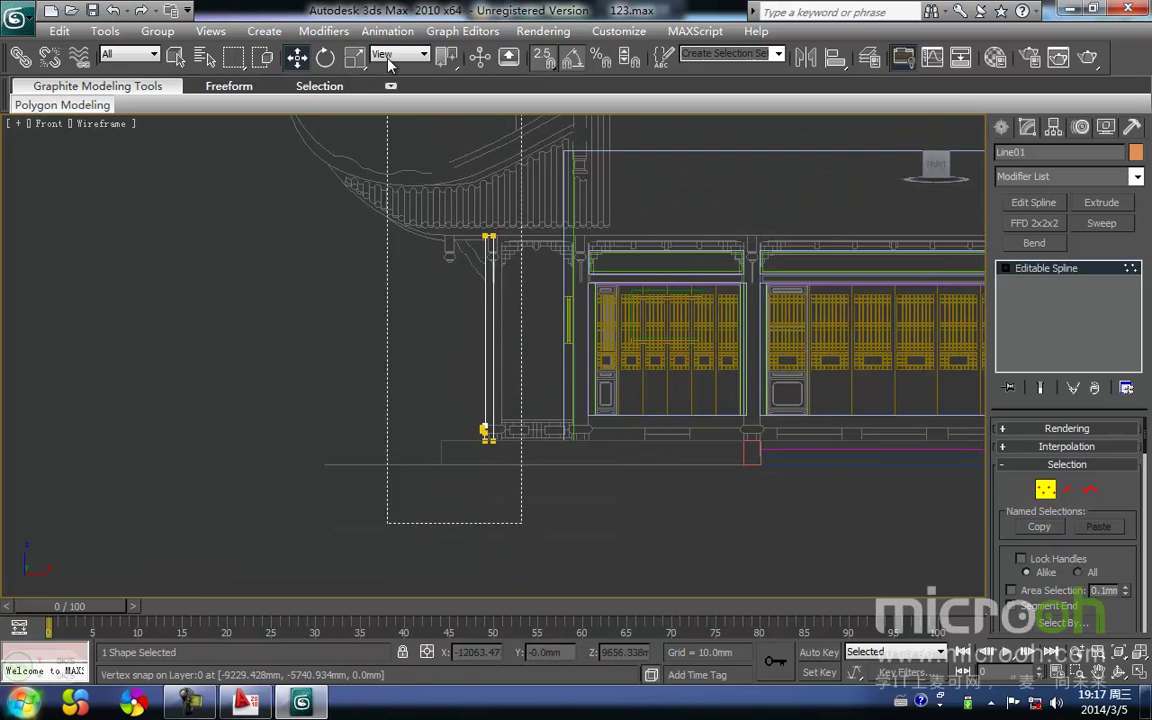
pyautogui.moveTo(397, 108); pyautogui.dragTo(397, 112)
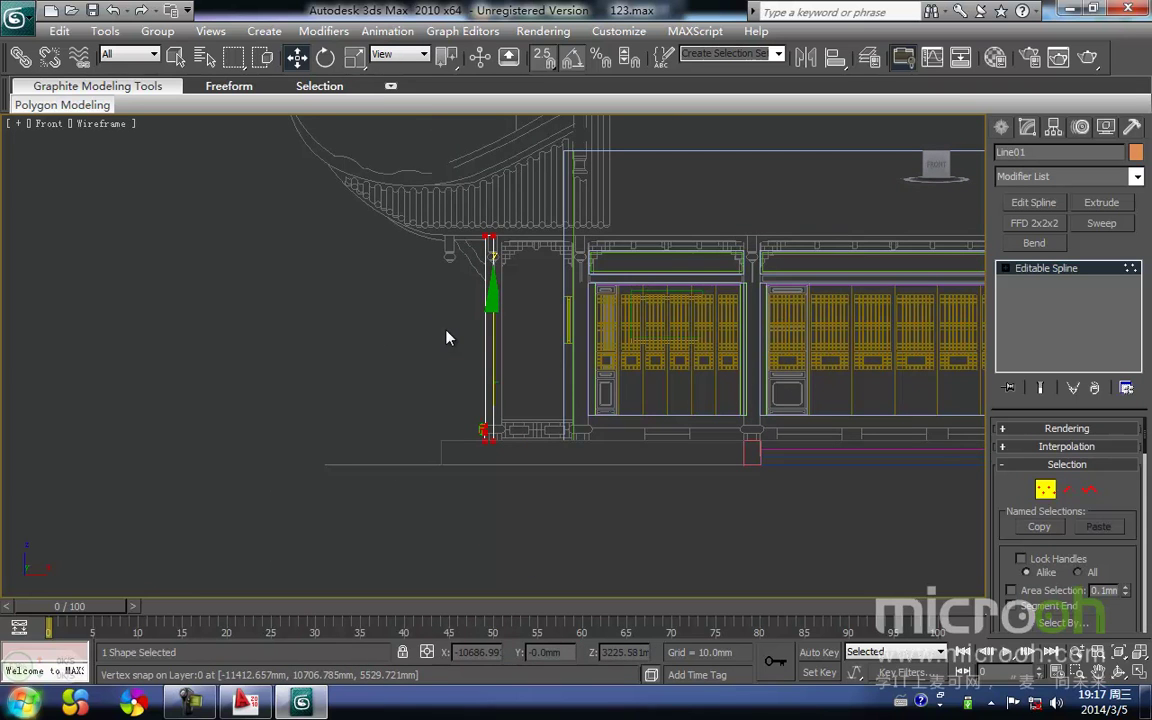
pyautogui.rightClick(484, 375)
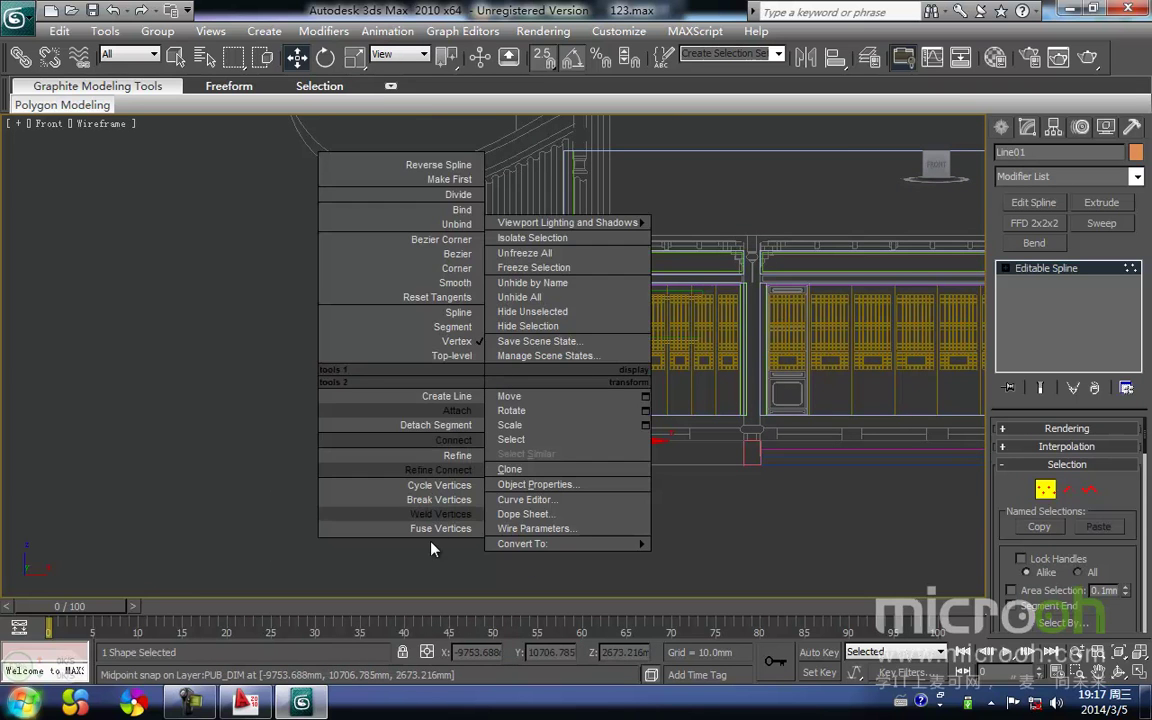
pyautogui.click(437, 515)
# Connect the arc's upper end to the shaft's lower vertex to close the profile, and exit vertex editing
pyautogui.scroll(9, 489, 384)
pyautogui.moveTo(473, 445); pyautogui.dragTo(548, 265, button='middle')
pyautogui.scroll(6, 495, 420)
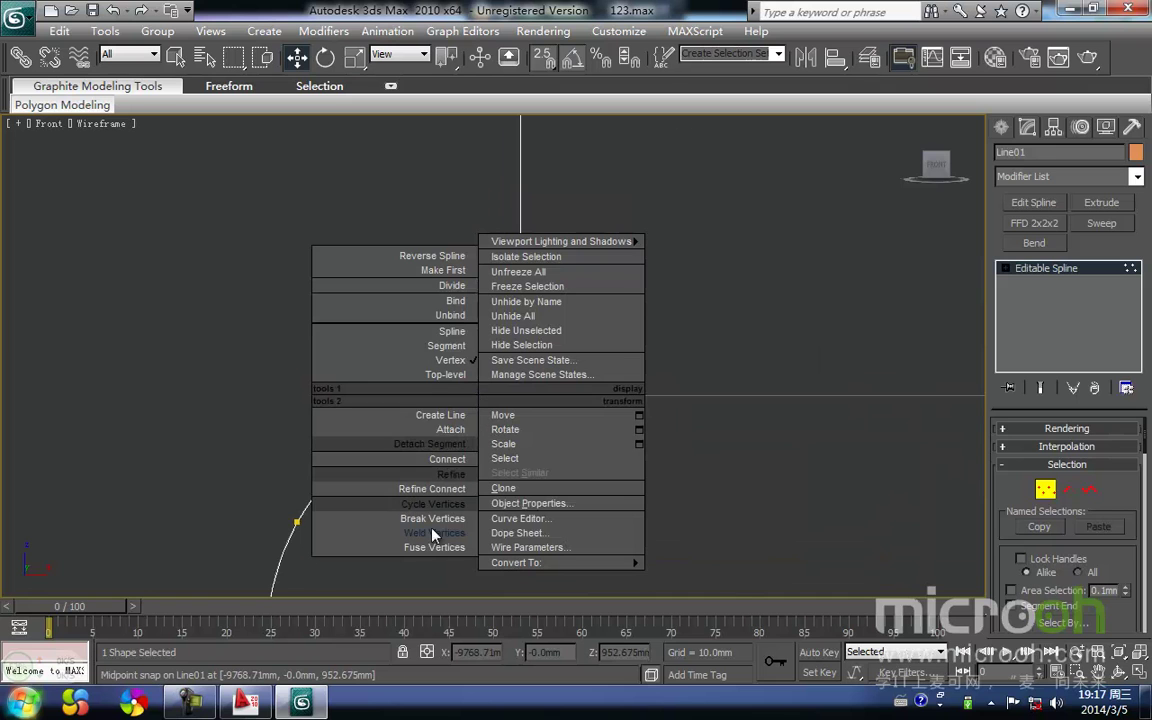
pyautogui.click(453, 461)
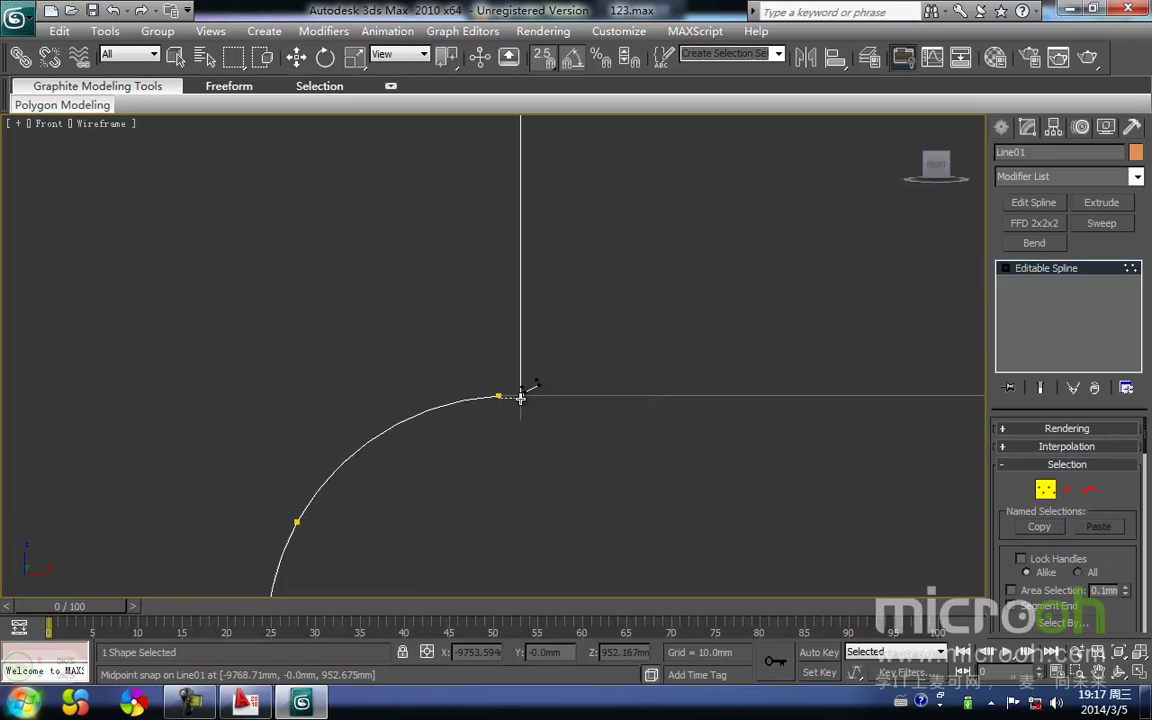
pyautogui.rightClick(603, 446)
pyautogui.moveTo(603, 446); pyautogui.dragTo(522, 422, button='middle')
pyautogui.scroll(-3, 522, 422)
pyautogui.press('1')
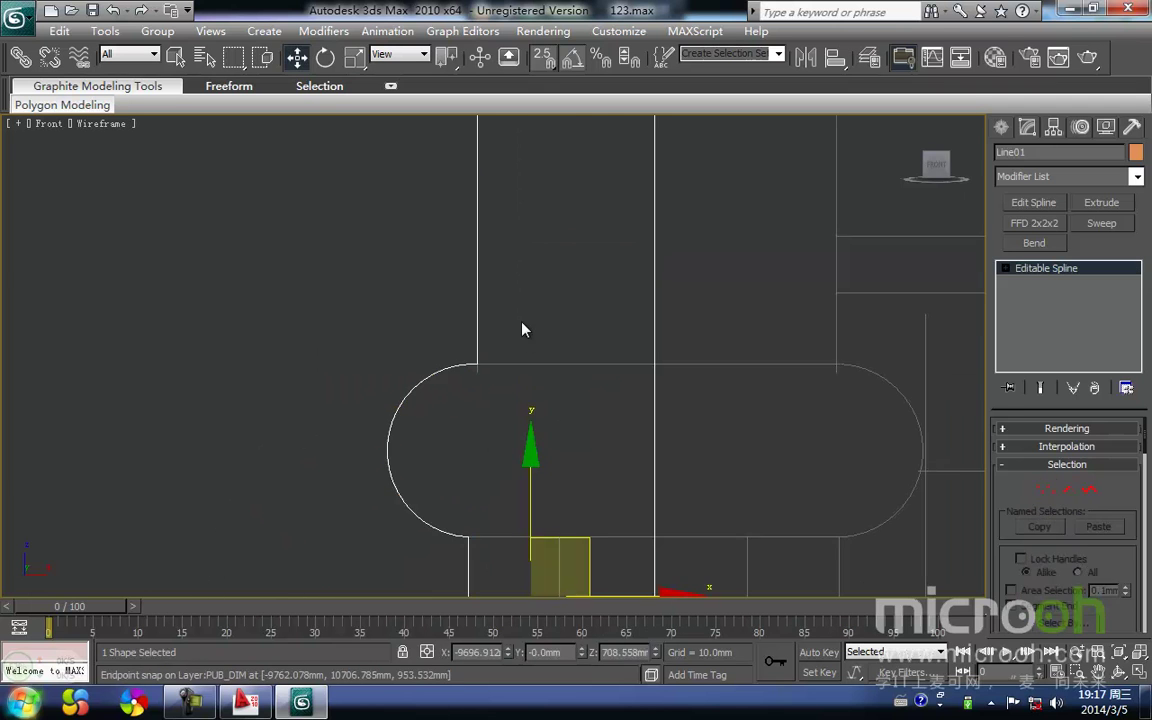
# Try an Extrude on the column profile in shaded display to check that it is closed, and remove the modifier
pyautogui.click(521, 322)
pyautogui.scroll(-2, 510, 368)
pyautogui.scroll(-5, 510, 372)
pyautogui.click(522, 355)
pyautogui.moveTo(512, 347); pyautogui.dragTo(462, 462, button='middle')
pyautogui.press('F3')
pyautogui.moveTo(517, 322); pyautogui.dragTo(512, 401, button='middle')
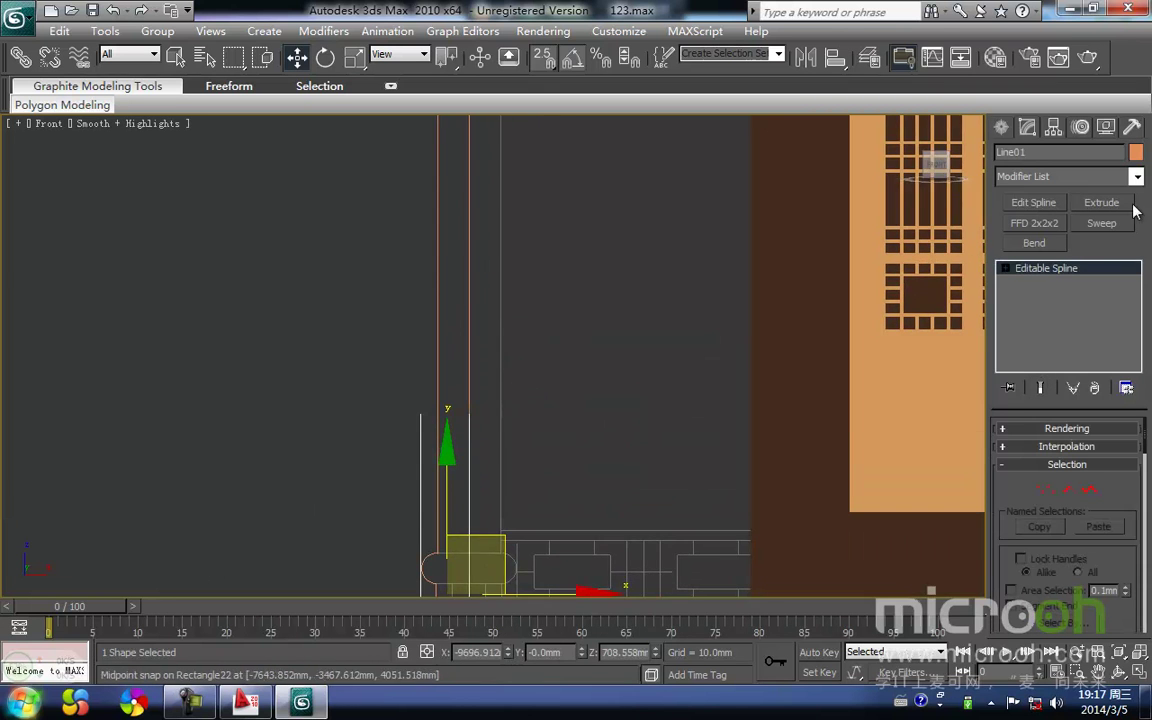
pyautogui.click(1100, 202)
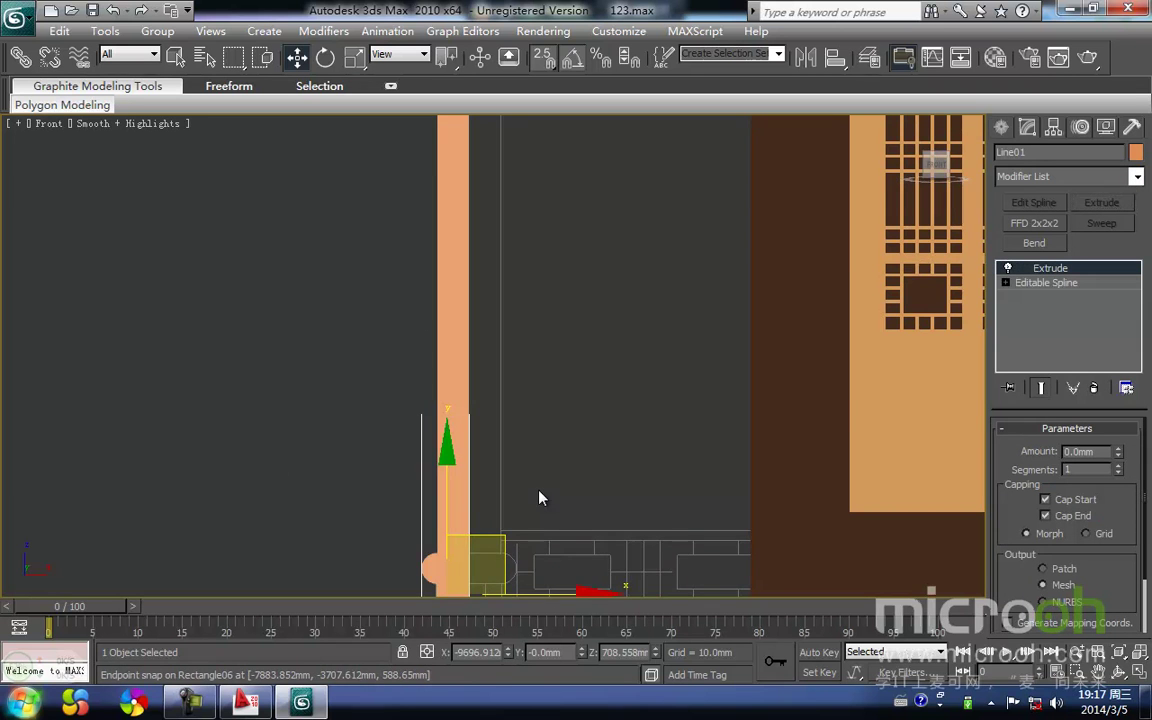
pyautogui.scroll(-4, 538, 496)
pyautogui.moveTo(493, 293); pyautogui.dragTo(463, 314, button='middle')
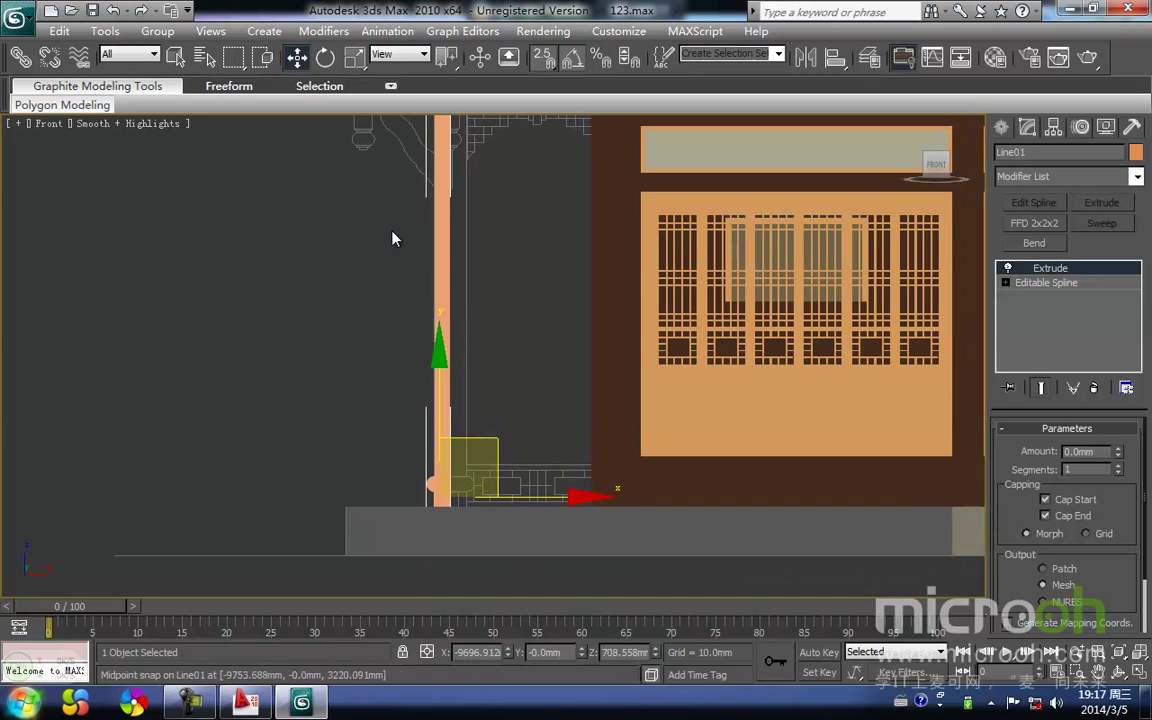
pyautogui.click(1094, 387)
pyautogui.moveTo(503, 366); pyautogui.dragTo(443, 345)
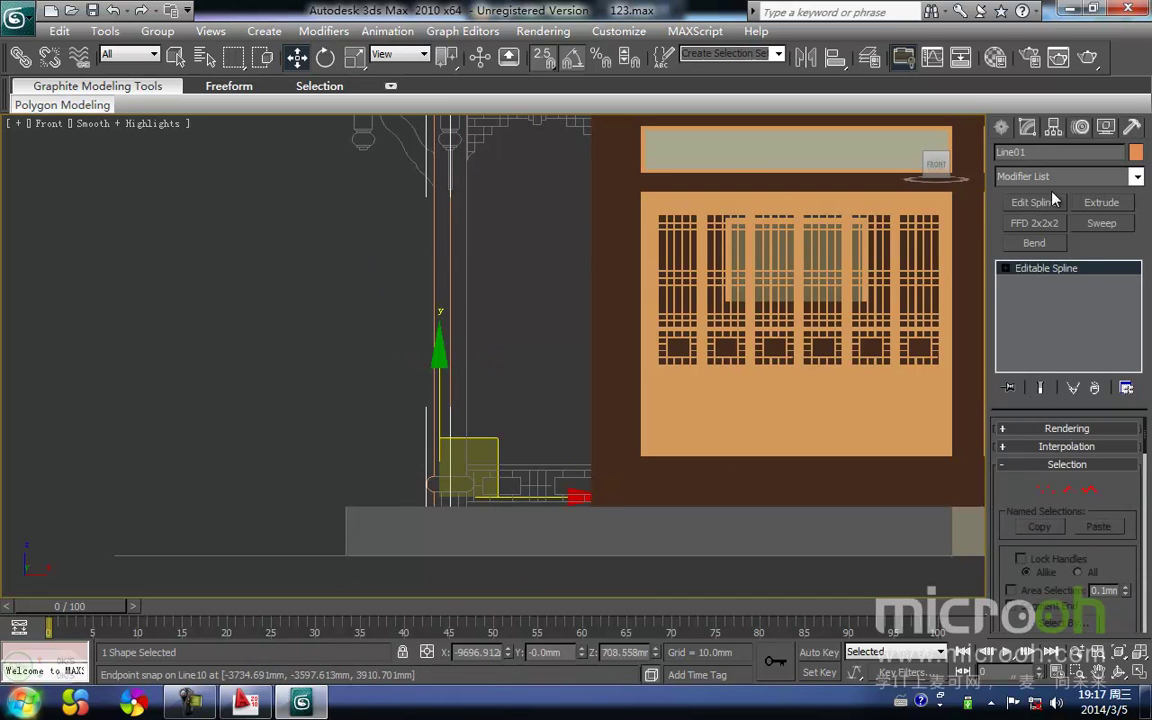
# Apply a Lathe modifier to the column profile and show the front view in wireframe
pyautogui.click(1136, 179)
pyautogui.press('l')
pyautogui.click(1023, 195)
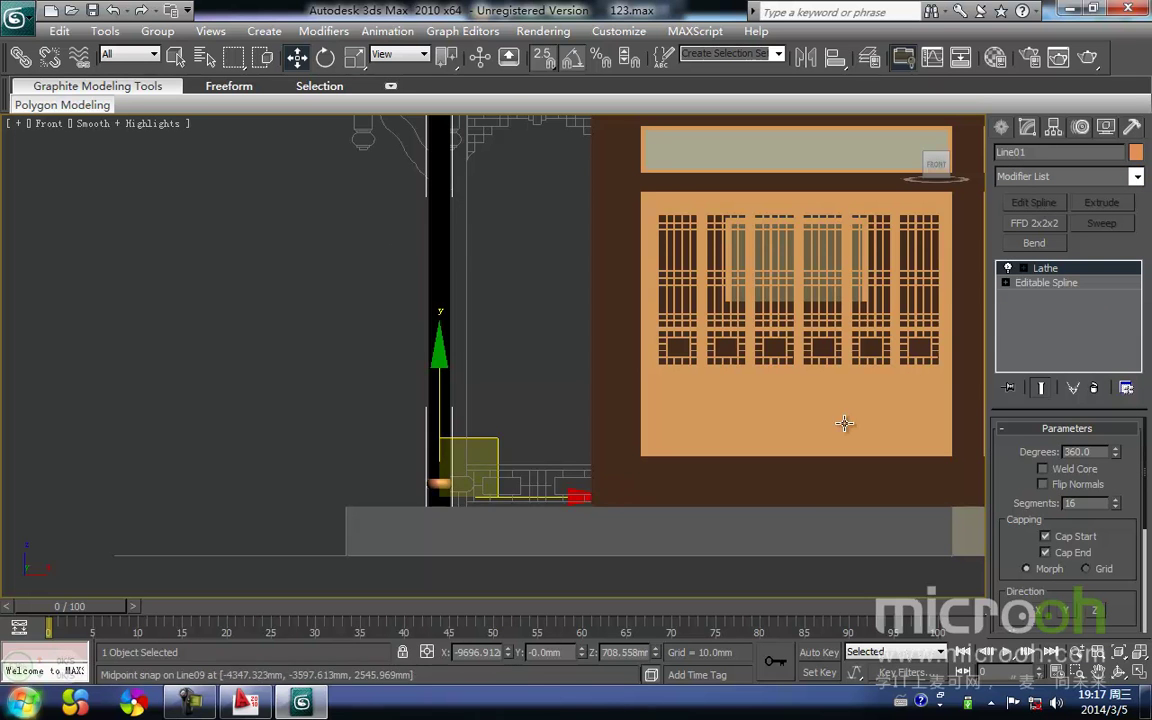
pyautogui.moveTo(463, 464)
pyautogui.mouseDown(button='middle')
pyautogui.moveTo(476, 460)
pyautogui.moveTo(491, 365)
pyautogui.moveTo(524, 288)
pyautogui.mouseUp(button='middle')
pyautogui.press('F3')
pyautogui.scroll(3, 470, 455)
pyautogui.scroll(3, 507, 403)
pyautogui.moveTo(493, 438); pyautogui.dragTo(491, 468, button='middle')
pyautogui.scroll(-2, 491, 468)
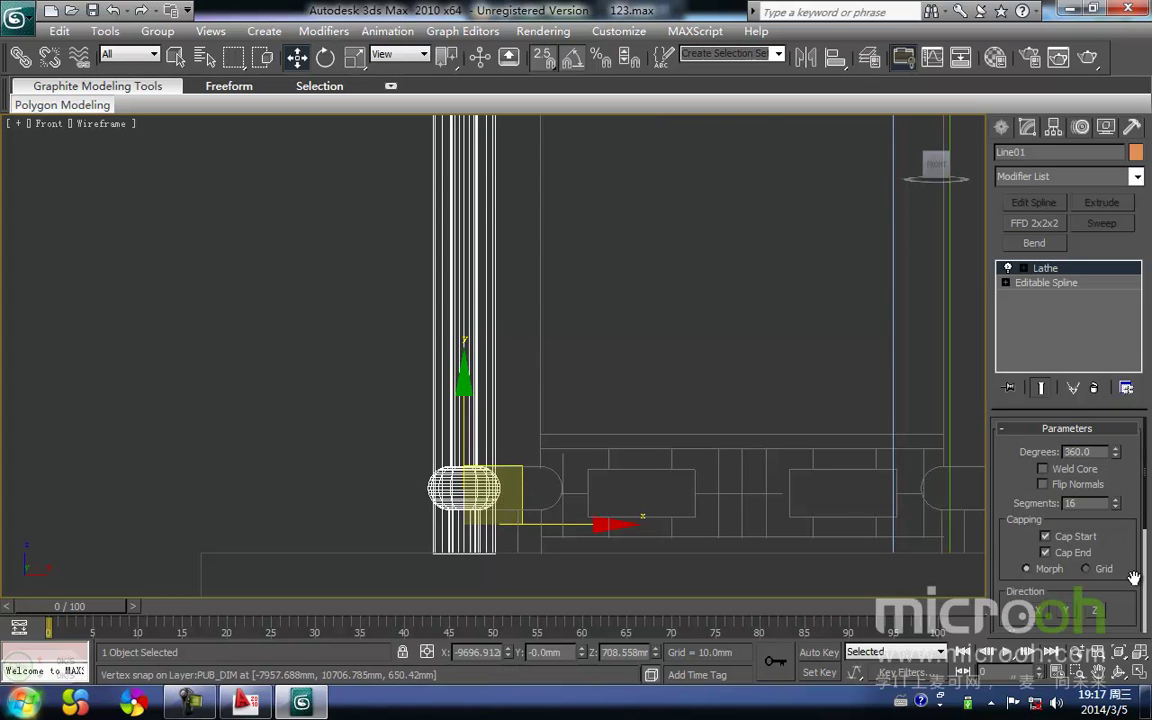
# Set the Lathe alignment to Max so the column revolves about its inner edge, and return to shaded display
pyautogui.scroll(-3, 1147, 527)
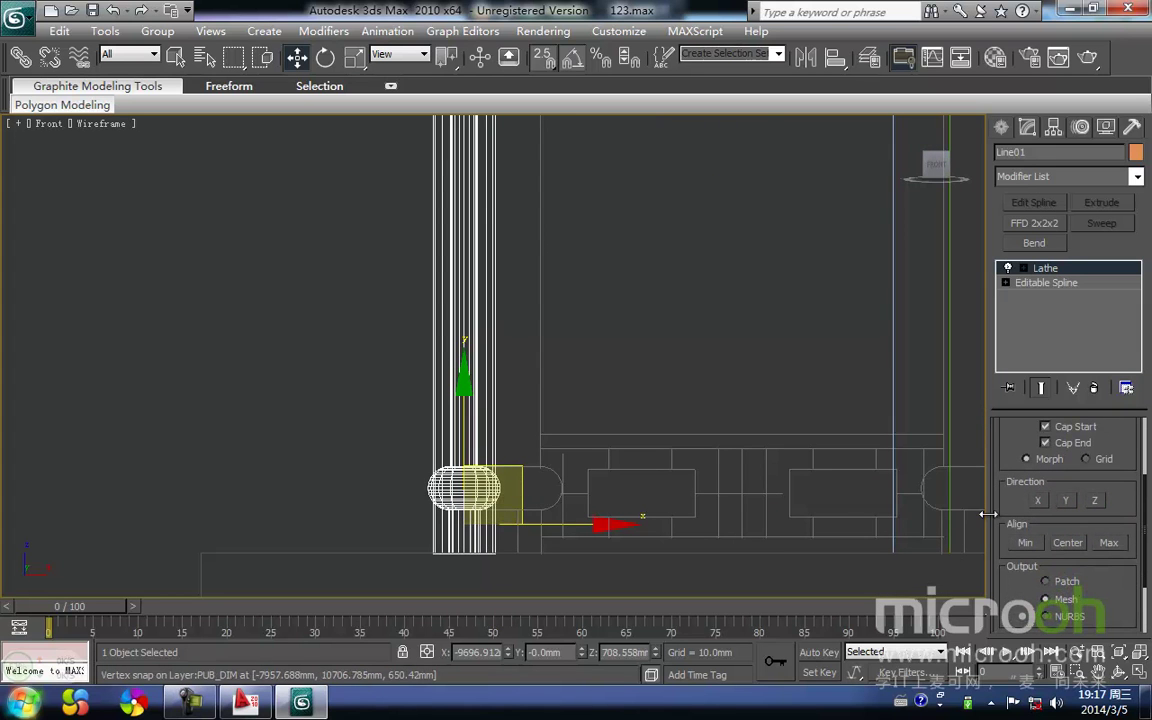
pyautogui.click(1030, 543)
pyautogui.click(1078, 547)
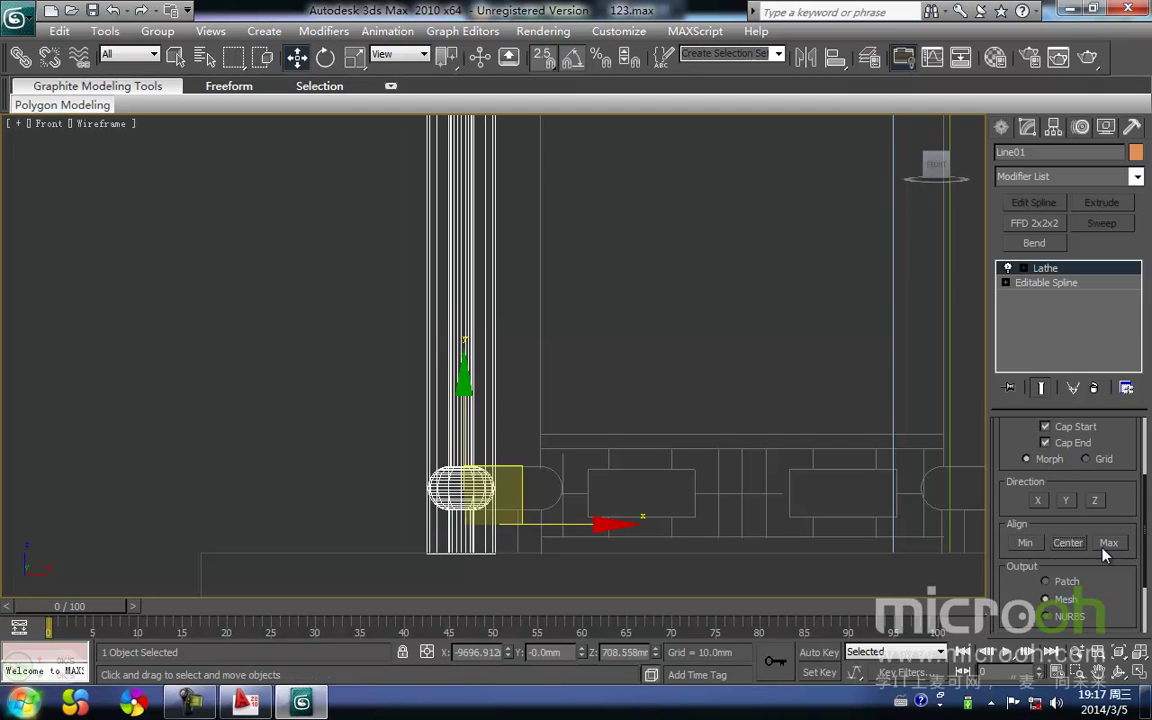
pyautogui.click(1107, 544)
pyautogui.press('F3')
pyautogui.scroll(-5, 581, 398)
pyautogui.moveTo(535, 311); pyautogui.dragTo(528, 402, button='middle')
pyautogui.moveTo(541, 407); pyautogui.dragTo(458, 327)
pyautogui.scroll(-2, 442, 327)
pyautogui.moveTo(440, 327); pyautogui.dragTo(440, 341, button='middle')
# In the Left view, move the column horizontally until its outer edge snaps to the front veranda column of the side elevation
pyautogui.press('l')
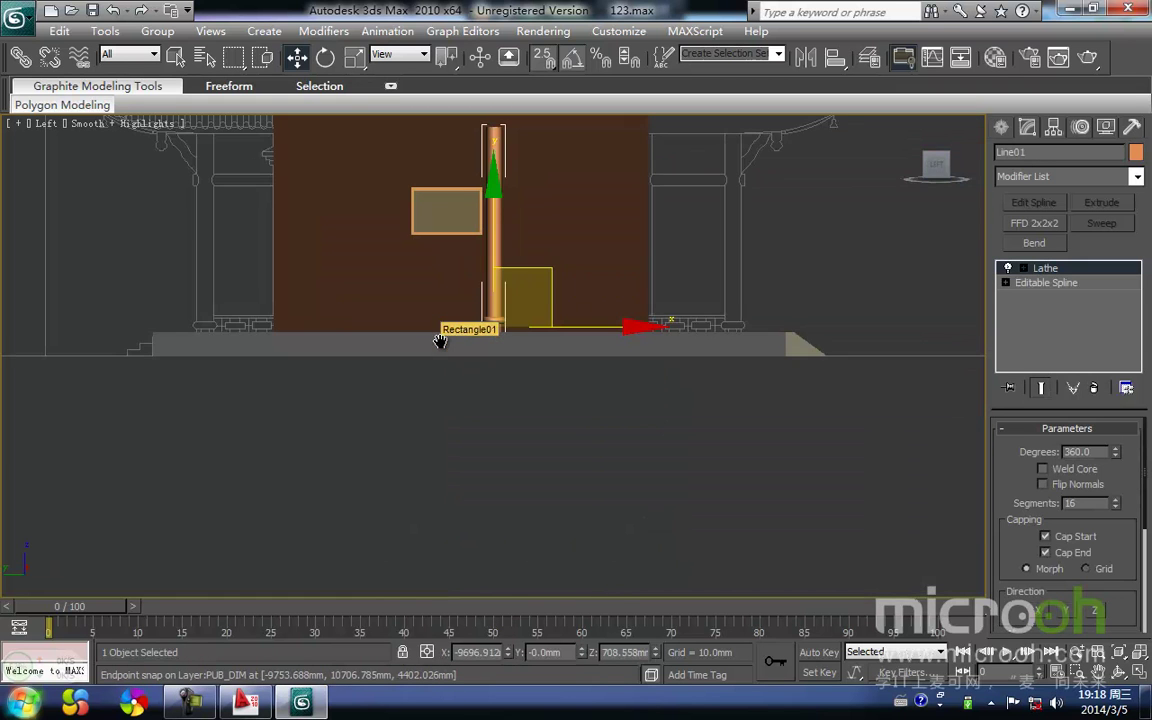
pyautogui.scroll(3, 548, 337)
pyautogui.scroll(-4, 573, 329)
pyautogui.scroll(4, 568, 345)
pyautogui.press('F3')
pyautogui.moveTo(568, 340); pyautogui.dragTo(538, 345, button='middle')
pyautogui.press('space')
pyautogui.moveTo(519, 443); pyautogui.dragTo(746, 435)
pyautogui.scroll(2, 740, 239)
pyautogui.moveTo(740, 239); pyautogui.dragTo(551, 393, button='middle')
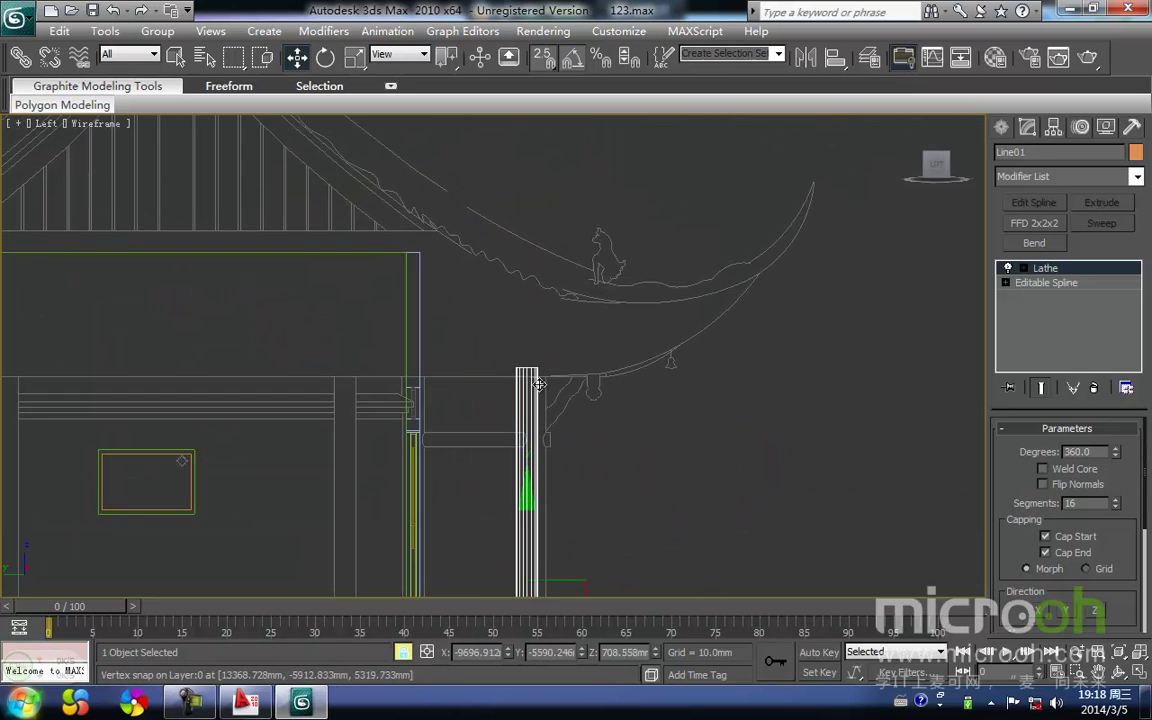
pyautogui.moveTo(551, 362); pyautogui.dragTo(557, 364)
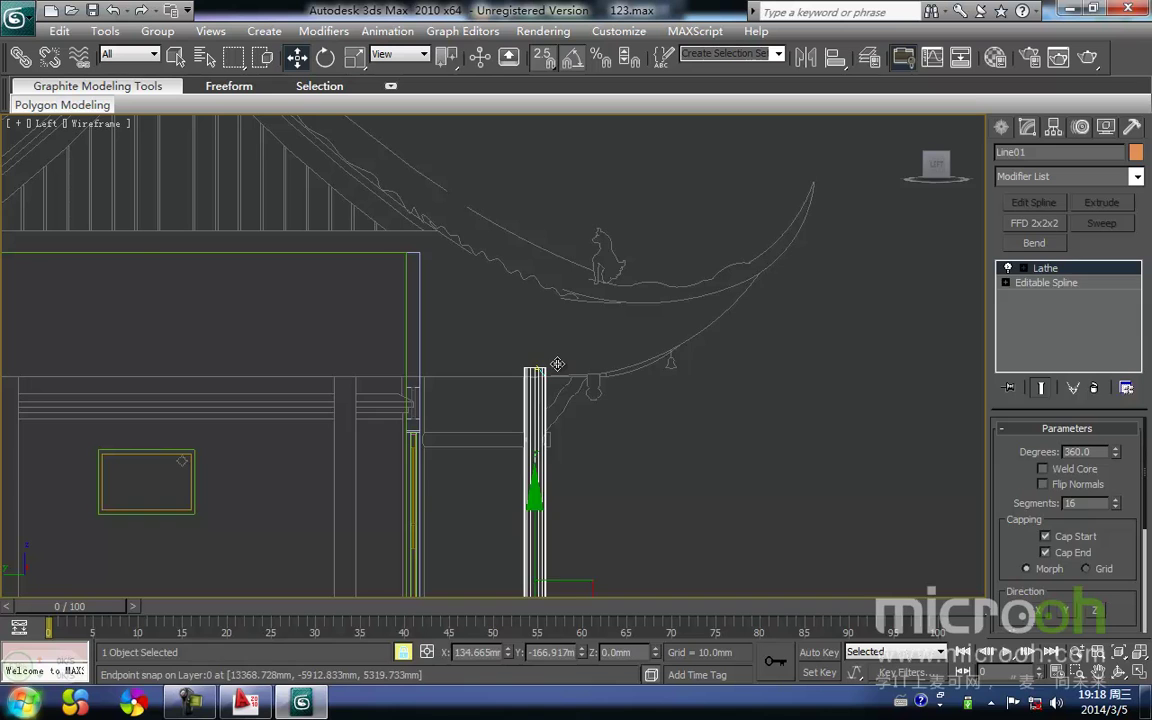
pyautogui.click(580, 435)
# In the layer manager, show the pomian section layer and hide the chelimian side elevation layer
pyautogui.scroll(-2, 558, 399)
pyautogui.moveTo(540, 366); pyautogui.dragTo(564, 370, button='middle')
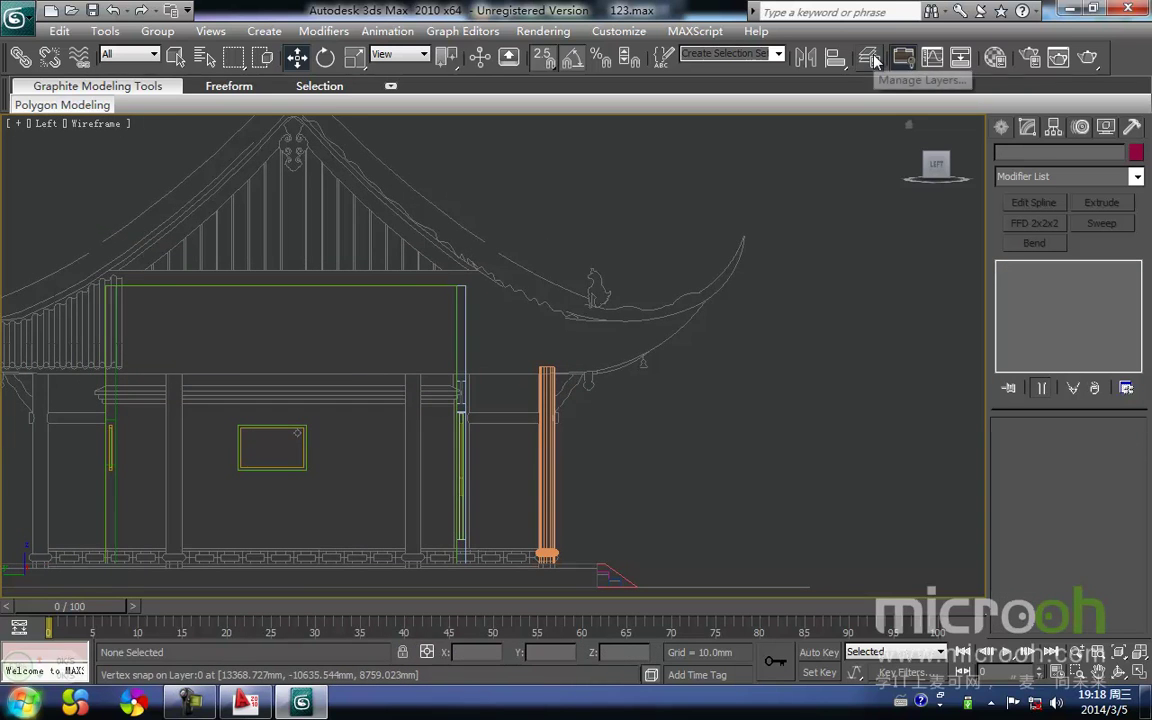
pyautogui.click(875, 60)
pyautogui.moveTo(498, 357); pyautogui.dragTo(445, 357, button='middle')
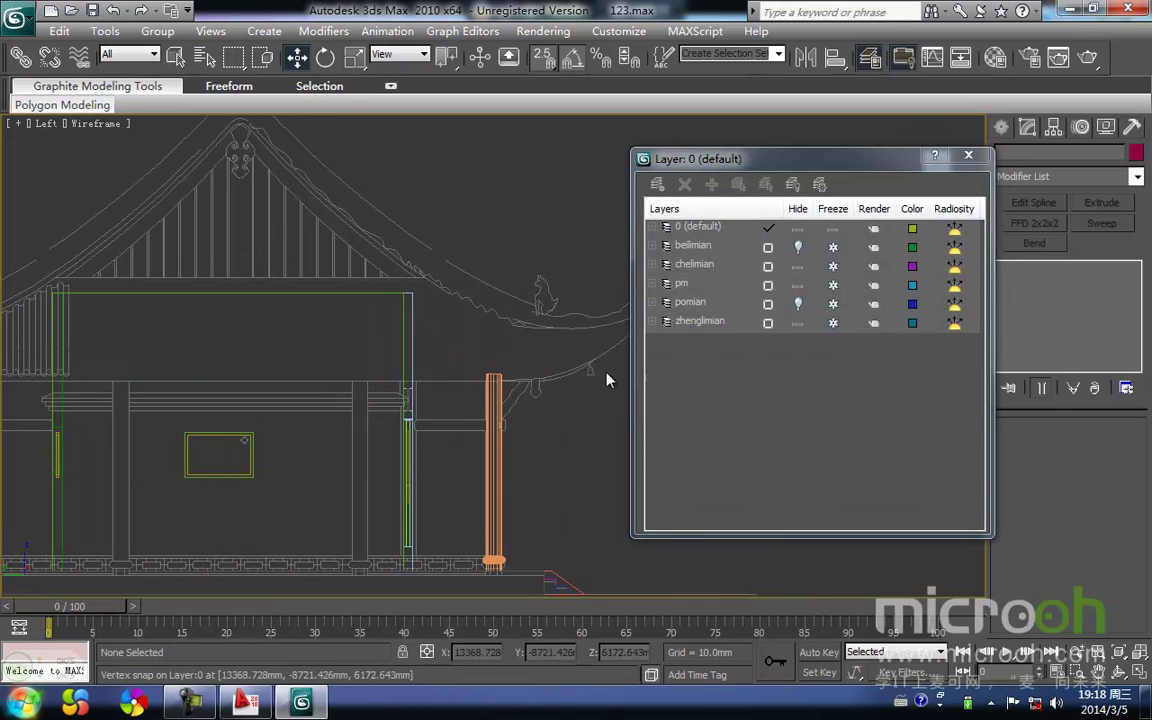
pyautogui.scroll(-2, 415, 320)
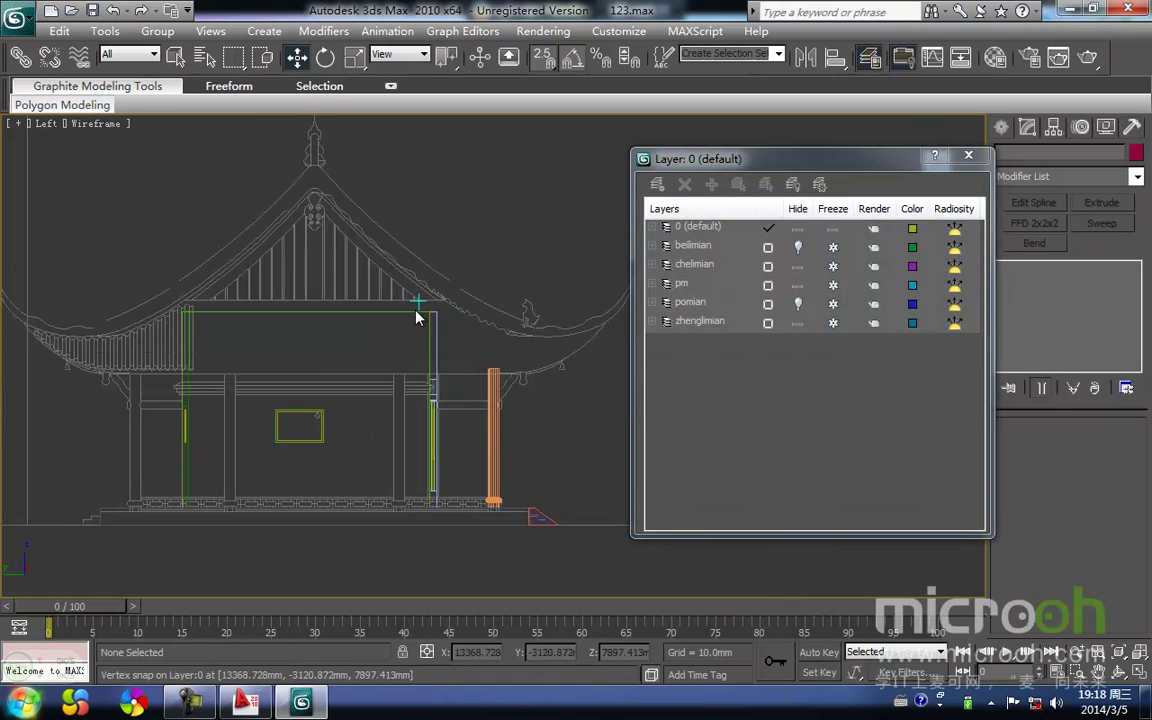
pyautogui.click(799, 306)
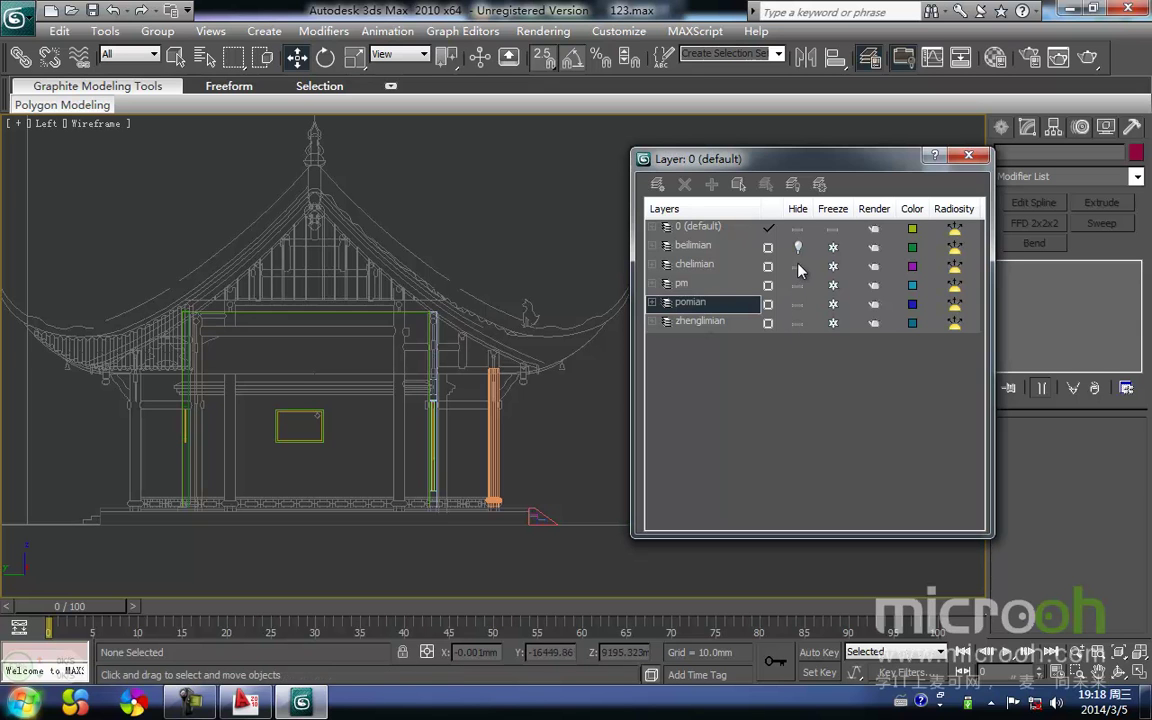
pyautogui.click(798, 266)
pyautogui.scroll(4, 497, 381)
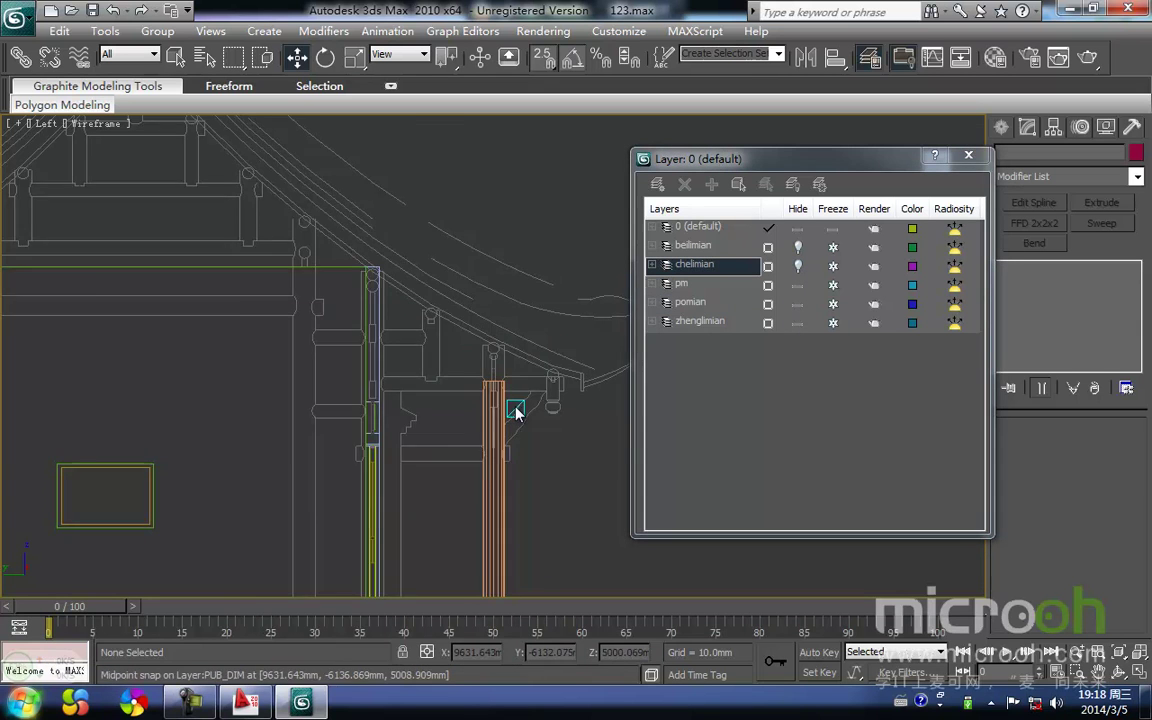
pyautogui.scroll(-1, 497, 349)
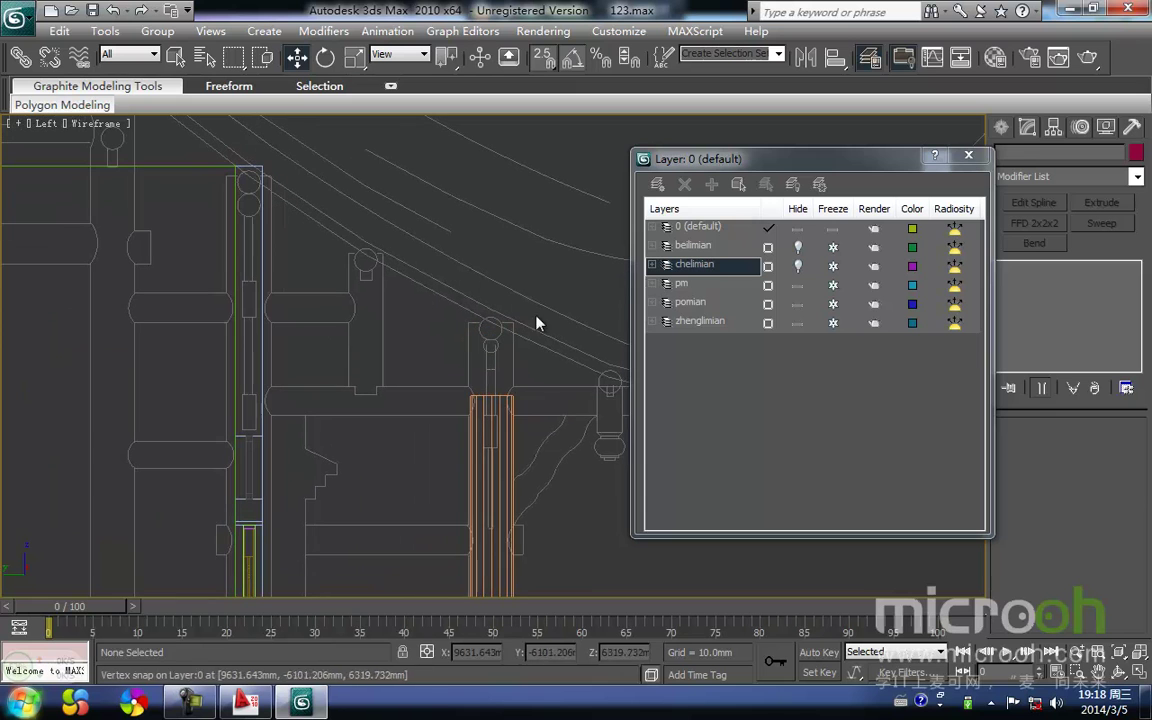
# Close the layer manager and raise the column profile's top vertices vertically to the top of the veranda column in the section drawing
pyautogui.click(470, 405)
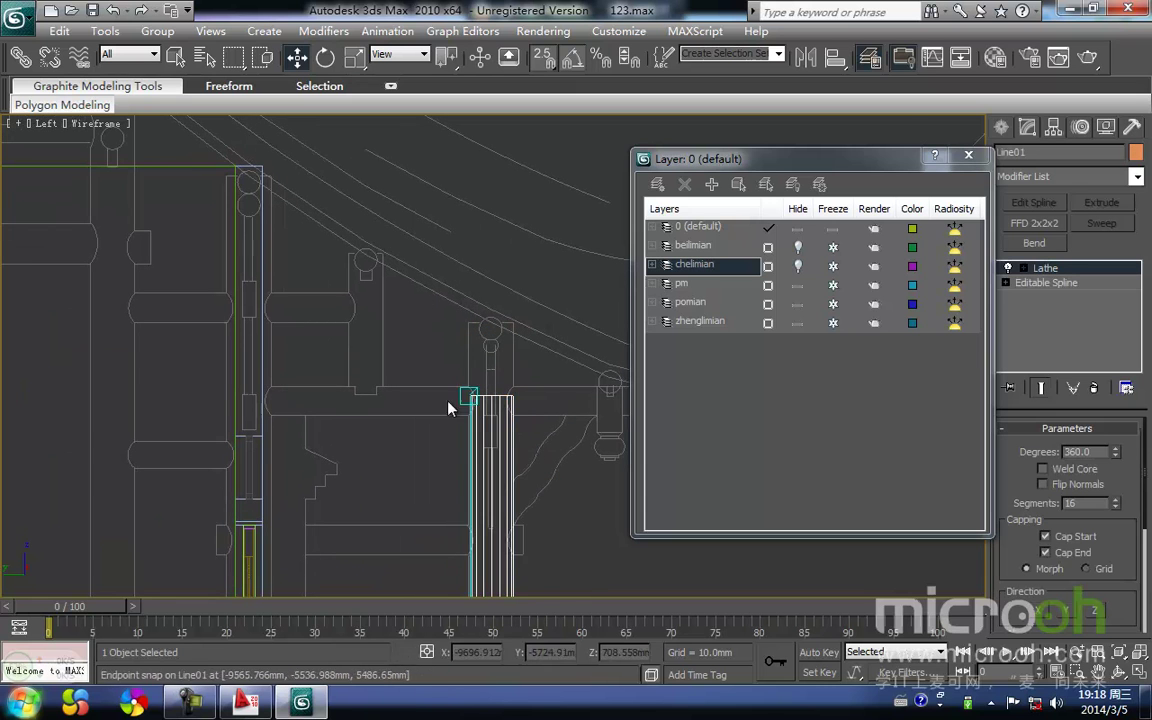
pyautogui.click(967, 158)
pyautogui.click(1006, 283)
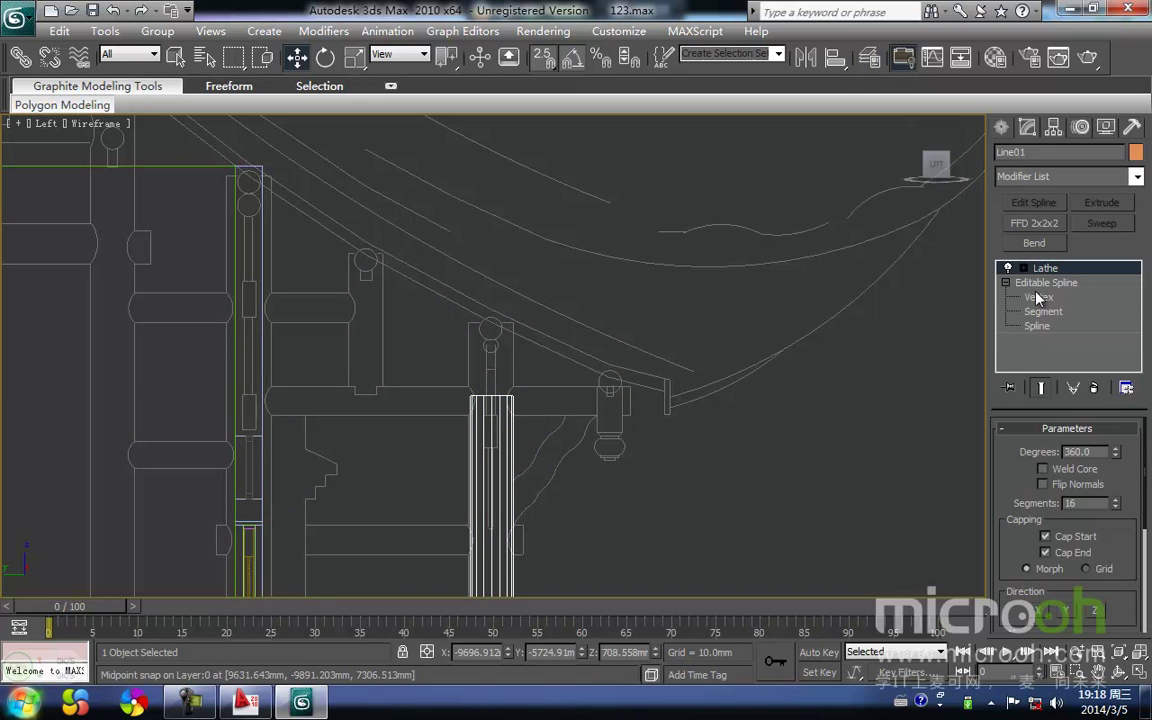
pyautogui.click(1038, 298)
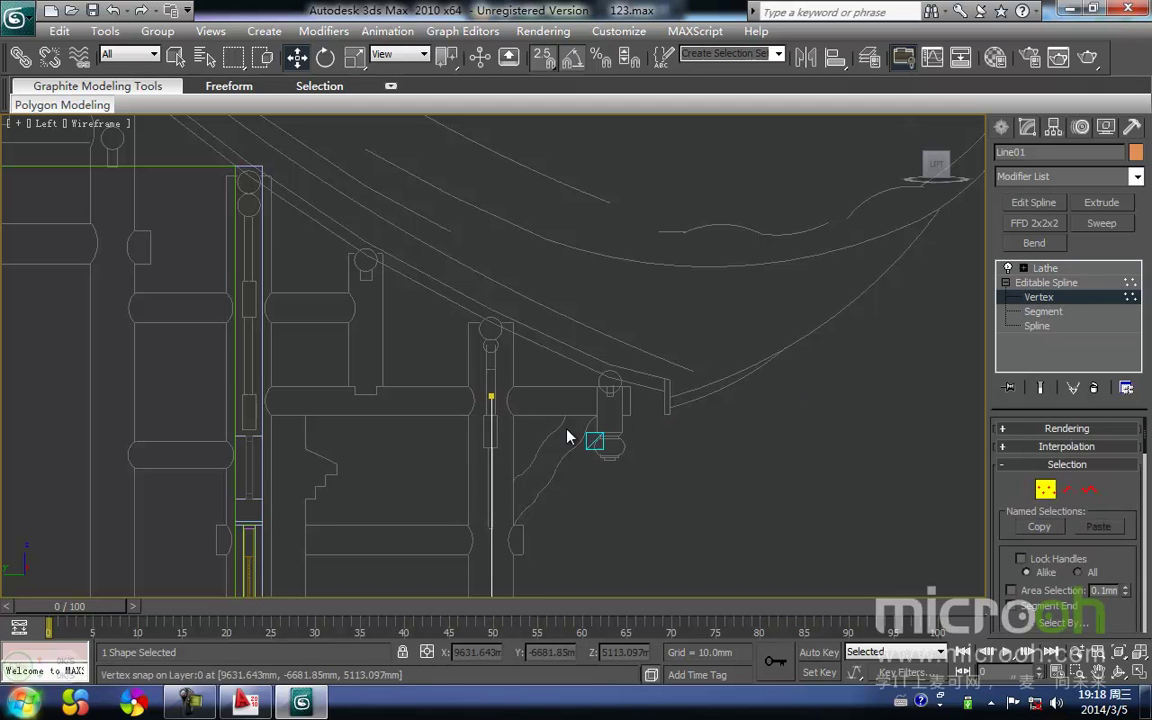
pyautogui.press('space')
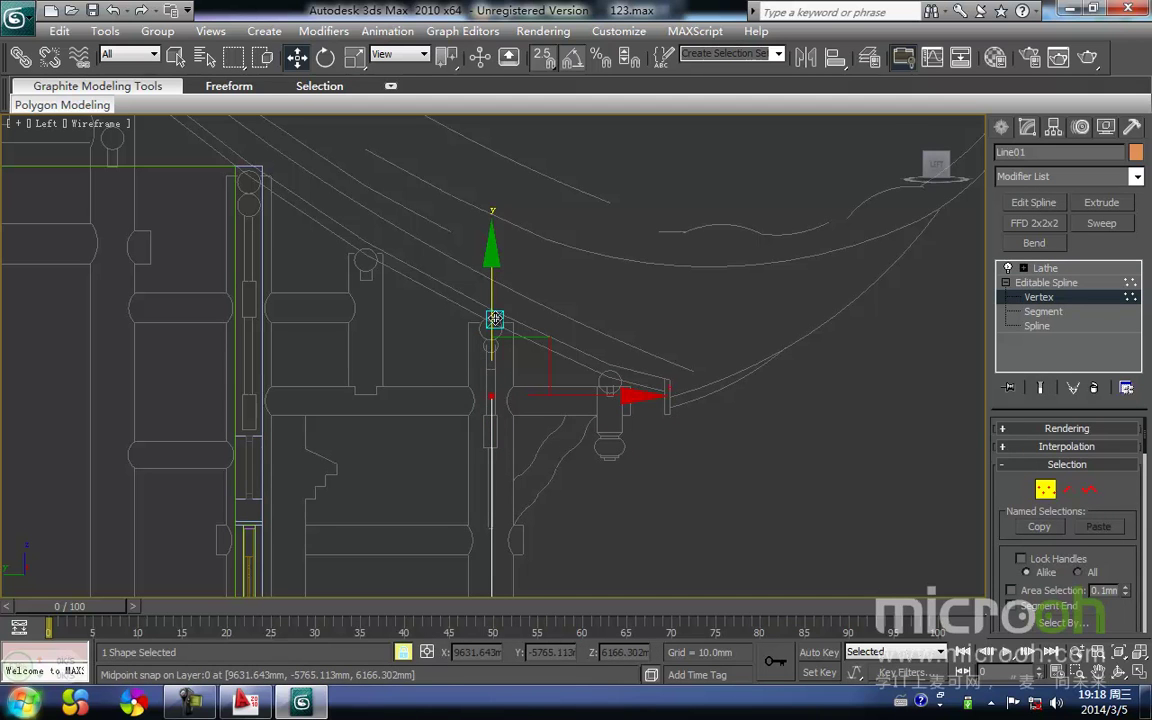
pyautogui.moveTo(490, 396); pyautogui.dragTo(467, 325)
pyautogui.press('space')
pyautogui.click(592, 448)
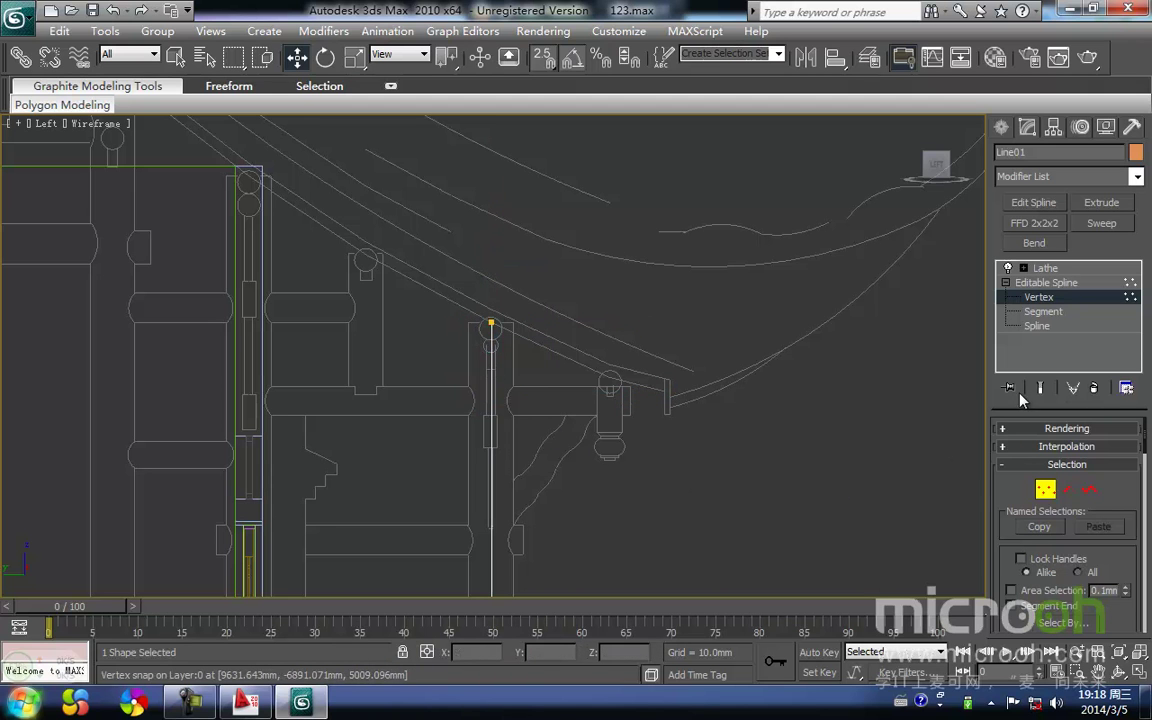
pyautogui.moveTo(753, 448); pyautogui.dragTo(759, 427, button='middle')
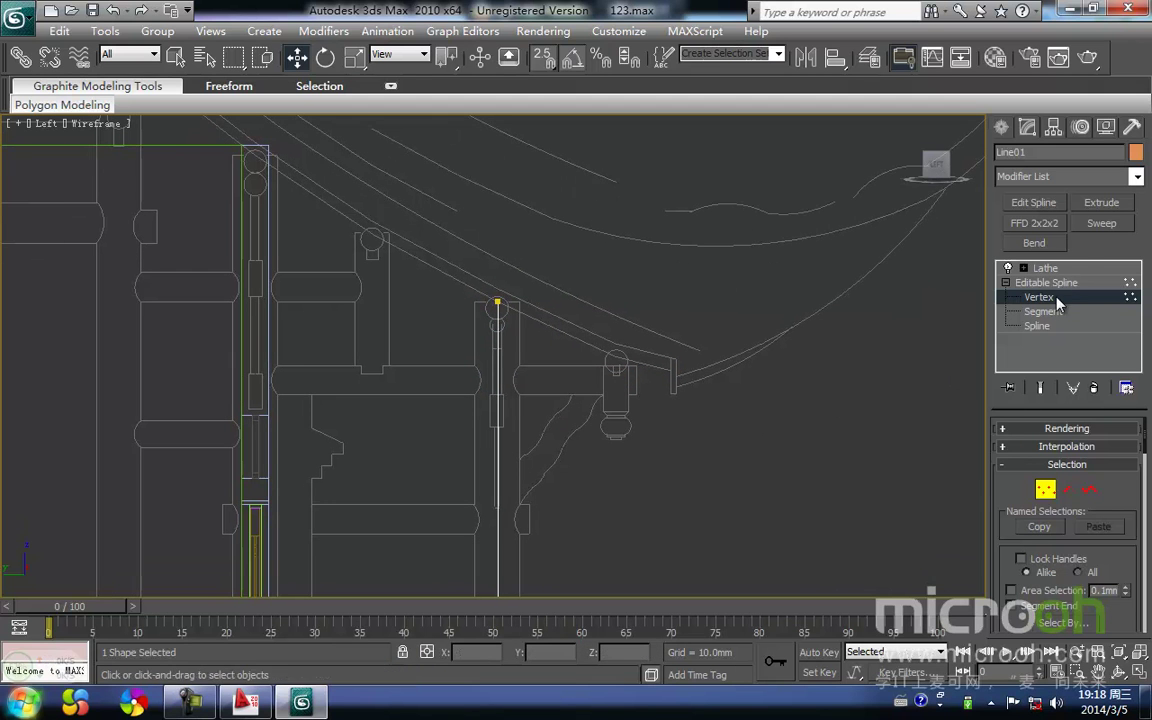
# Leave vertex editing and return the veranda column to its Lathe level
pyautogui.click(1060, 298)
pyautogui.click(1042, 268)
pyautogui.click(628, 463)
pyautogui.moveTo(579, 427); pyautogui.dragTo(598, 354, button='middle')
pyautogui.scroll(-3, 585, 404)
pyautogui.moveTo(540, 444); pyautogui.dragTo(478, 369)
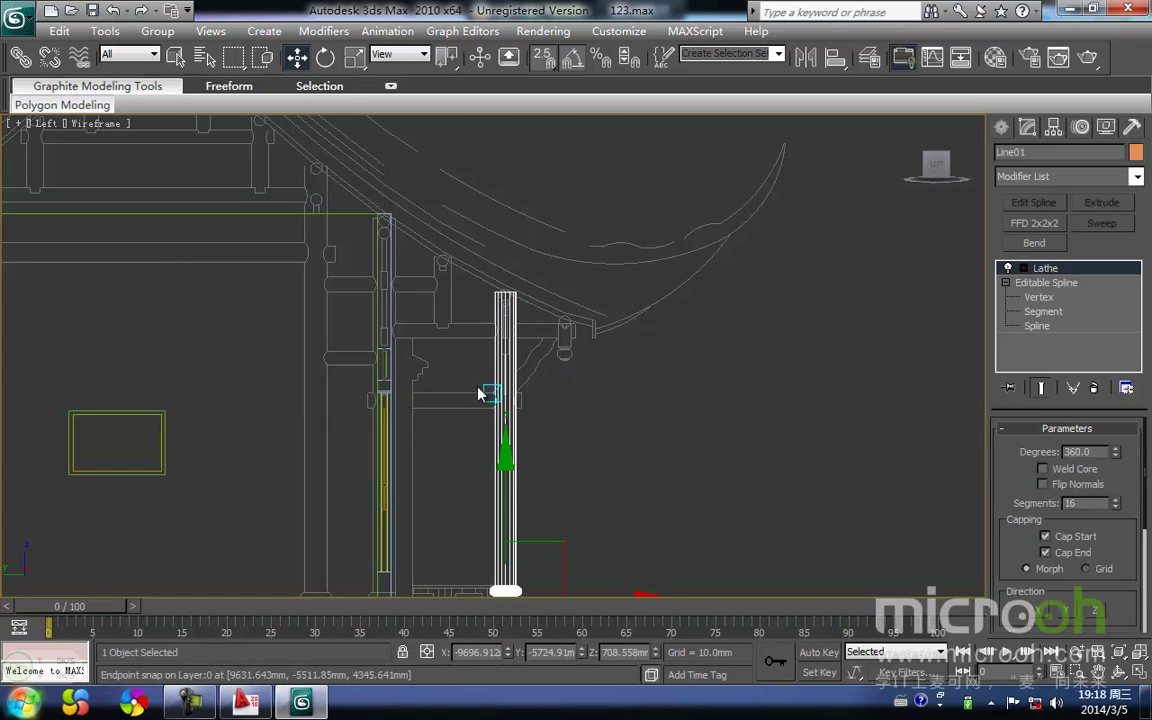
# In the Left view, copy the veranda column horizontally inward to the building's front wall line
pyautogui.moveTo(482, 398); pyautogui.dragTo(508, 325, button='middle')
pyautogui.scroll(-2, 508, 325)
pyautogui.scroll(2, 567, 449)
pyautogui.moveTo(565, 466); pyautogui.dragTo(582, 401, button='middle')
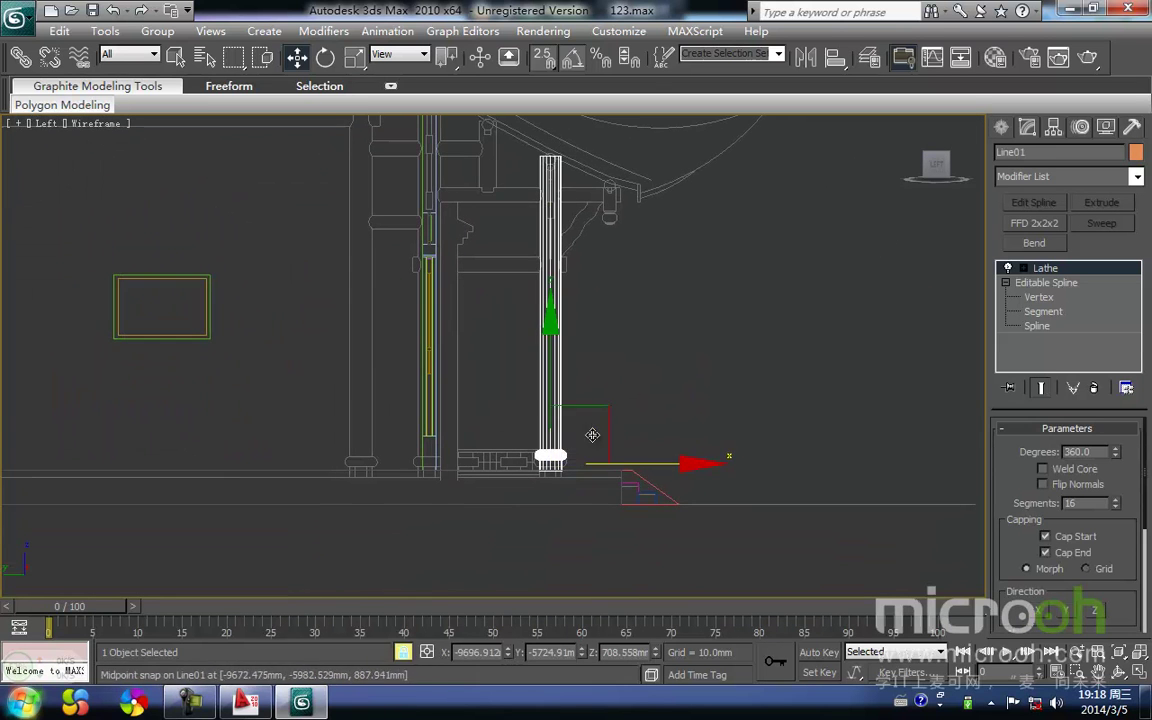
pyautogui.keyDown('shift'); pyautogui.moveTo(633, 467); pyautogui.dragTo(532, 503); pyautogui.keyUp('shift')
pyautogui.press('Return')
pyautogui.scroll(5, 505, 470)
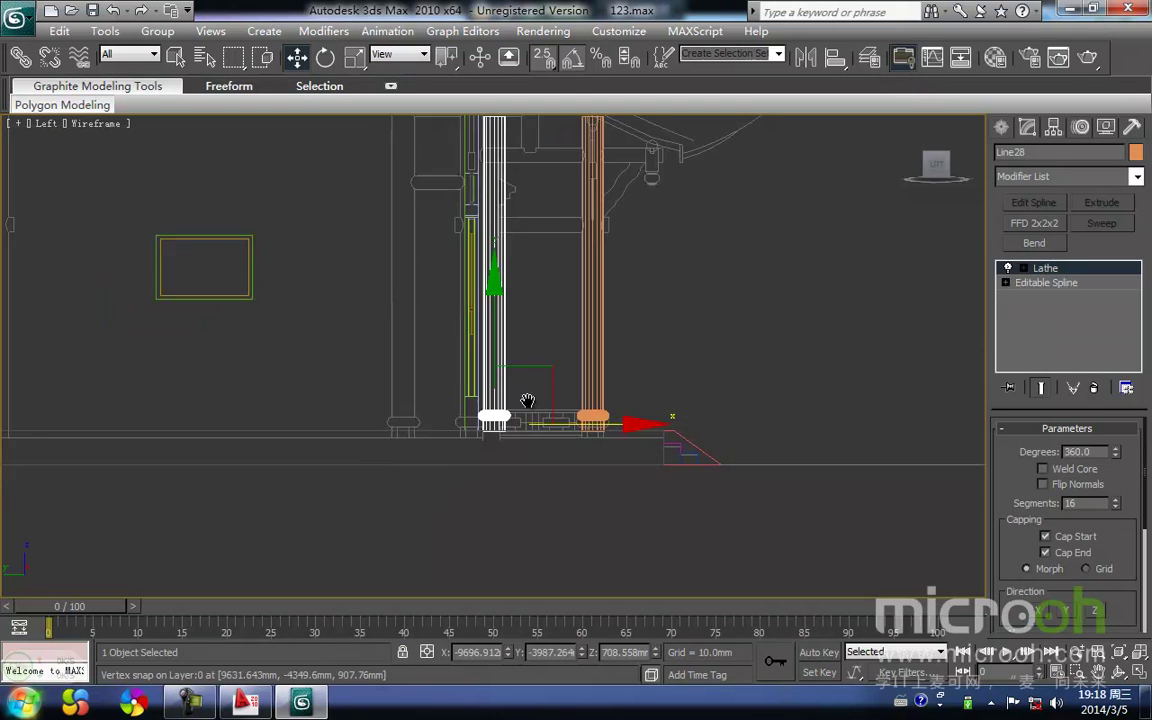
pyautogui.moveTo(579, 352); pyautogui.dragTo(545, 360)
# In the Top view, move the copied column along X to line up with the plan's column circle at the front wall corner
pyautogui.press('t')
pyautogui.press('z')
pyautogui.scroll(-4, 530, 410)
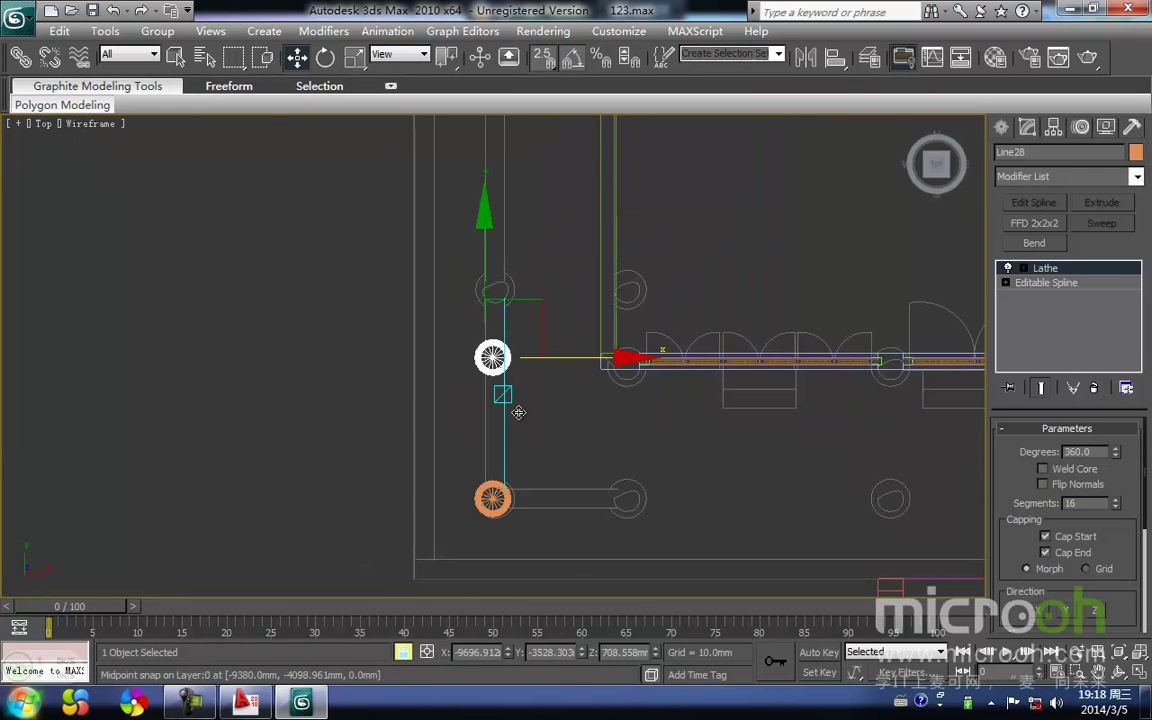
pyautogui.scroll(3, 492, 357)
pyautogui.scroll(-3, 492, 357)
pyautogui.moveTo(488, 358); pyautogui.dragTo(684, 411)
pyautogui.scroll(2, 692, 400)
pyautogui.moveTo(690, 398); pyautogui.dragTo(448, 408, button='middle')
pyautogui.scroll(2, 438, 405)
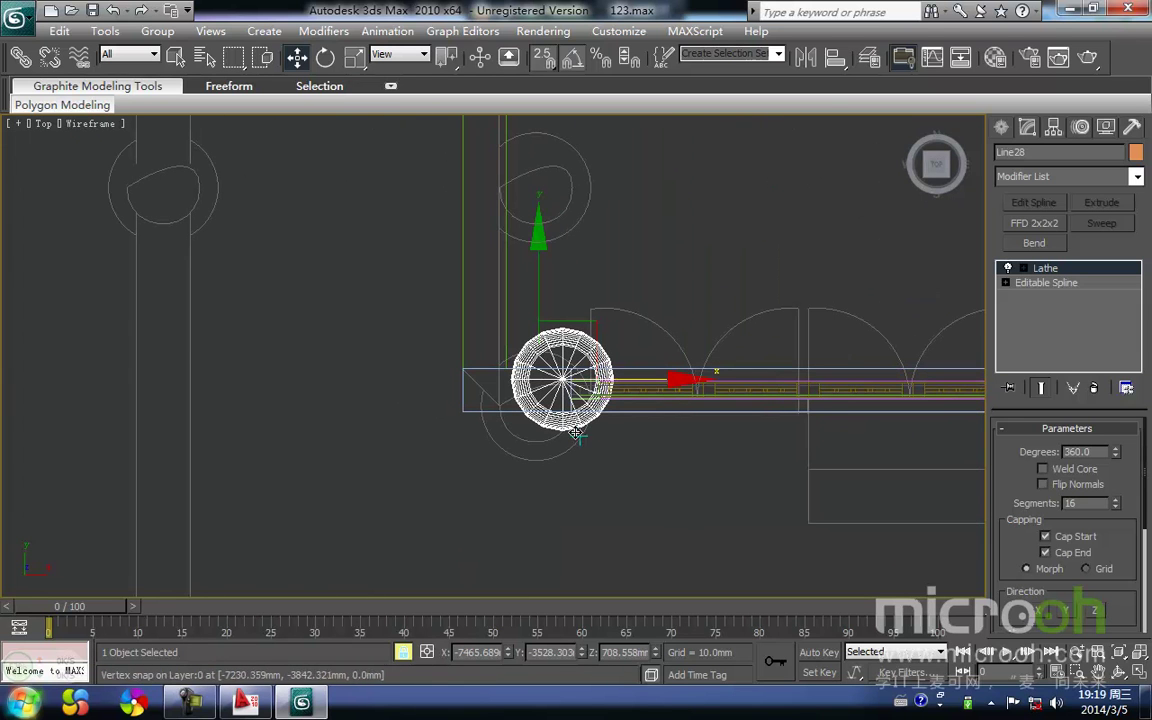
pyautogui.moveTo(558, 430); pyautogui.dragTo(534, 464)
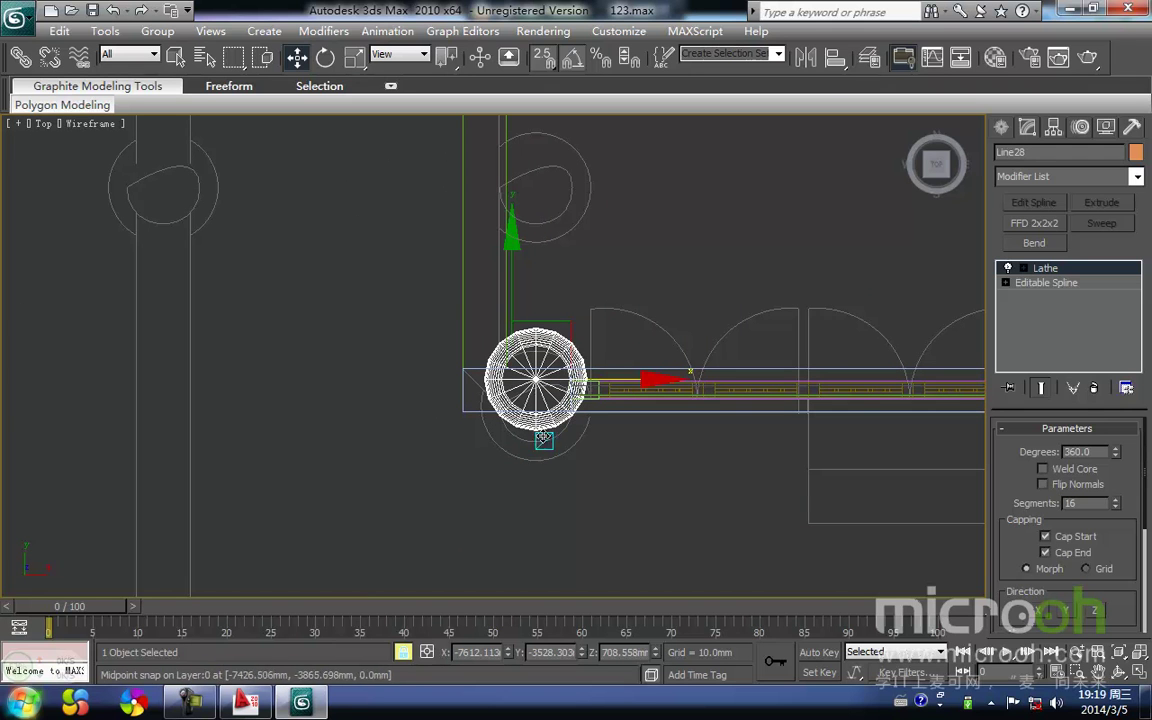
pyautogui.moveTo(535, 432); pyautogui.dragTo(536, 462)
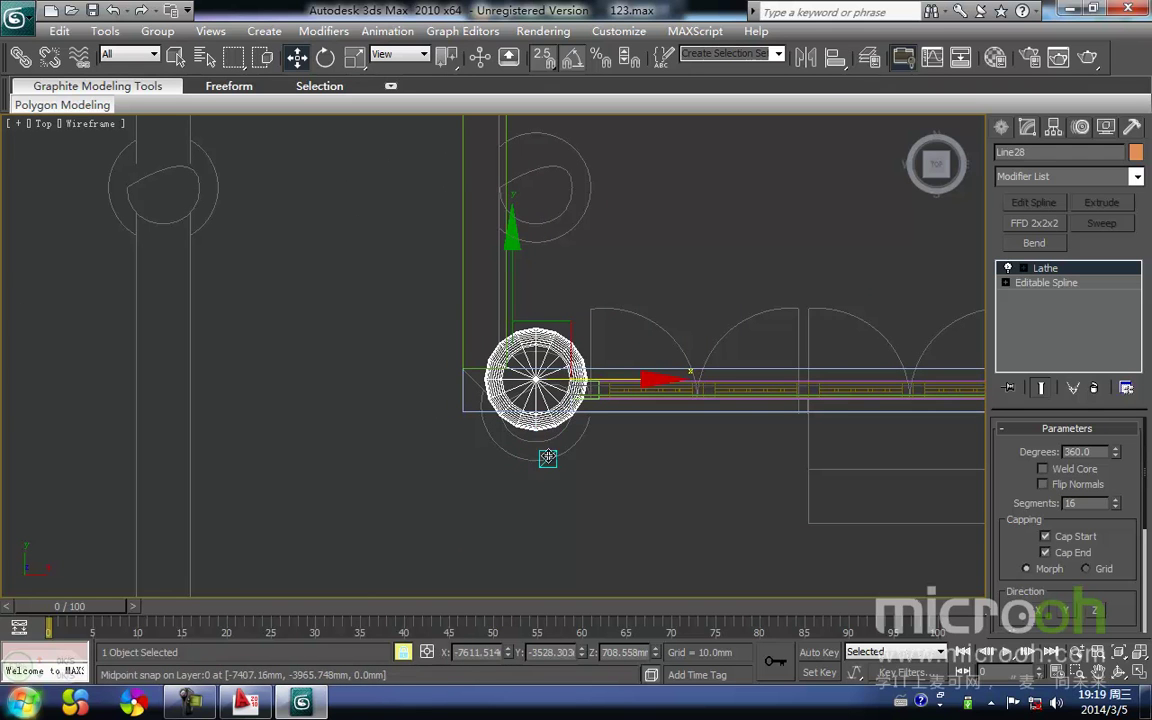
# In the Left view, raise the copied column's top profile vertices to the top of the front wall, and return to its Lathe level
pyautogui.press('l')
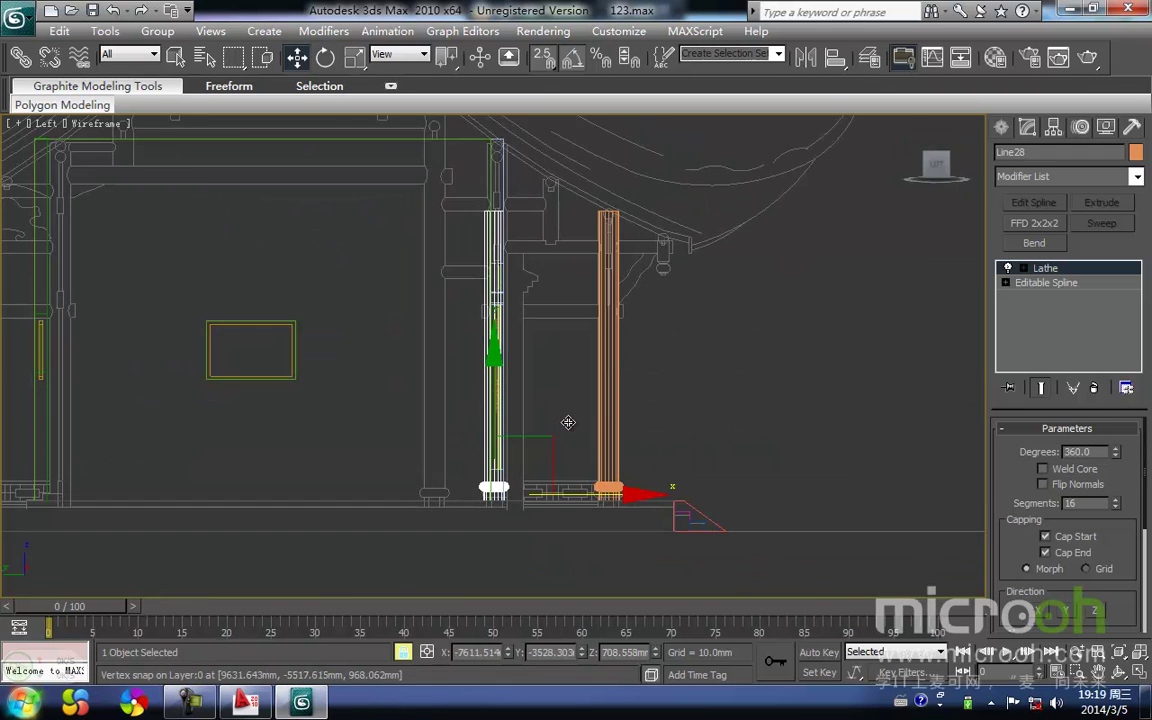
pyautogui.scroll(5, 541, 304)
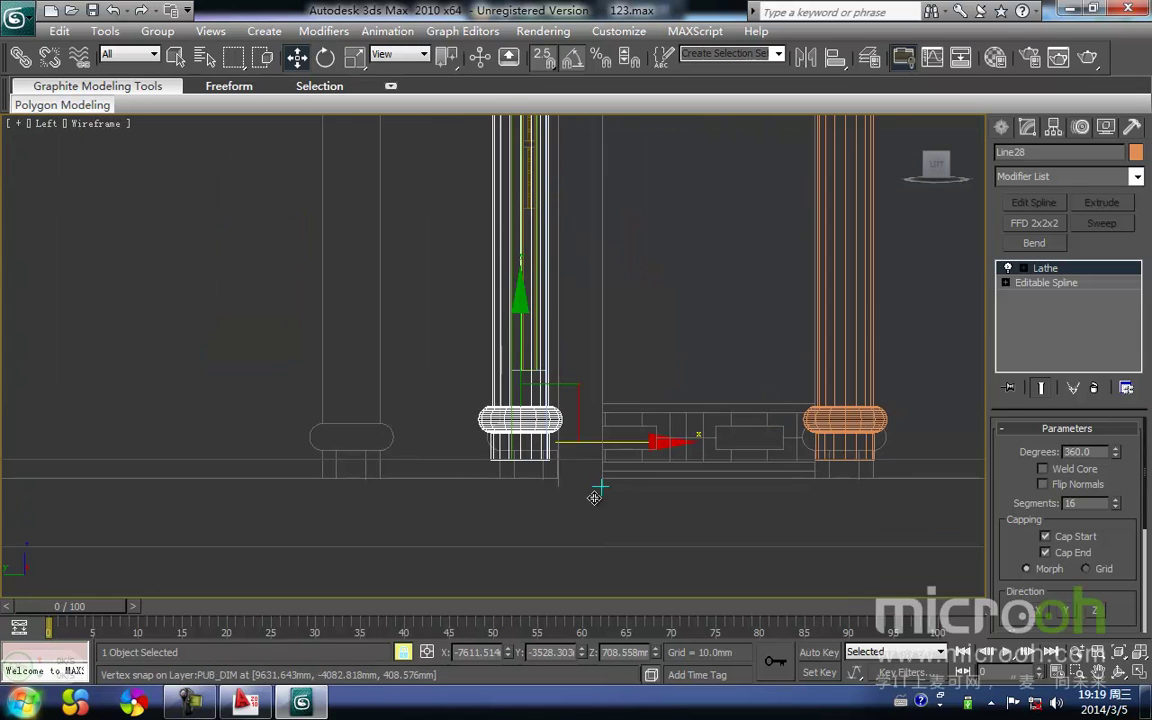
pyautogui.scroll(-5, 594, 497)
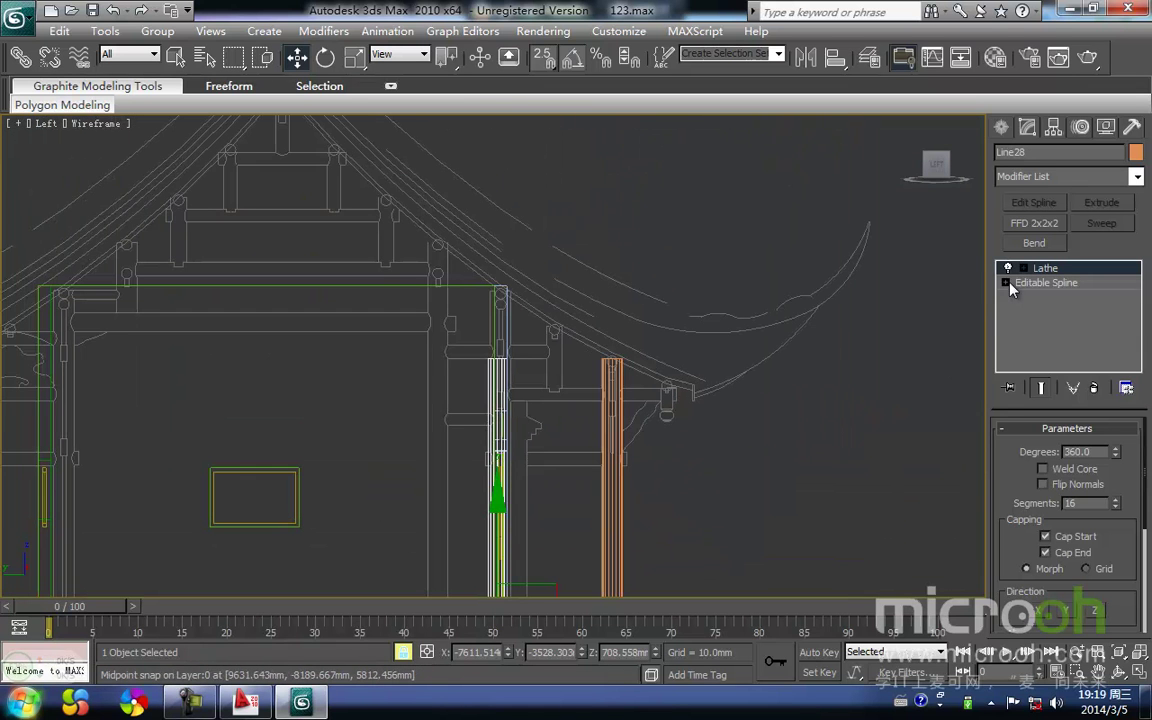
pyautogui.click(1038, 299)
pyautogui.moveTo(488, 391); pyautogui.dragTo(532, 416, button='middle')
pyautogui.press('space')
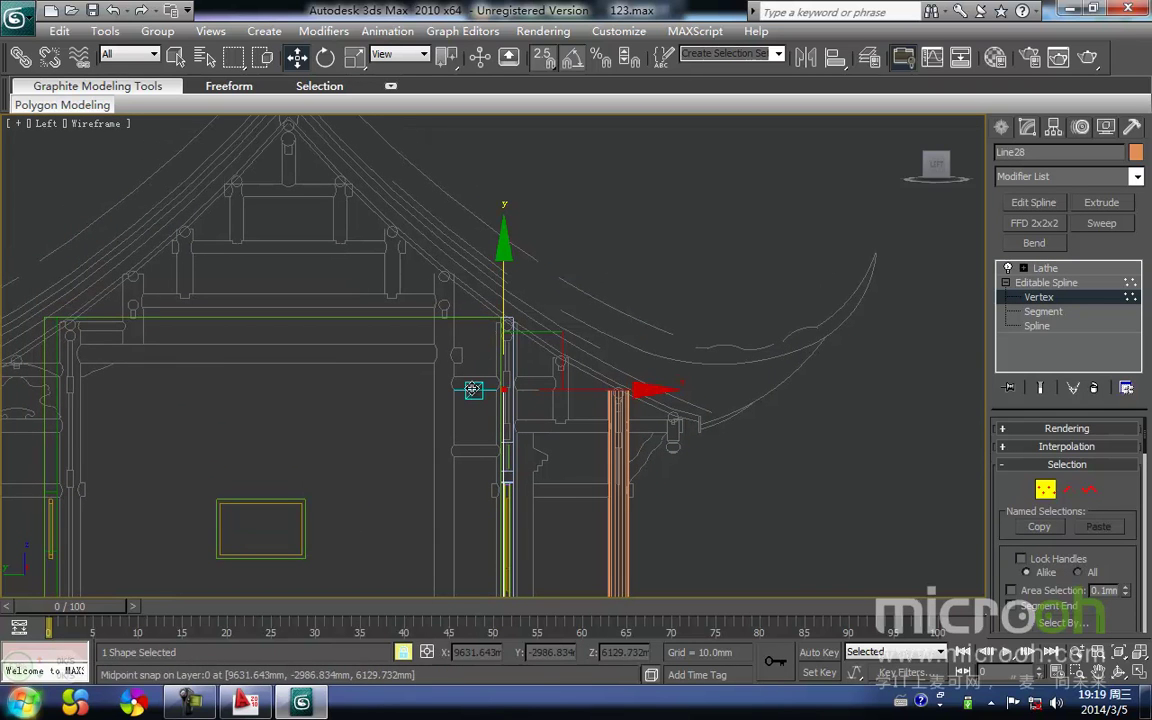
pyautogui.moveTo(505, 395); pyautogui.dragTo(508, 317)
pyautogui.moveTo(551, 425); pyautogui.dragTo(555, 382, button='middle')
pyautogui.press('1')
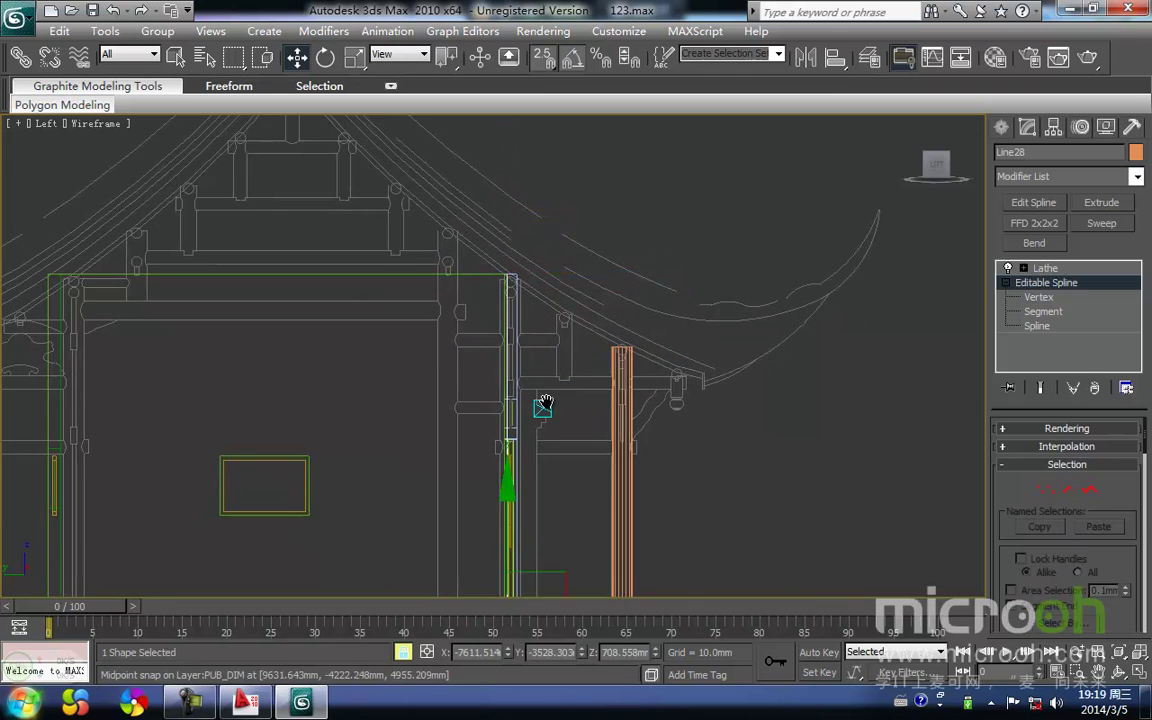
pyautogui.scroll(-2, 560, 415)
pyautogui.moveTo(626, 449); pyautogui.dragTo(626, 405, button='middle')
pyautogui.click(1045, 268)
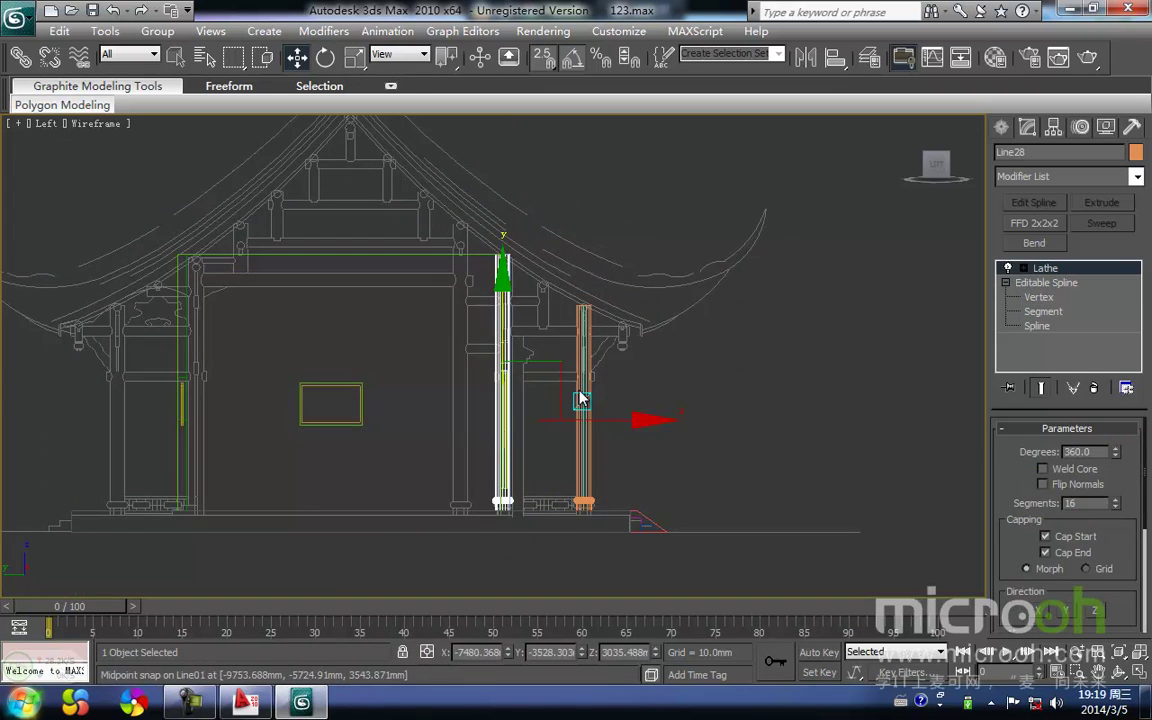
# Examine both columns against the front elevation in shaded display and against the column circles in the plan
pyautogui.rightClick(630, 387)
pyautogui.moveTo(664, 383); pyautogui.dragTo(621, 381, button='middle')
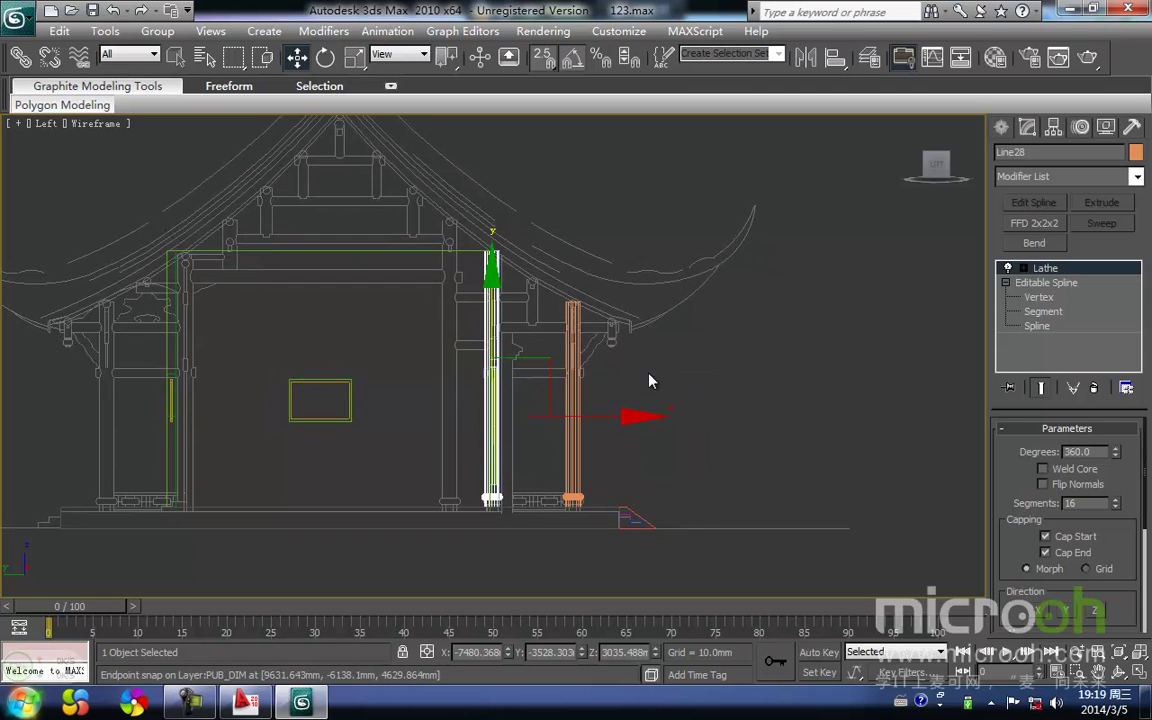
pyautogui.click(642, 400)
pyautogui.press('f')
pyautogui.scroll(8, 406, 357)
pyautogui.press('F3')
pyautogui.moveTo(413, 326); pyautogui.dragTo(373, 397, button='middle')
pyautogui.click(321, 391)
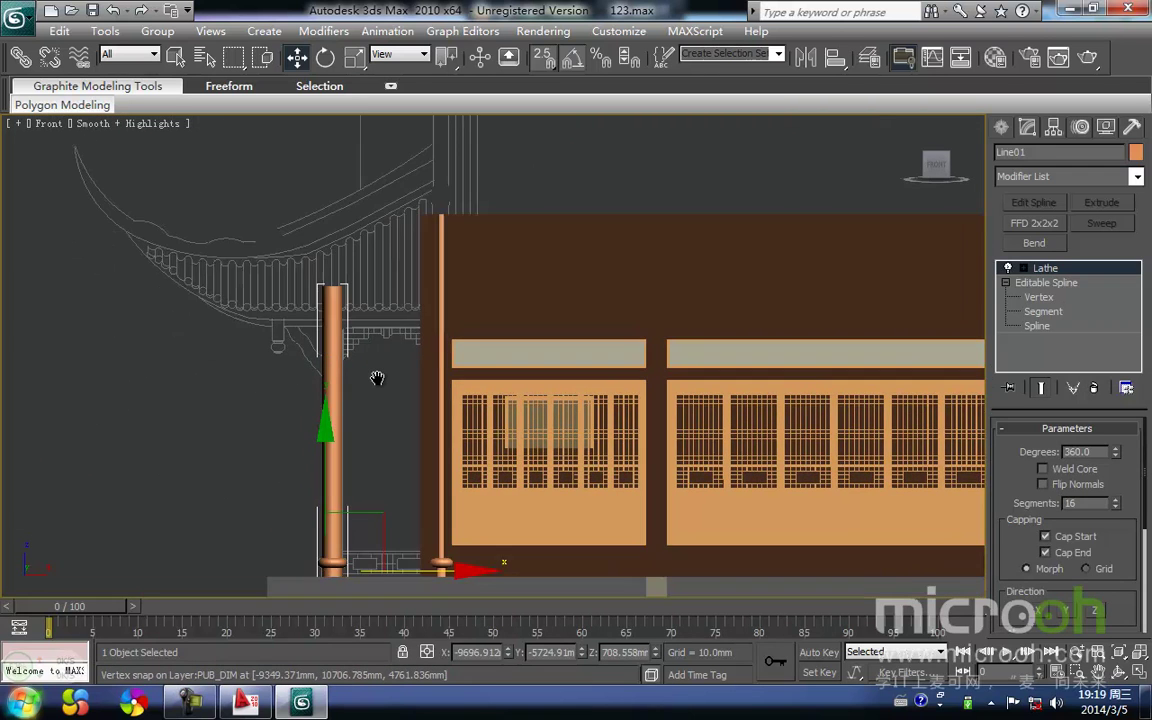
pyautogui.press('t')
pyautogui.press('z')
pyautogui.scroll(-6, 400, 380)
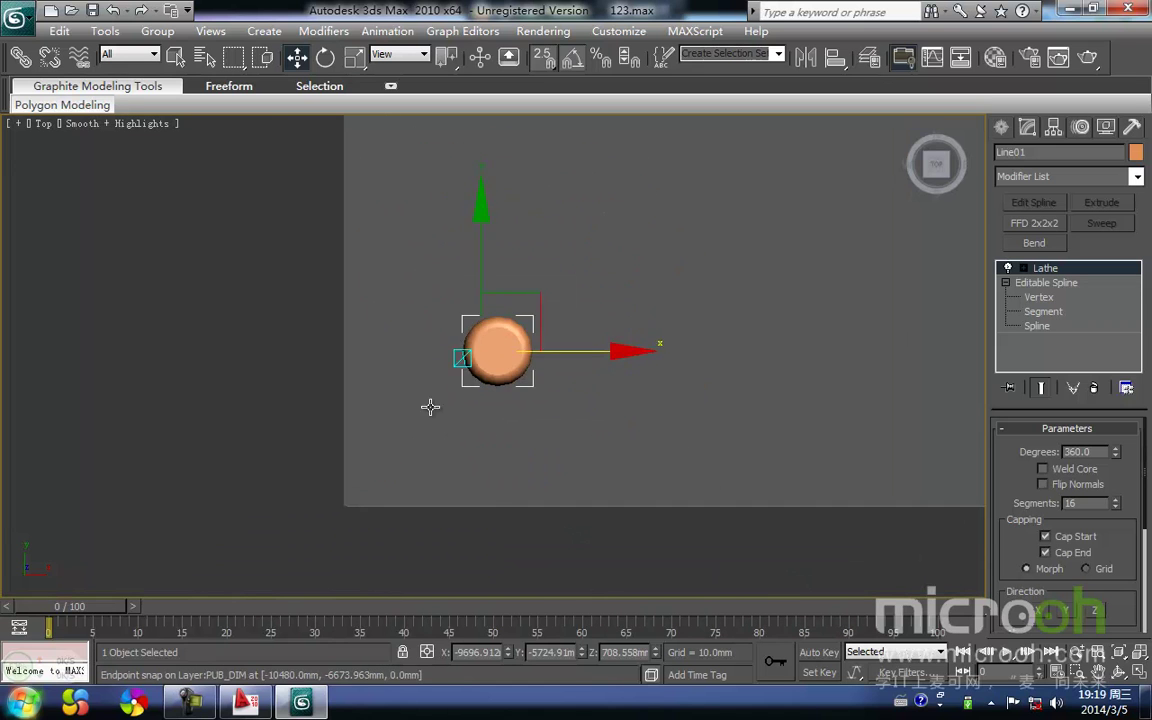
pyautogui.scroll(-4, 423, 399)
pyautogui.moveTo(530, 438); pyautogui.dragTo(504, 480, button='middle')
pyautogui.click(655, 511)
pyautogui.press('F3')
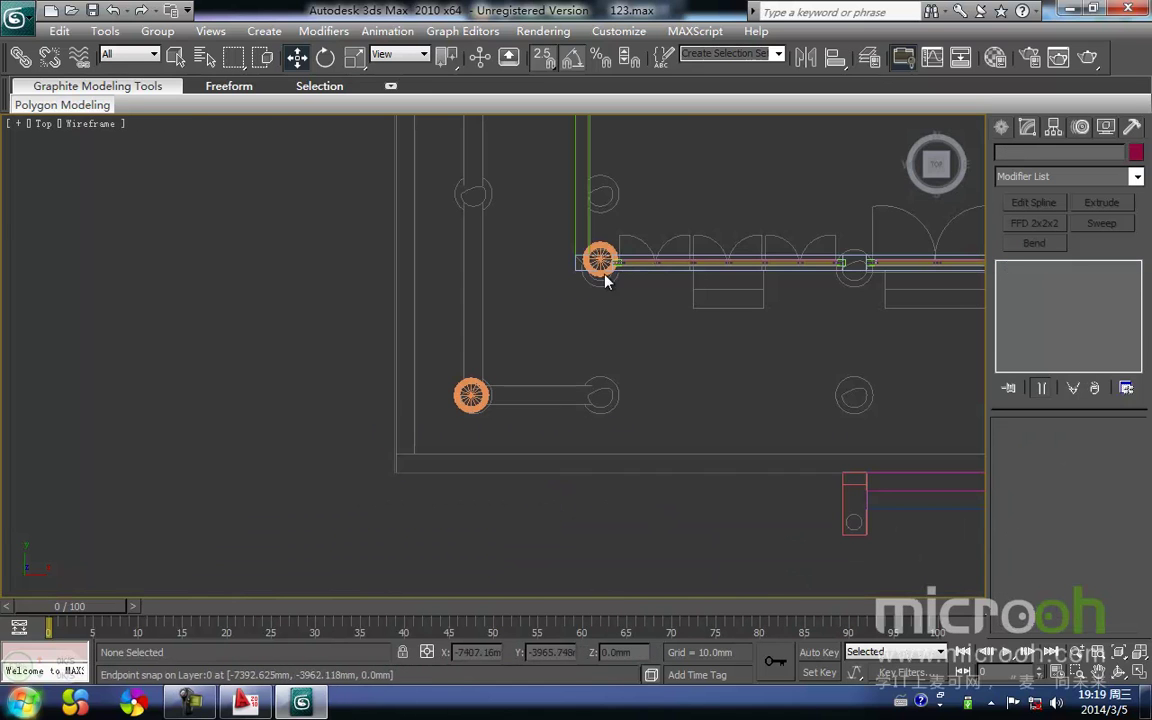
# Move the wall corner column along Y in the Top view to align with its column circle in the plan
pyautogui.click(603, 255)
pyautogui.scroll(4, 600, 263)
pyautogui.moveTo(600, 263); pyautogui.dragTo(491, 445, button='middle')
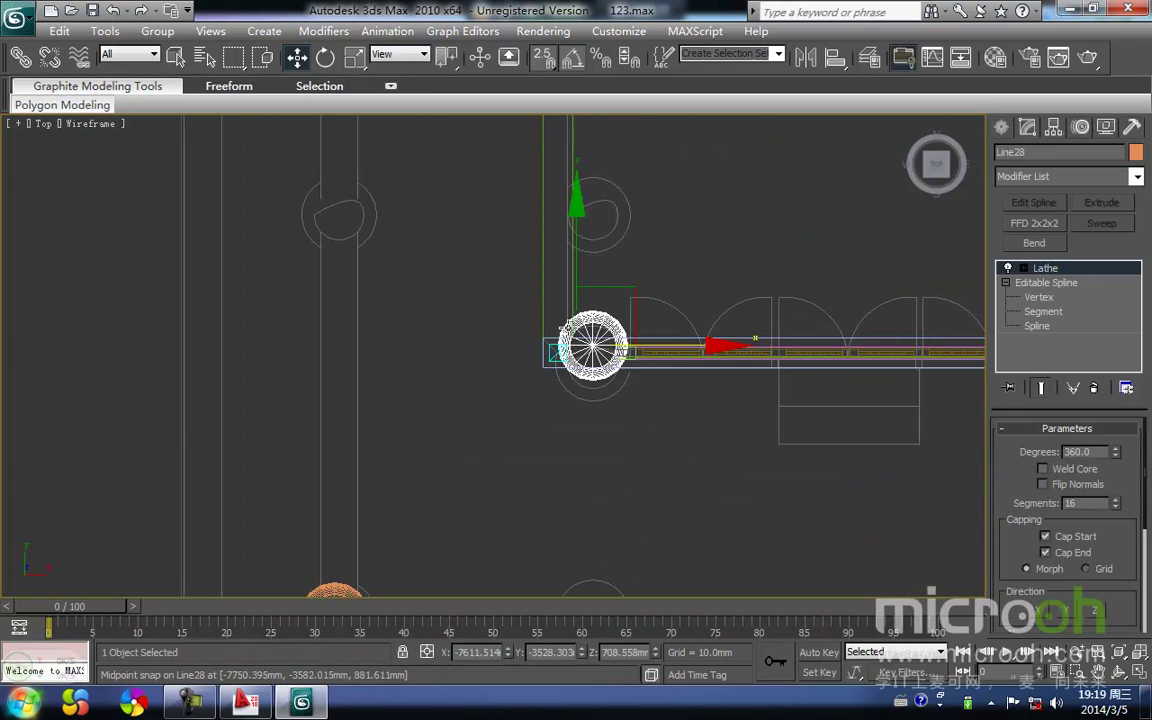
pyautogui.moveTo(576, 269); pyautogui.dragTo(592, 401)
pyautogui.moveTo(617, 419); pyautogui.dragTo(518, 344, button='middle')
# Show the model in a shaded 3D view and name an unused material slot 柱子
pyautogui.press('f')
pyautogui.press('F3')
pyautogui.scroll(-2, 517, 342)
pyautogui.keyDown('alt'); pyautogui.moveTo(505, 462); pyautogui.dragTo(481, 491, button='middle'); pyautogui.keyUp('alt')
pyautogui.press('m')
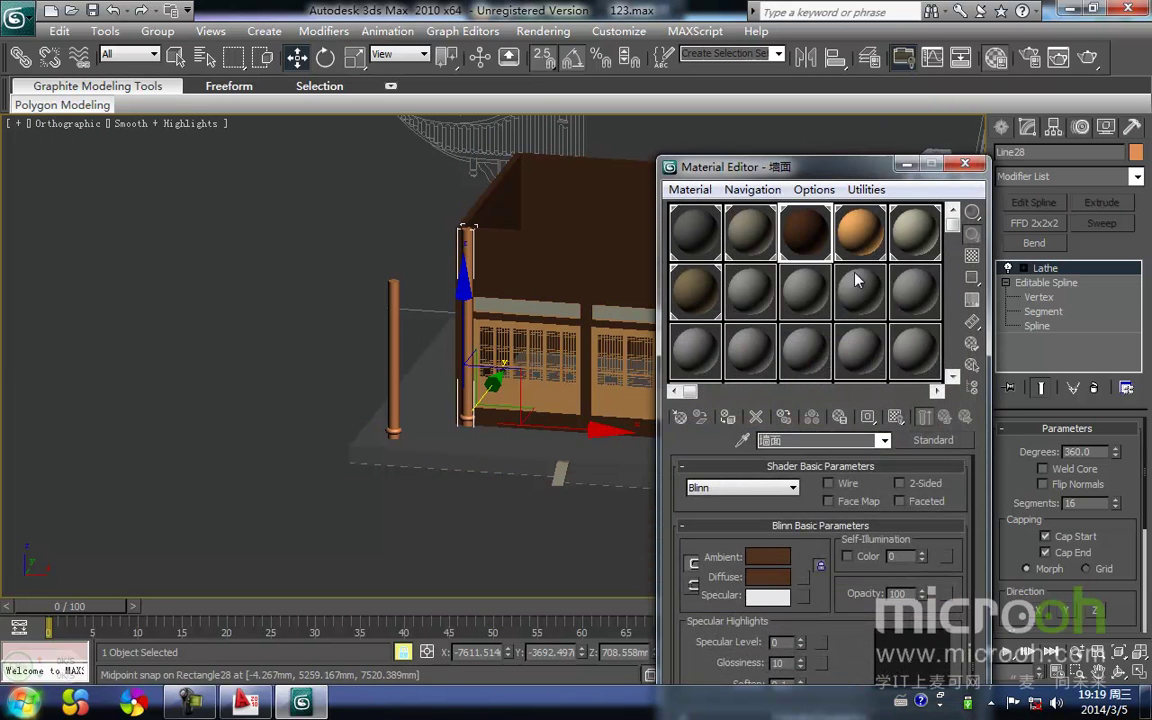
pyautogui.click(753, 303)
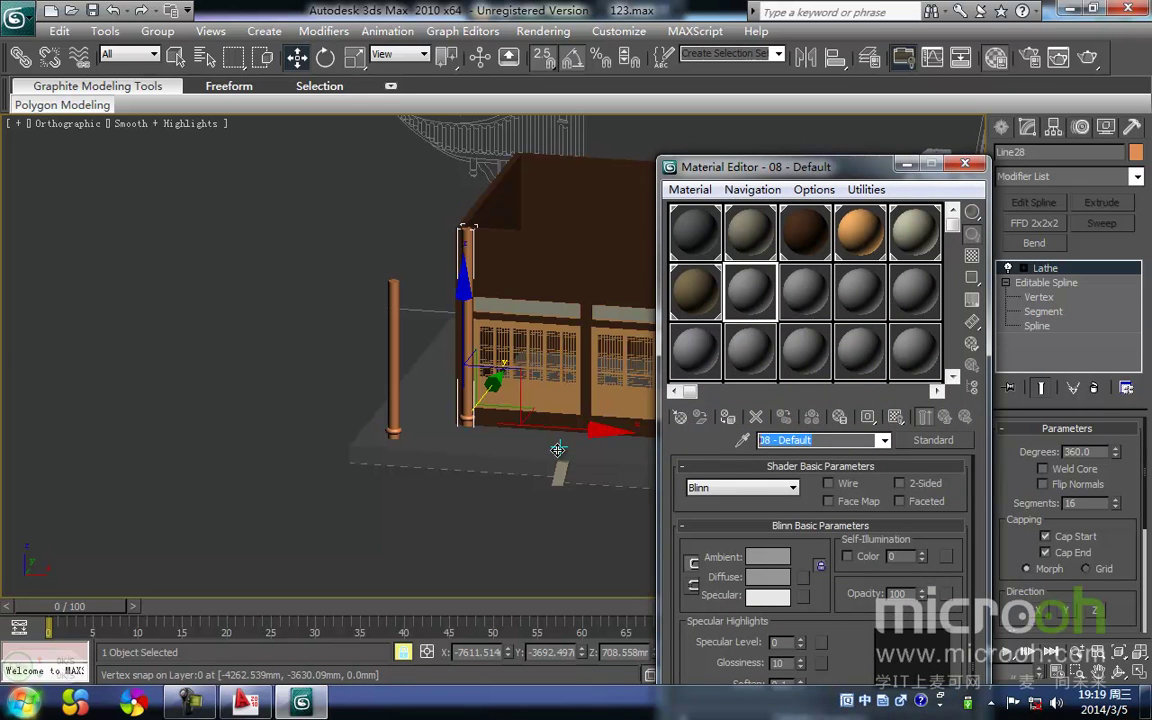
pyautogui.write('zhuzi')
pyautogui.press('space')
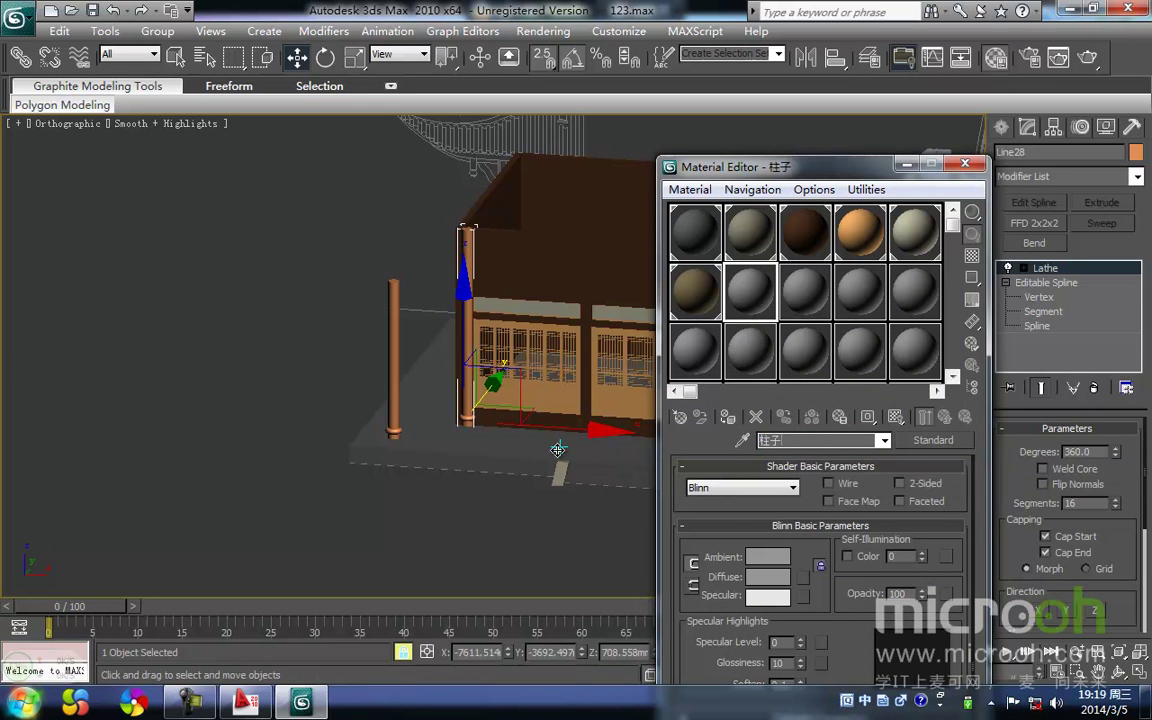
# Set the 柱子 material's ambient and diffuse colour to dark brown (62, 38, 25) and assign it to the wall corner column
pyautogui.click(772, 566)
pyautogui.moveTo(445, 152)
pyautogui.mouseDown()
pyautogui.moveTo(353, 165)
pyautogui.moveTo(370, 232)
pyautogui.mouseUp()
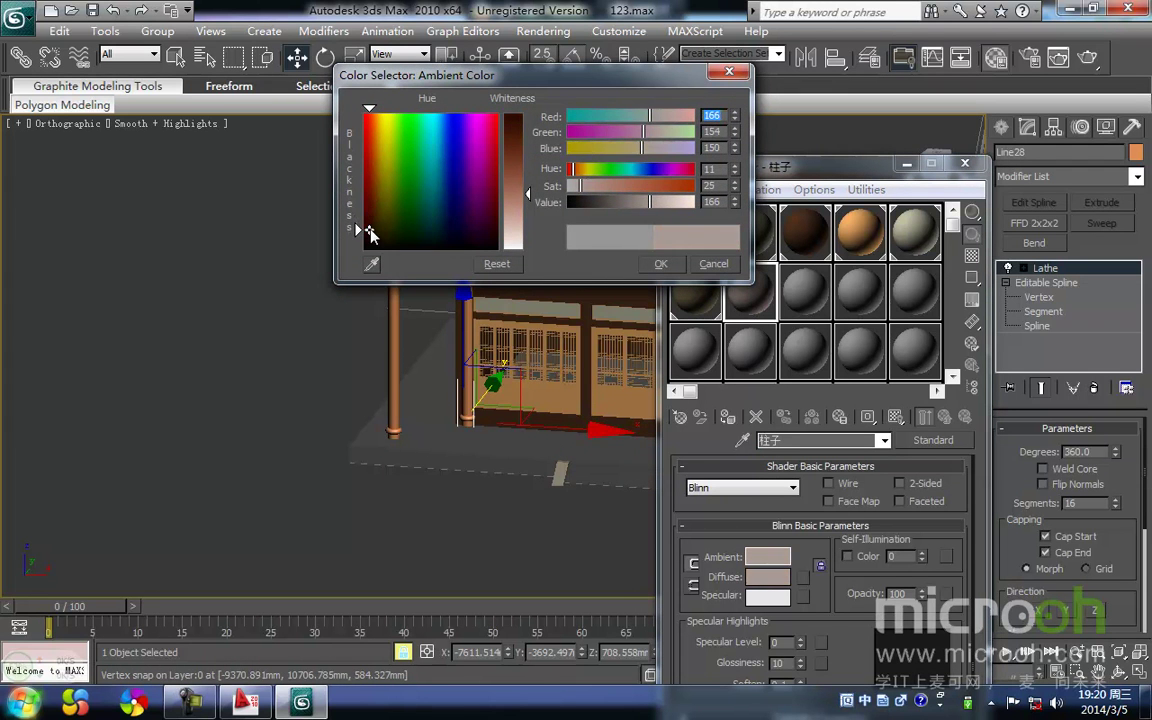
pyautogui.moveTo(528, 192); pyautogui.dragTo(530, 130)
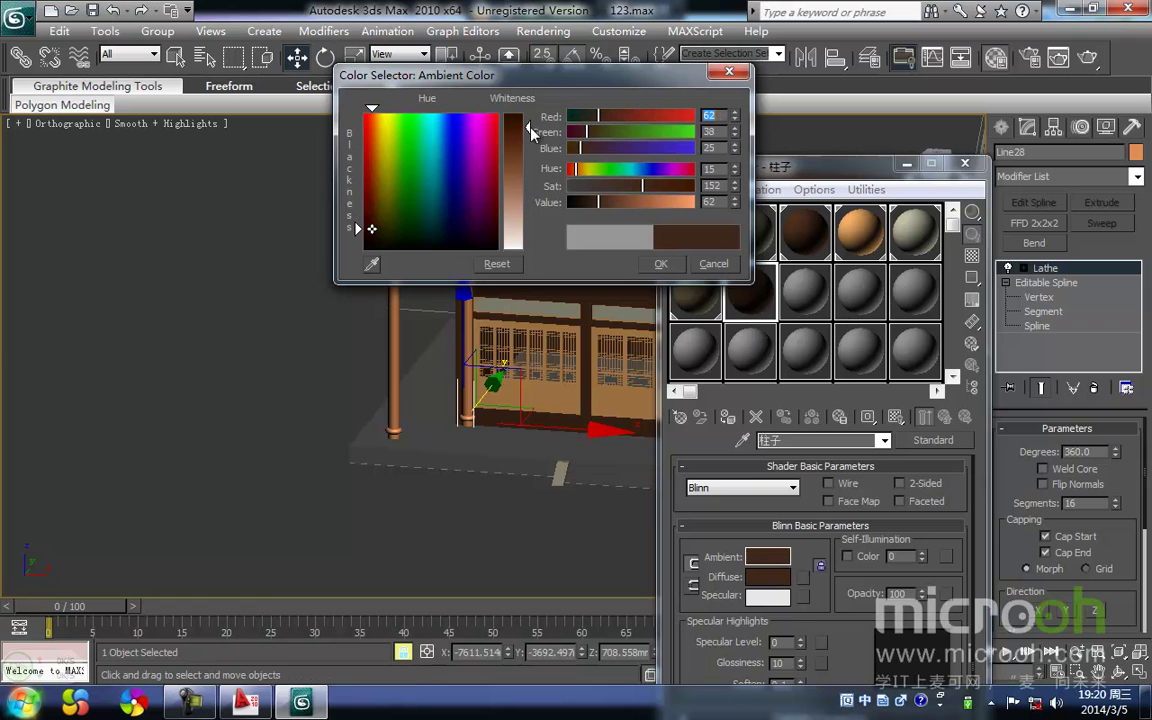
pyautogui.click(662, 265)
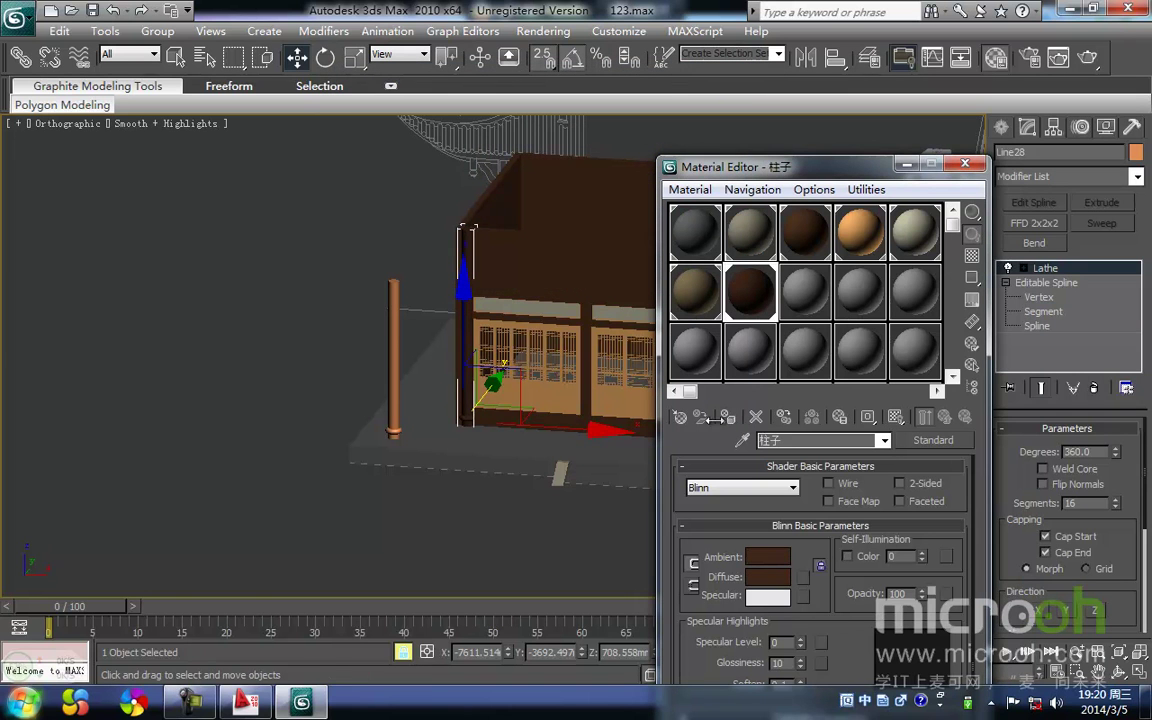
pyautogui.click(433, 561)
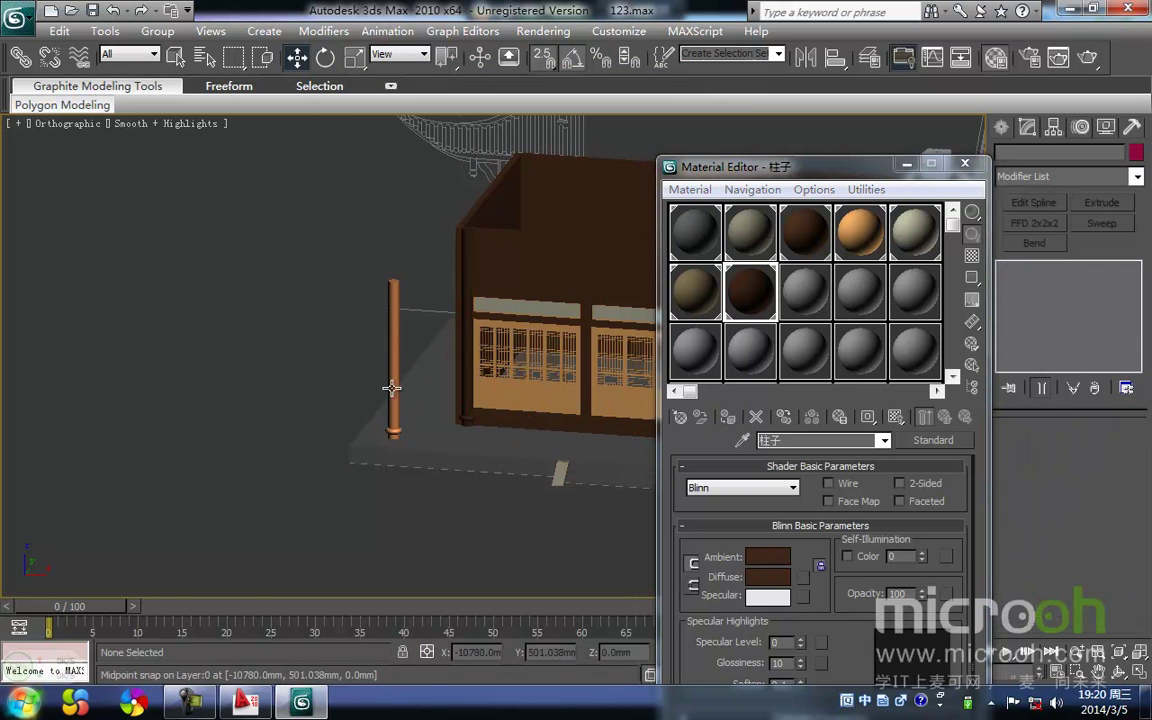
# Change the 柱子 material's ambient and diffuse colour to orange (213, 100, 25)
pyautogui.click(771, 553)
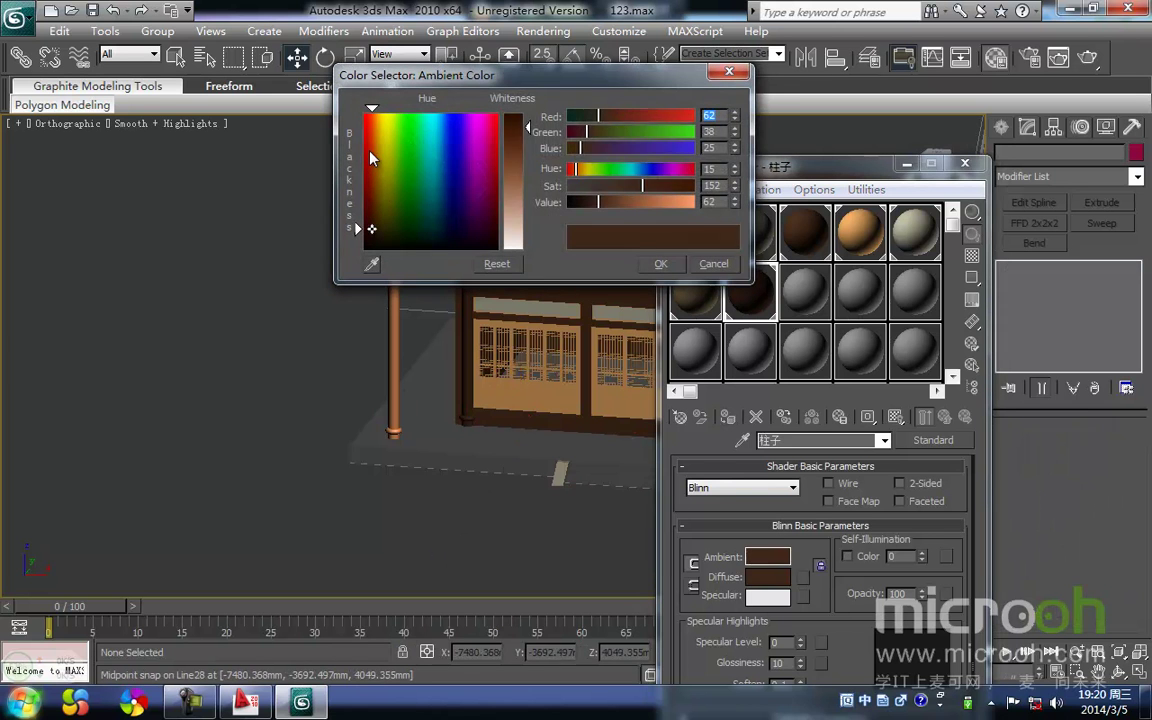
pyautogui.click(378, 150)
pyautogui.click(372, 139)
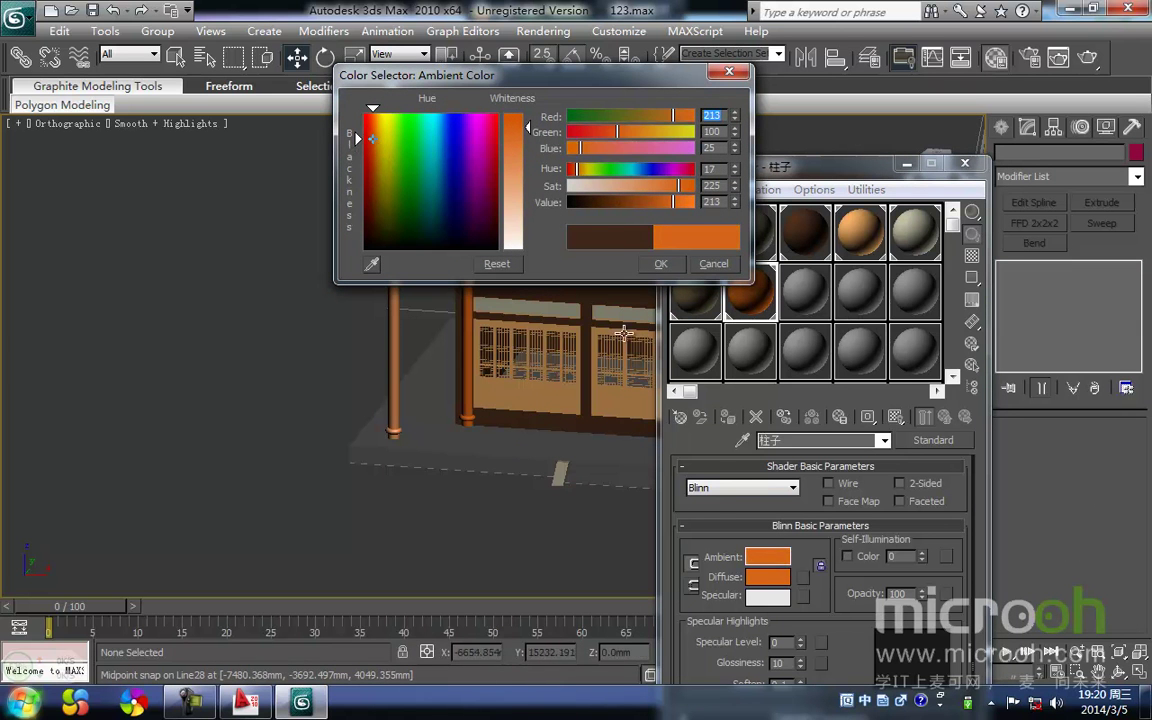
pyautogui.click(662, 264)
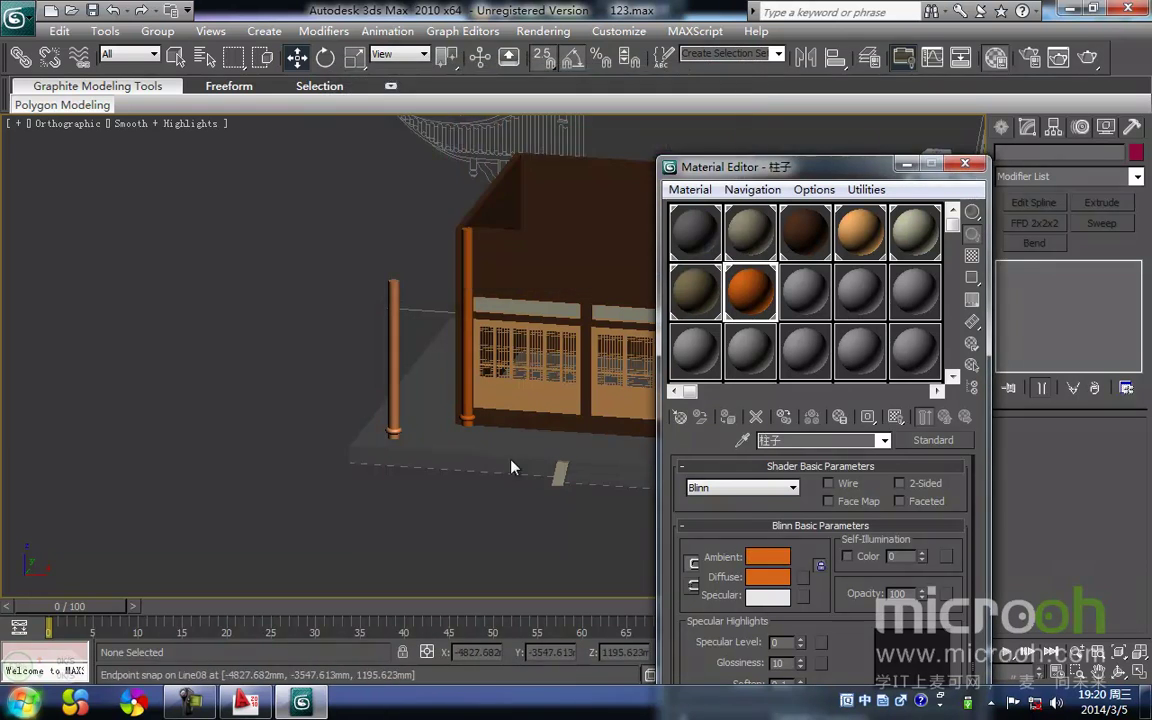
# Assign the 柱子 material to the outer veranda corner column and minimize the Material Editor
pyautogui.click(392, 315)
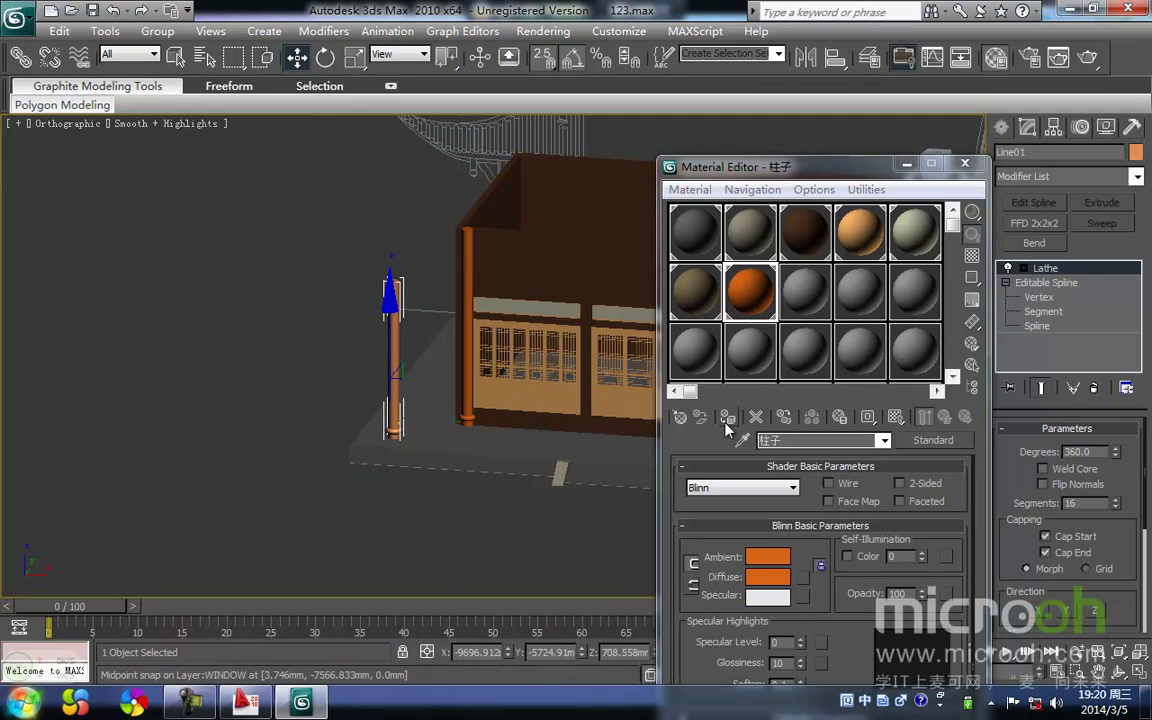
pyautogui.click(437, 545)
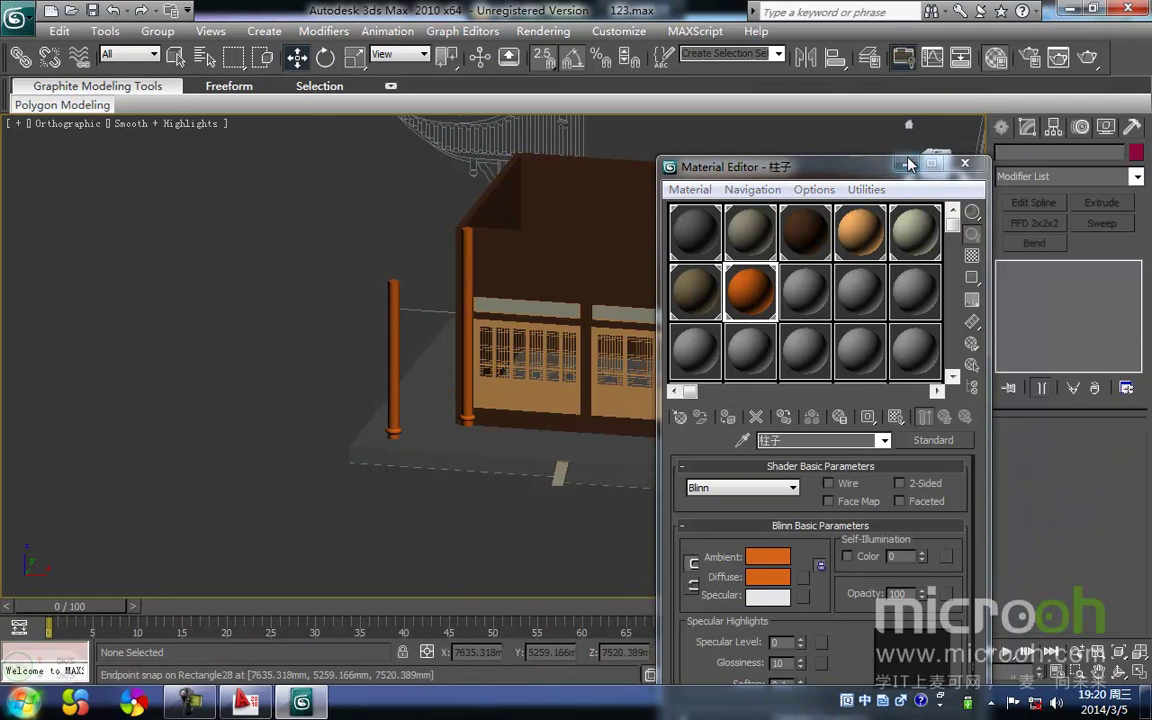
pyautogui.click(907, 164)
# In wireframe Top view, copy the veranda corner column along X to the next front column circle in the plan
pyautogui.moveTo(466, 370); pyautogui.dragTo(409, 356, button='middle')
pyautogui.press('f')
pyautogui.press('z')
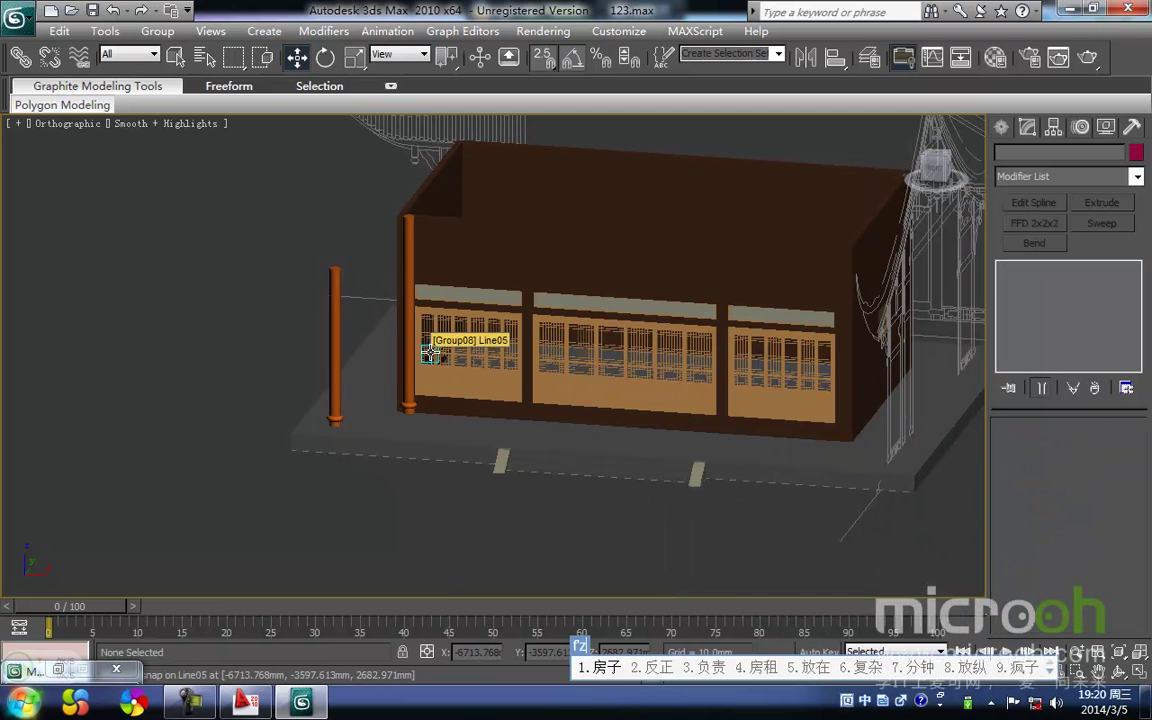
pyautogui.hotkey('ctrl', 'space')
pyautogui.moveTo(264, 318); pyautogui.dragTo(298, 376, button='middle')
pyautogui.press('F3')
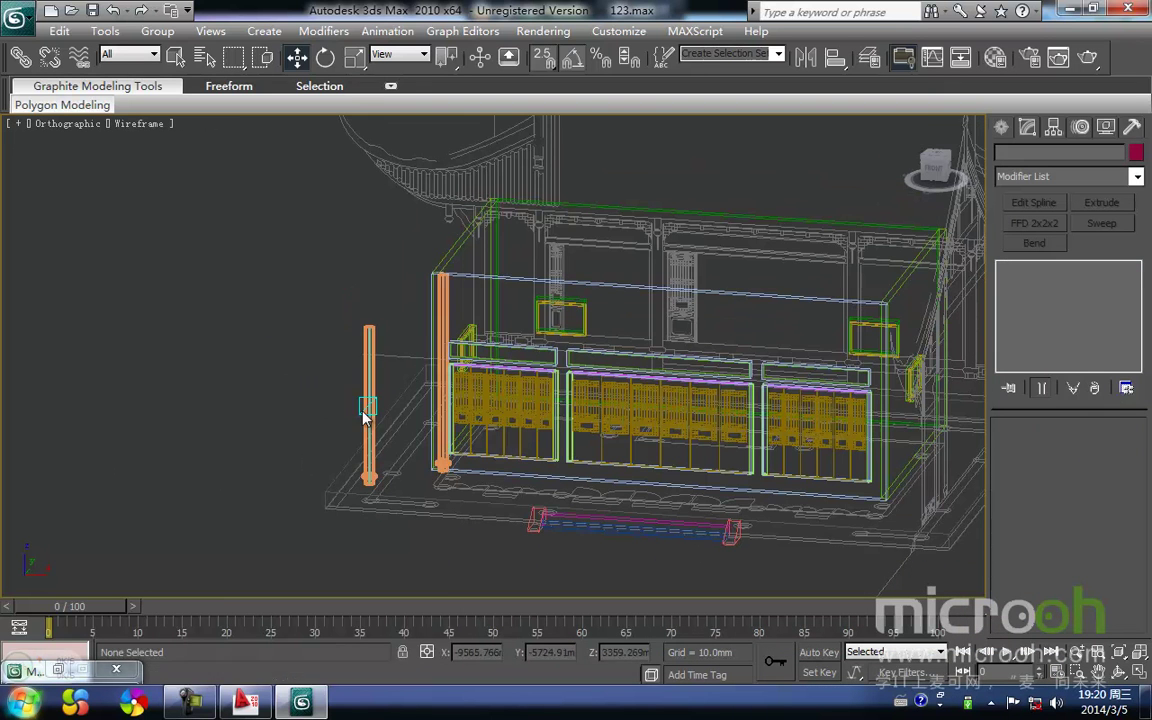
pyautogui.click(367, 408)
pyautogui.press('f')
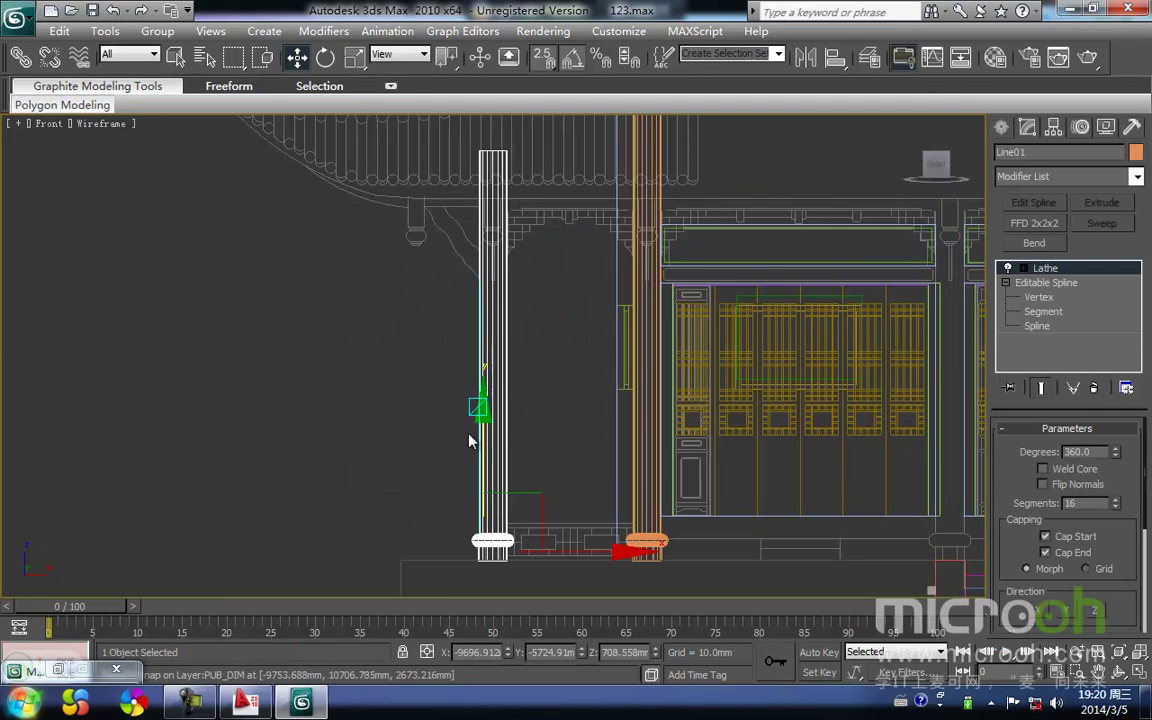
pyautogui.moveTo(570, 466); pyautogui.dragTo(465, 463, button='middle')
pyautogui.press('t')
pyautogui.press('z')
pyautogui.scroll(-5, 565, 481)
pyautogui.moveTo(591, 470); pyautogui.dragTo(468, 458, button='middle')
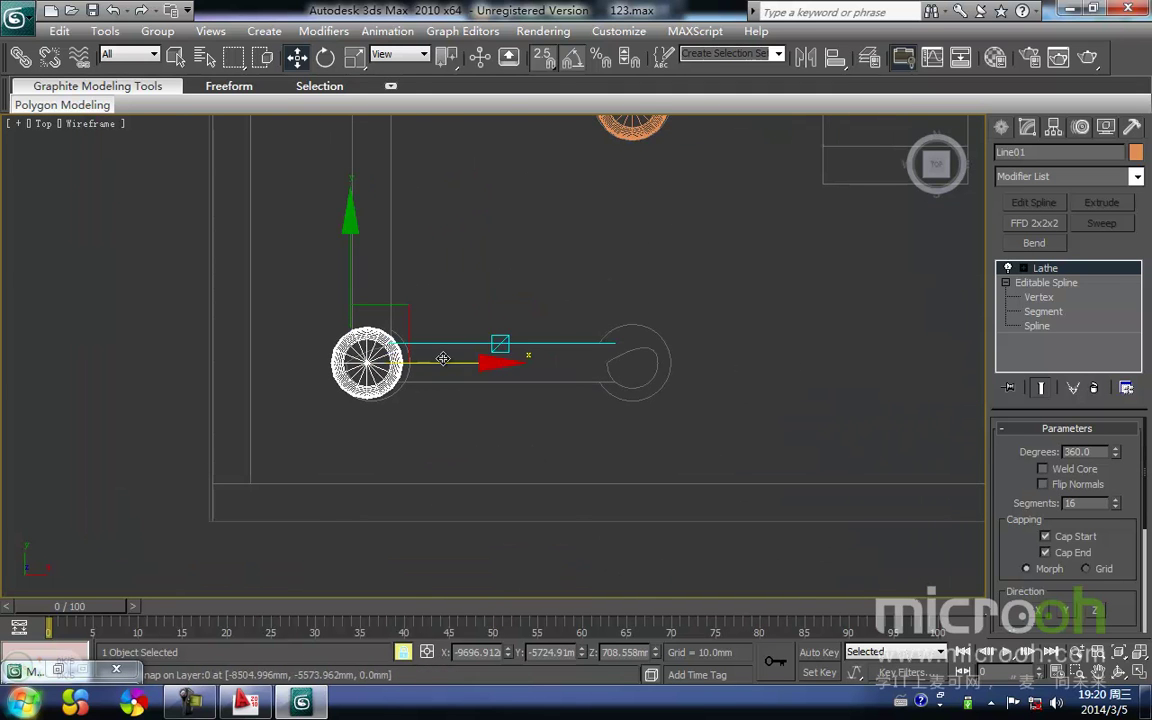
pyautogui.moveTo(442, 363)
pyautogui.keyDown('shift'); pyautogui.mouseDown()
pyautogui.moveTo(651, 404)
pyautogui.moveTo(634, 405)
pyautogui.mouseUp(); pyautogui.keyUp('shift')
pyautogui.press('Return')
pyautogui.press('f')
pyautogui.scroll(2, 522, 179)
pyautogui.moveTo(522, 179); pyautogui.dragTo(519, 379, button='middle')
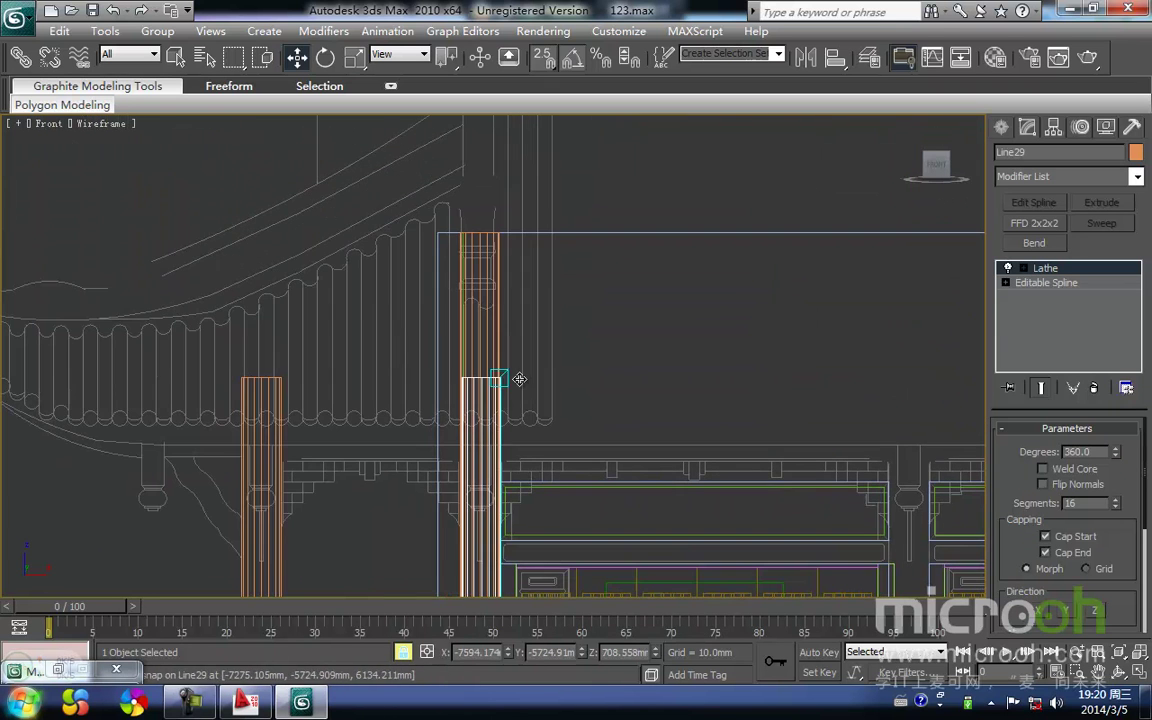
# In Front view, align the copied veranda column with the wall corner column and copy it to the next front column position
pyautogui.moveTo(504, 375); pyautogui.dragTo(500, 232)
pyautogui.scroll(-2, 483, 378)
pyautogui.moveTo(489, 359); pyautogui.dragTo(427, 267, button='middle')
pyautogui.scroll(-2, 430, 284)
pyautogui.scroll(2, 486, 314)
pyautogui.moveTo(472, 327); pyautogui.dragTo(463, 314, button='middle')
pyautogui.moveTo(330, 262)
pyautogui.keyDown('shift'); pyautogui.mouseDown()
pyautogui.moveTo(702, 321)
pyautogui.moveTo(625, 319)
pyautogui.moveTo(633, 329)
pyautogui.mouseUp(); pyautogui.keyUp('shift')
pyautogui.press('Return')
# Copy the front veranda column to the far side of the central door bay and again to the far wall corner
pyautogui.moveTo(731, 336); pyautogui.dragTo(426, 328, button='middle')
pyautogui.moveTo(306, 252)
pyautogui.keyDown('shift'); pyautogui.mouseDown()
pyautogui.moveTo(476, 239)
pyautogui.moveTo(874, 303)
pyautogui.moveTo(827, 320)
pyautogui.mouseUp(); pyautogui.keyUp('shift')
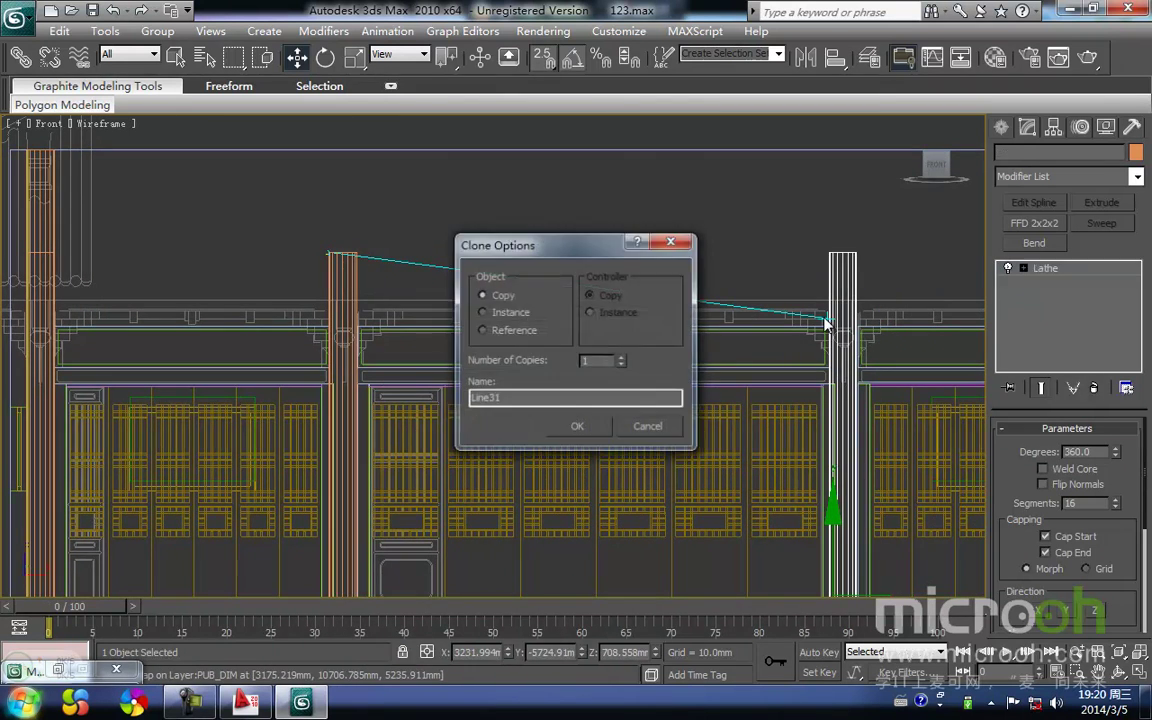
pyautogui.press('Return')
pyautogui.scroll(-5, 520, 312)
pyautogui.moveTo(517, 304)
pyautogui.keyDown('shift'); pyautogui.mouseDown()
pyautogui.moveTo(676, 324)
pyautogui.moveTo(720, 378)
pyautogui.moveTo(711, 499)
pyautogui.moveTo(653, 483)
pyautogui.mouseUp(); pyautogui.keyUp('shift')
pyautogui.press('Return')
# Snap the base of the far-end veranda column horizontally onto its column outline in the elevation
pyautogui.scroll(4, 710, 505)
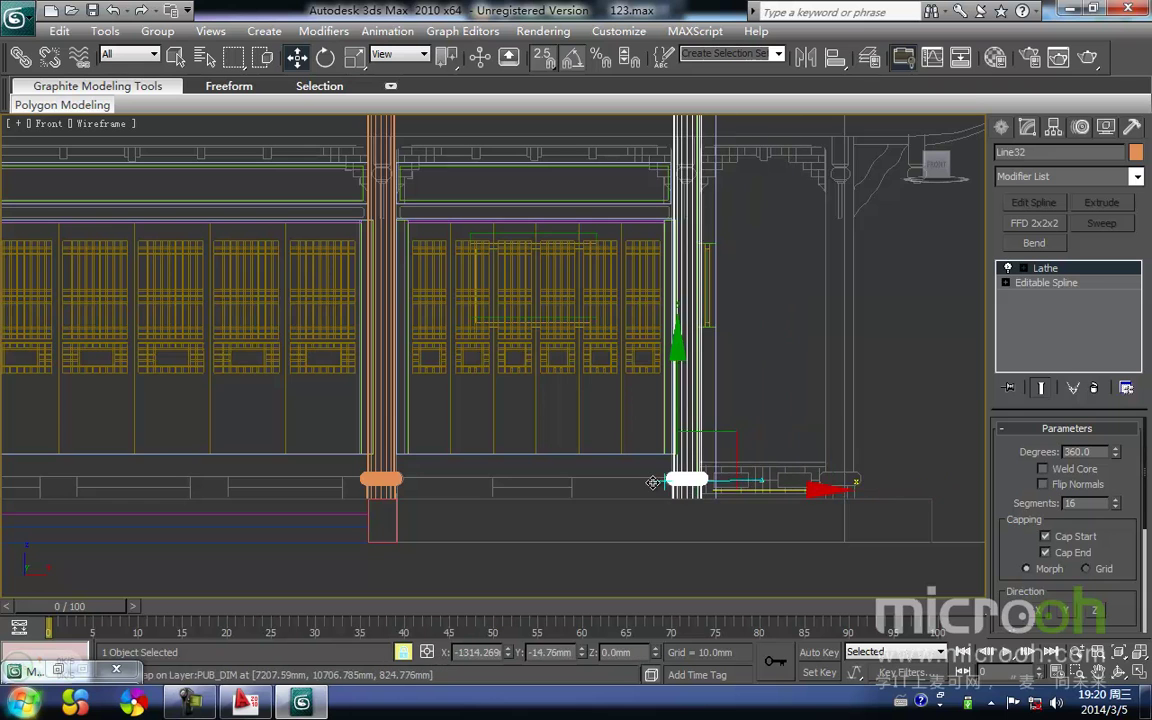
pyautogui.scroll(3, 640, 432)
pyautogui.moveTo(634, 424); pyautogui.dragTo(450, 229, button='middle')
pyautogui.scroll(3, 460, 240)
pyautogui.moveTo(683, 410); pyautogui.dragTo(547, 390, button='middle')
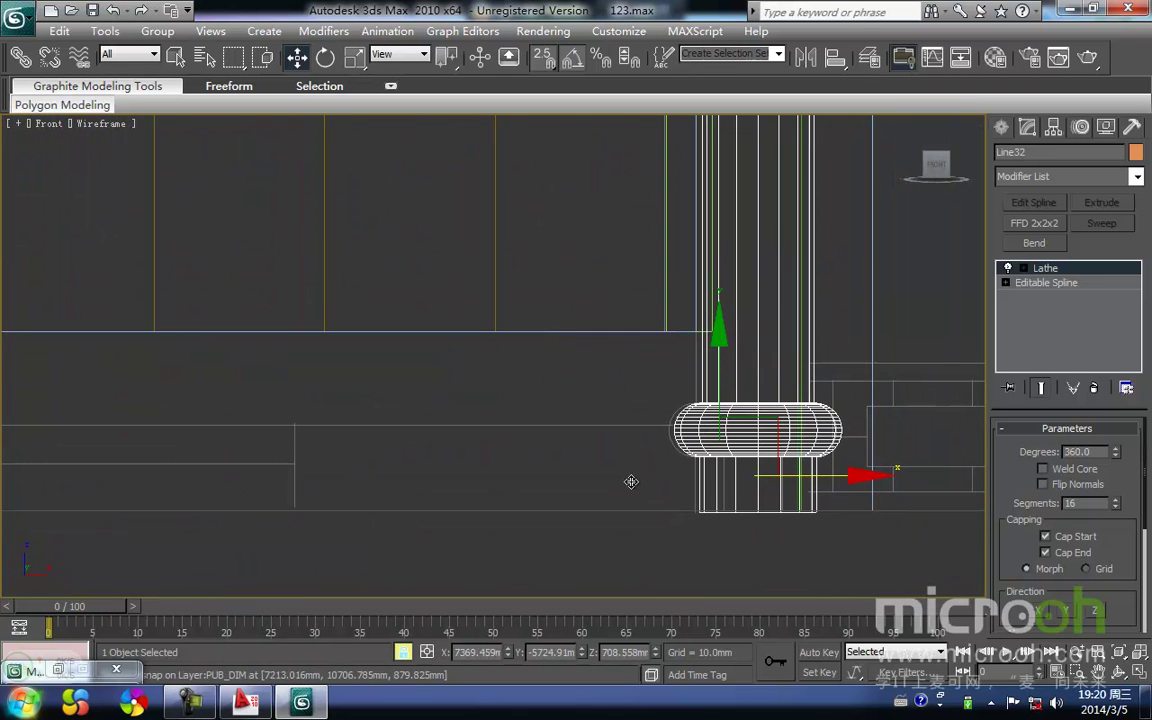
pyautogui.moveTo(697, 517); pyautogui.dragTo(689, 517)
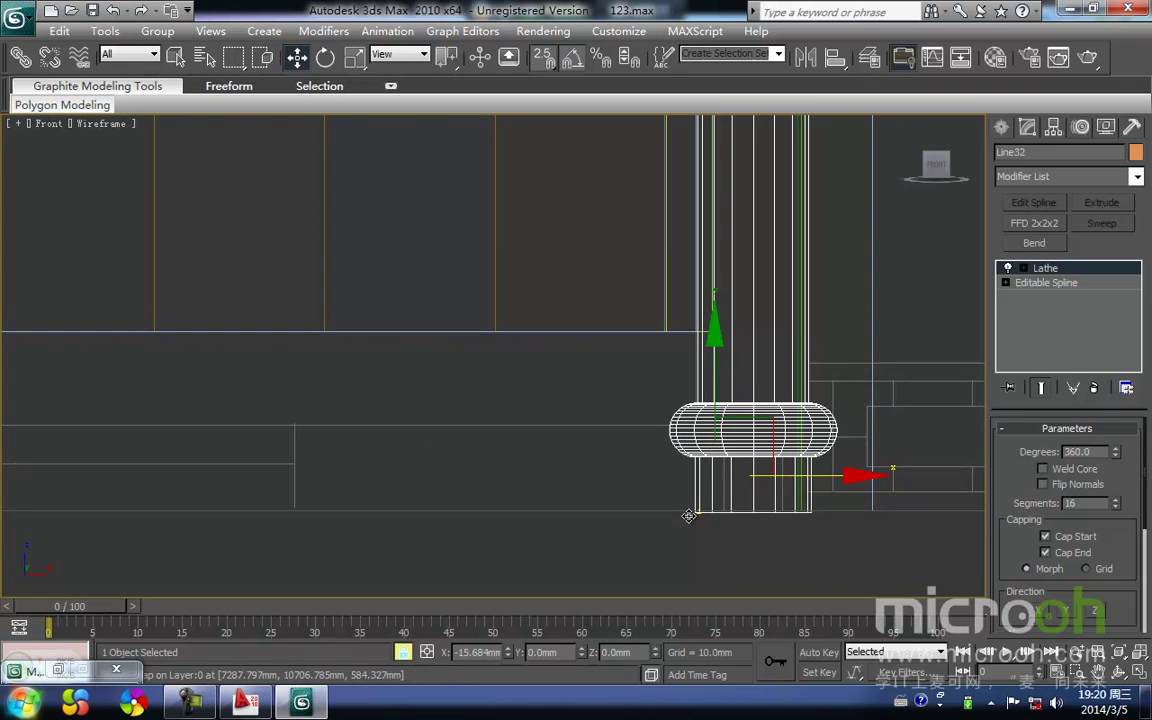
# Select the veranda column beside the central bay and shift it horizontally onto its outline in the elevation
pyautogui.moveTo(546, 449); pyautogui.dragTo(756, 432, button='middle')
pyautogui.scroll(-4, 270, 435)
pyautogui.moveTo(270, 435); pyautogui.dragTo(445, 383, button='middle')
pyautogui.scroll(4, 298, 388)
pyautogui.moveTo(298, 388); pyautogui.dragTo(444, 356, button='middle')
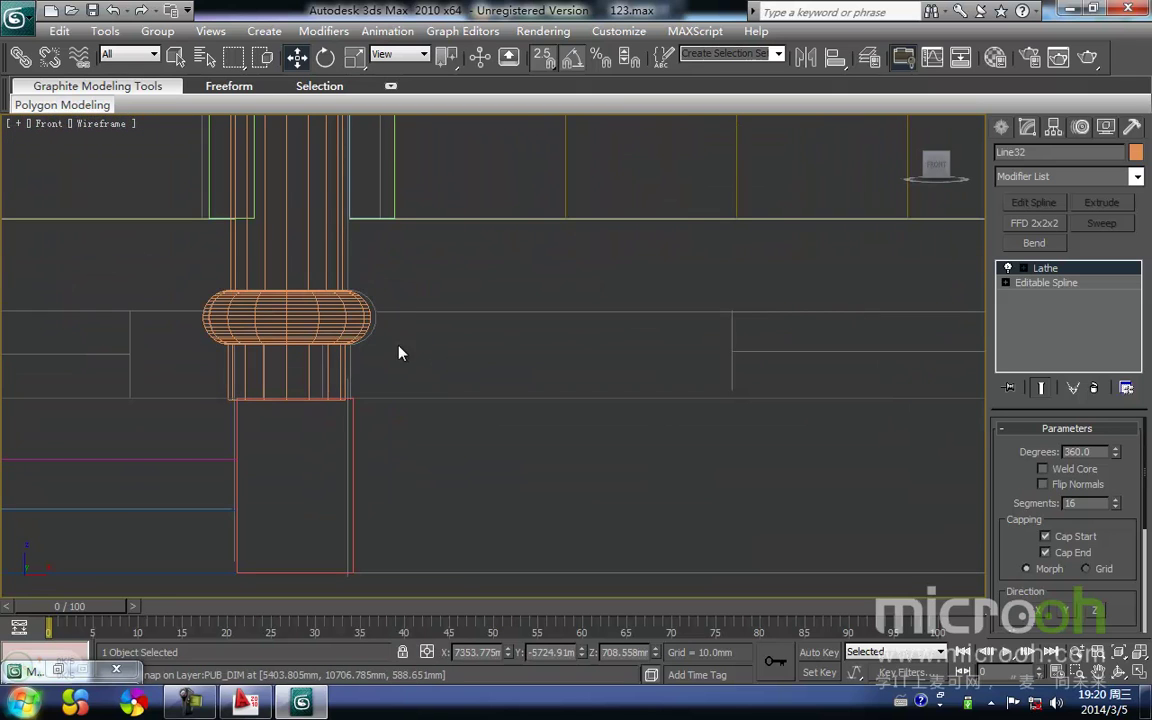
pyautogui.click(372, 318)
pyautogui.press('space')
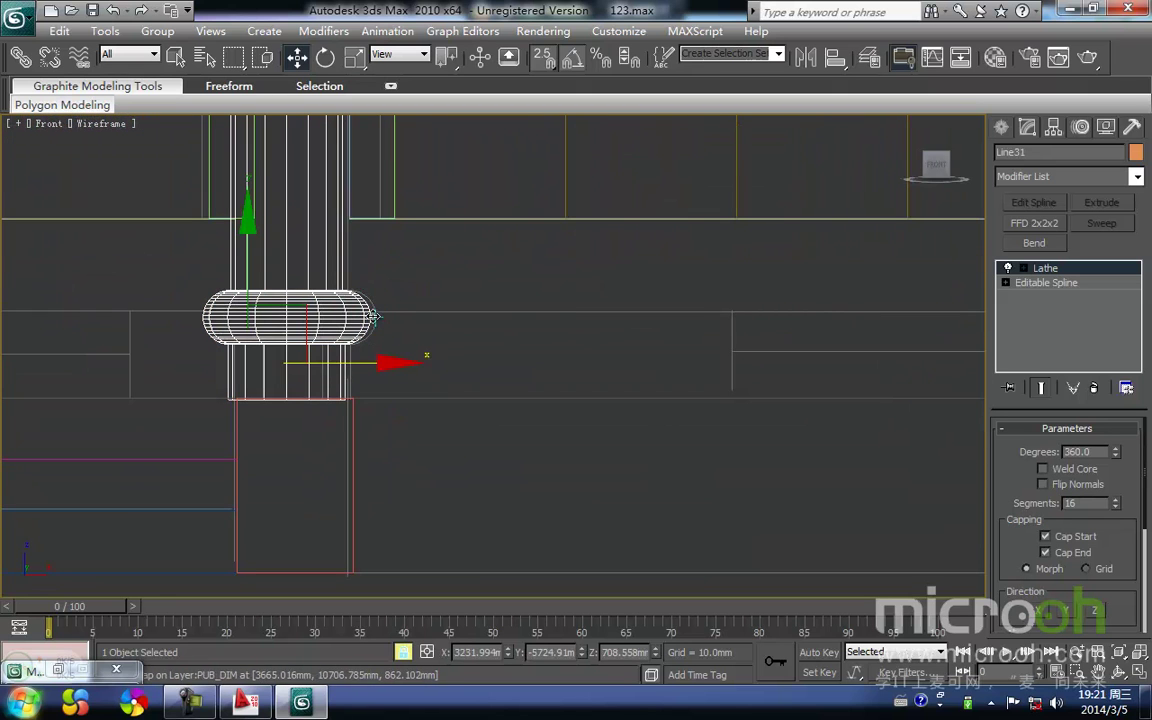
pyautogui.moveTo(369, 318); pyautogui.dragTo(377, 319)
# Select the tall wall corner column and copy it in wireframe Front view to the near side of the central door bay
pyautogui.click(409, 342)
pyautogui.scroll(-2, 411, 334)
pyautogui.press('F3')
pyautogui.scroll(-3, 404, 339)
pyautogui.keyDown('alt'); pyautogui.moveTo(450, 447); pyautogui.dragTo(530, 417, button='middle'); pyautogui.keyUp('alt')
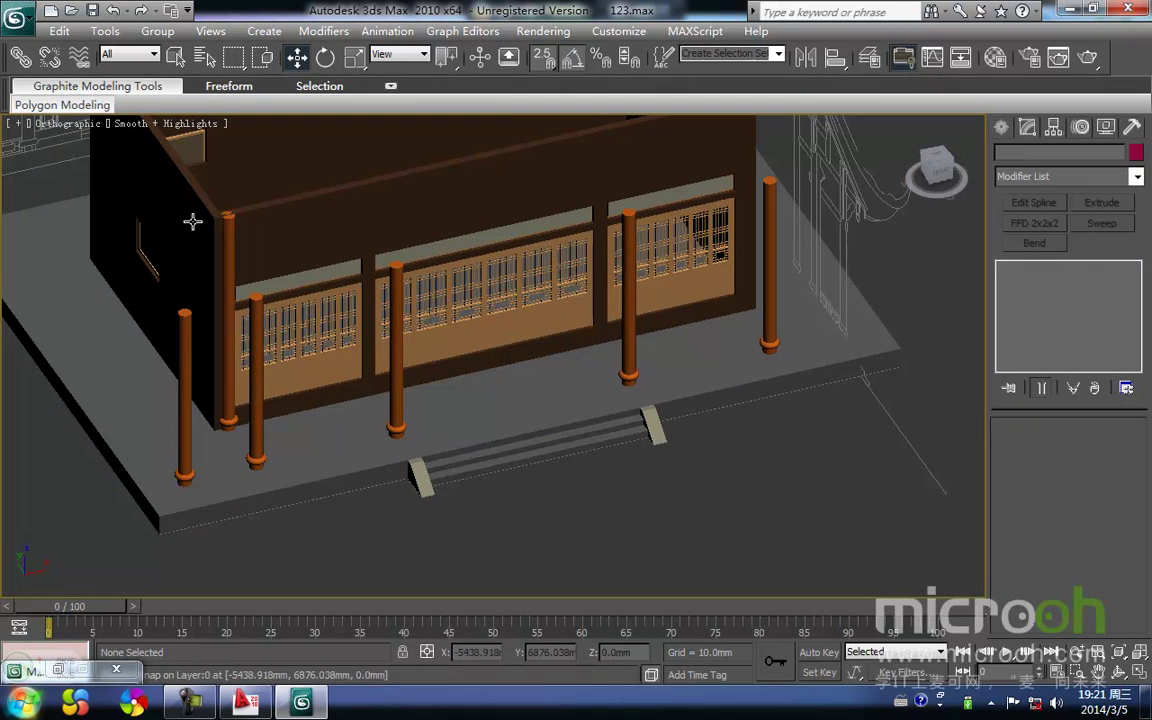
pyautogui.click(230, 239)
pyautogui.press('f')
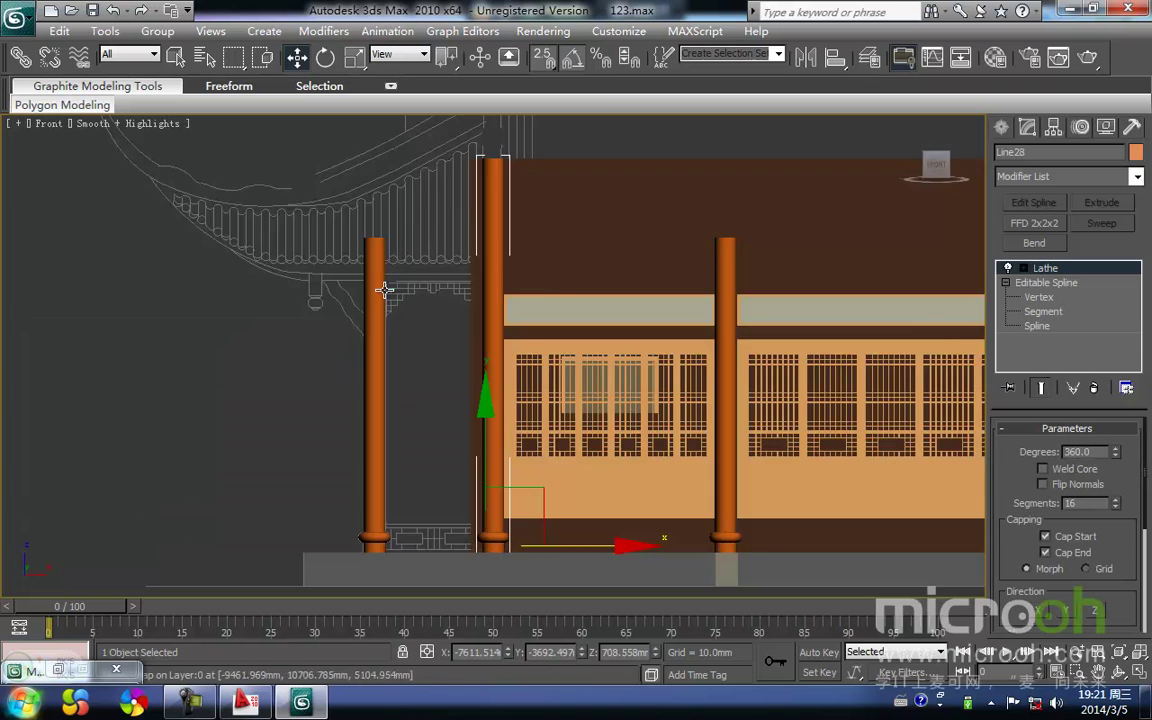
pyautogui.scroll(-2, 368, 293)
pyautogui.moveTo(443, 266); pyautogui.dragTo(410, 279, button='middle')
pyautogui.press('F3')
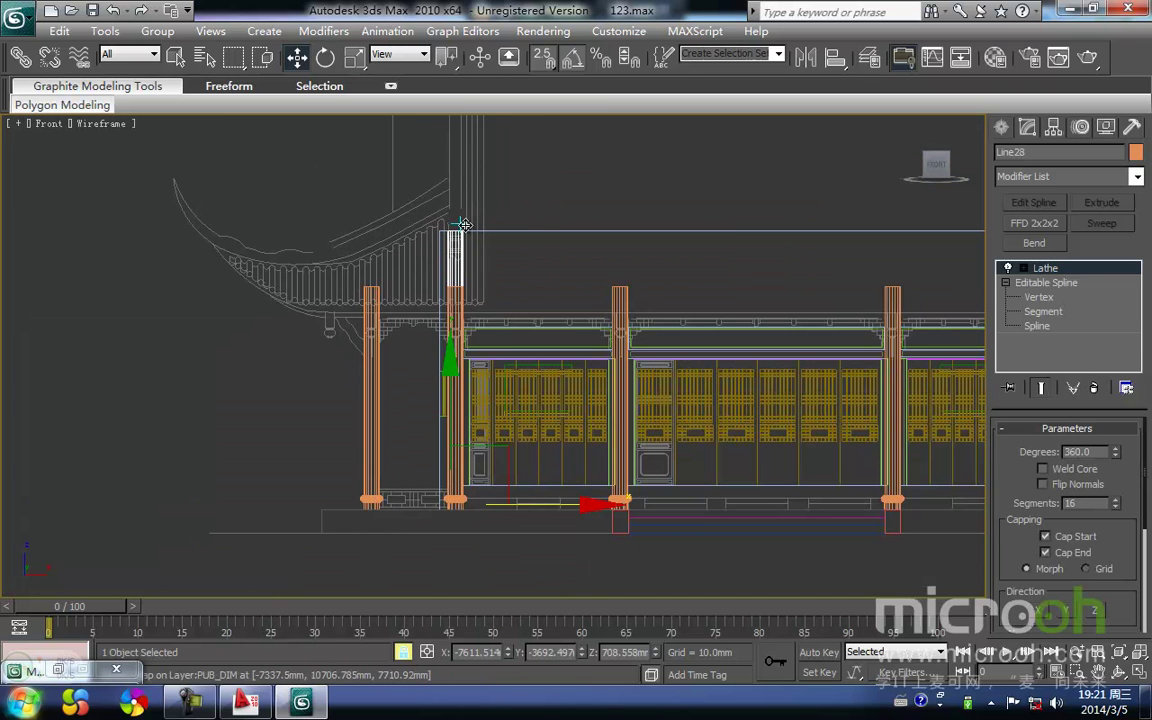
pyautogui.moveTo(466, 229)
pyautogui.keyDown('shift'); pyautogui.mouseDown()
pyautogui.moveTo(630, 273)
pyautogui.moveTo(627, 286)
pyautogui.mouseUp(); pyautogui.keyUp('shift')
pyautogui.press('Return')
# Align the copied tall wall column horizontally with the veranda column in front of it
pyautogui.moveTo(566, 301); pyautogui.dragTo(424, 350, button='middle')
pyautogui.scroll(6, 424, 350)
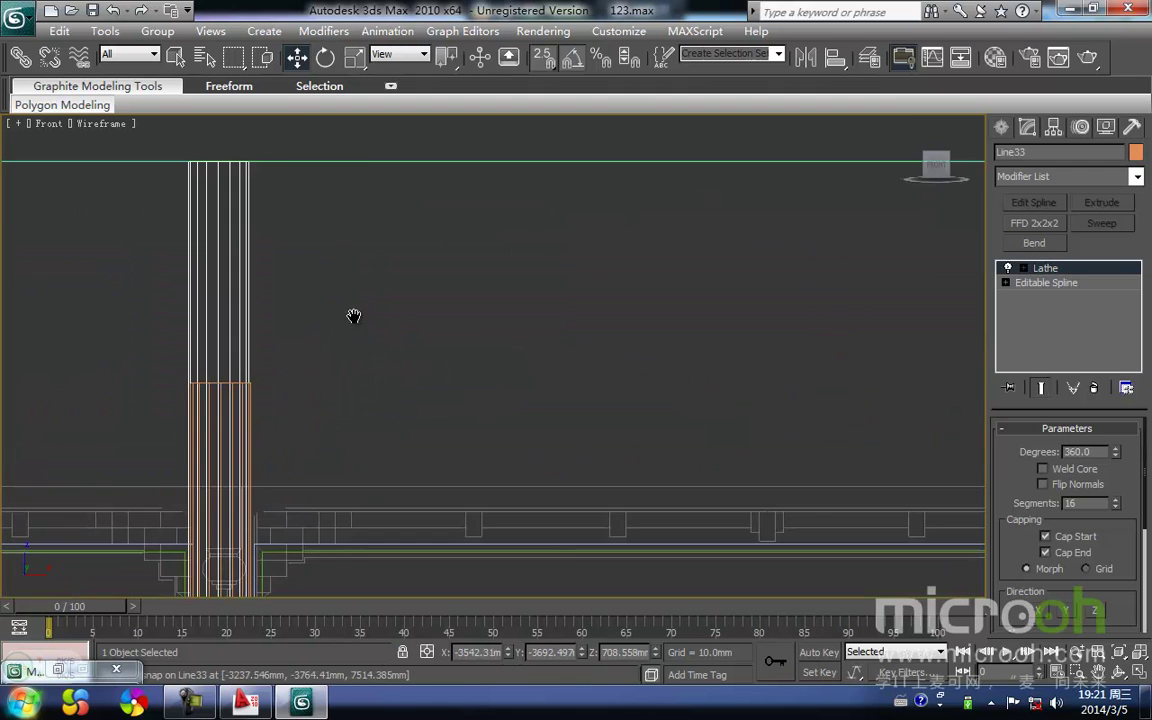
pyautogui.moveTo(295, 198); pyautogui.dragTo(403, 232, button='middle')
pyautogui.press('space')
pyautogui.moveTo(360, 193); pyautogui.dragTo(360, 418)
# Copy the tall wall column along X to the far side of the central door bay
pyautogui.scroll(-2, 443, 374)
pyautogui.moveTo(459, 362); pyautogui.dragTo(309, 365, button='middle')
pyautogui.scroll(-2, 309, 365)
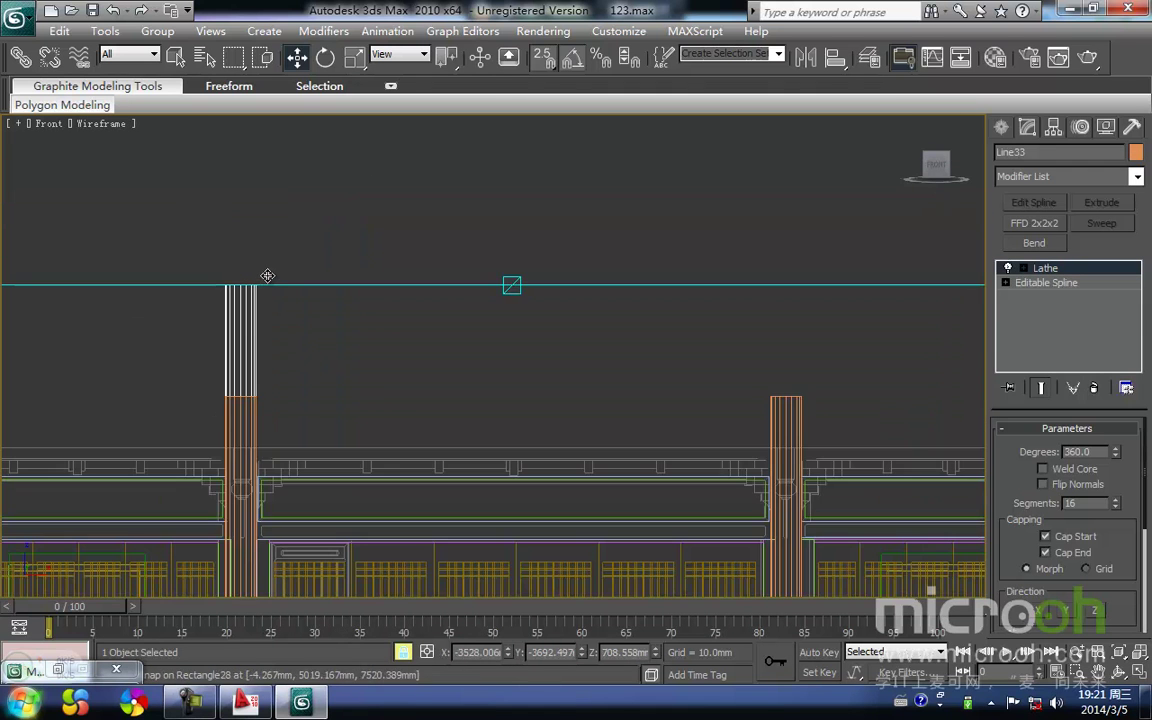
pyautogui.scroll(-2, 259, 272)
pyautogui.keyDown('shift'); pyautogui.moveTo(370, 345); pyautogui.dragTo(641, 362); pyautogui.keyUp('shift')
pyautogui.press('Return')
# Snap the tall column copy at the far side of the central bay in line with its veranda column
pyautogui.moveTo(653, 380); pyautogui.dragTo(476, 386, button='middle')
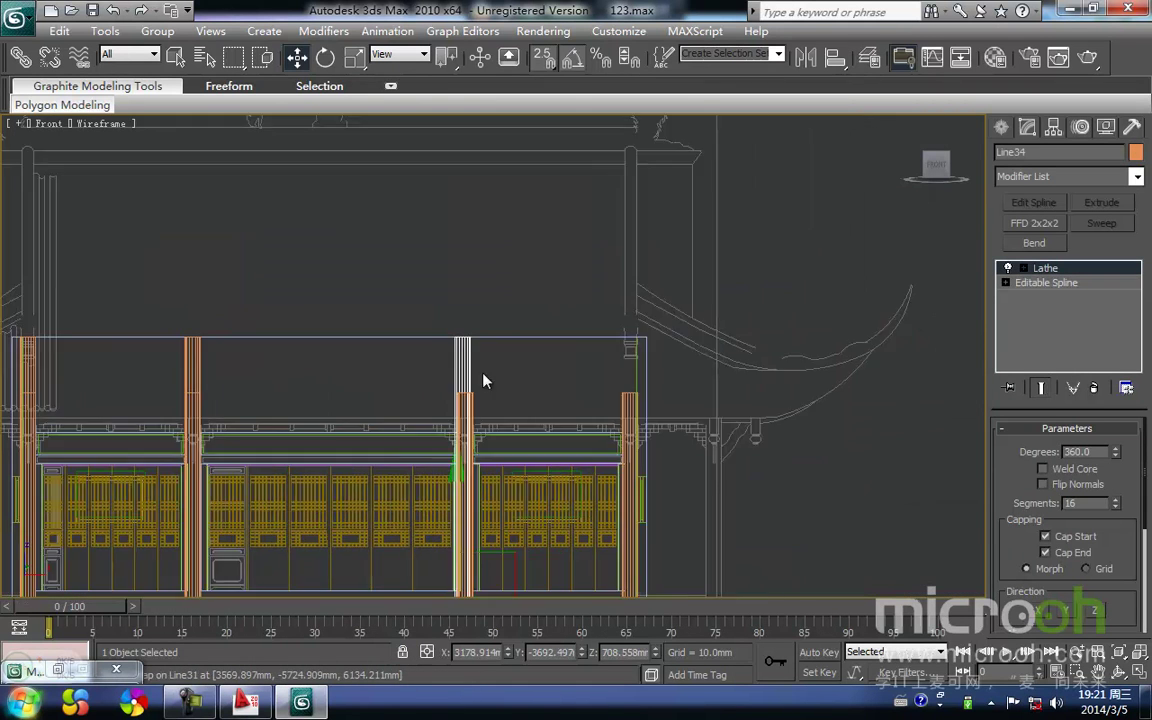
pyautogui.scroll(2, 488, 372)
pyautogui.scroll(2, 447, 340)
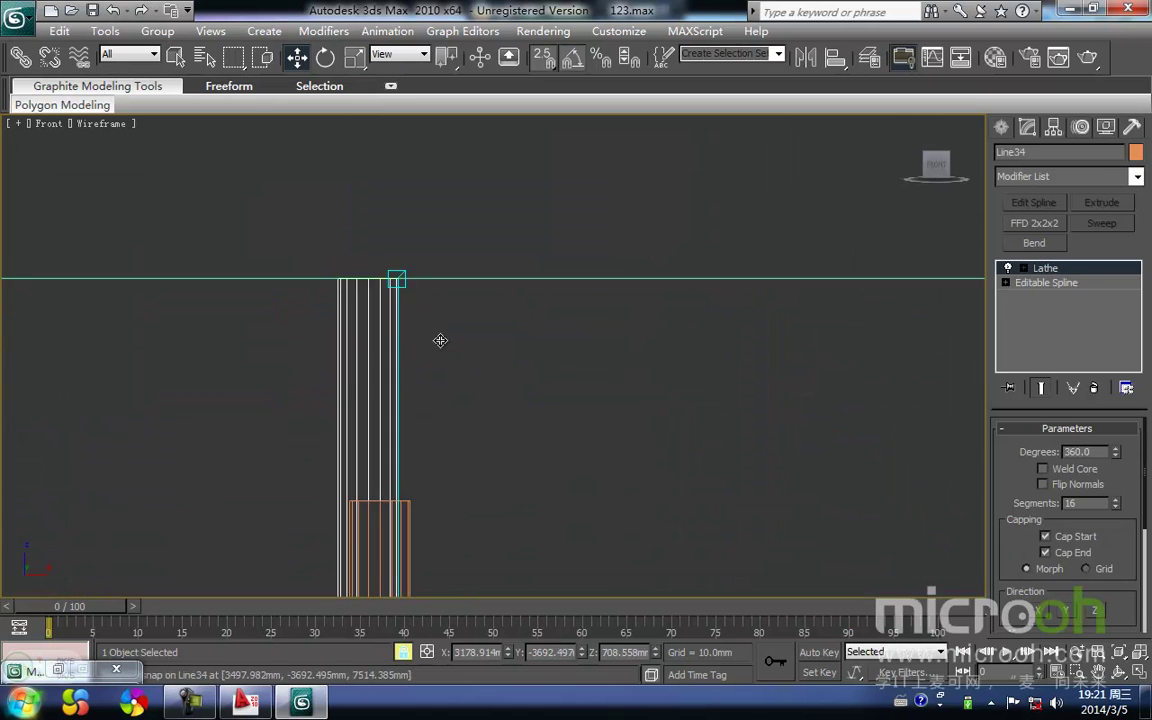
pyautogui.moveTo(401, 275); pyautogui.dragTo(404, 319, button='middle')
pyautogui.moveTo(404, 319); pyautogui.dragTo(417, 538)
# Copy the tall wall column to the far wall corner, return to shaded display and clear the selection
pyautogui.moveTo(482, 466); pyautogui.dragTo(391, 358, button='middle')
pyautogui.scroll(-2, 388, 362)
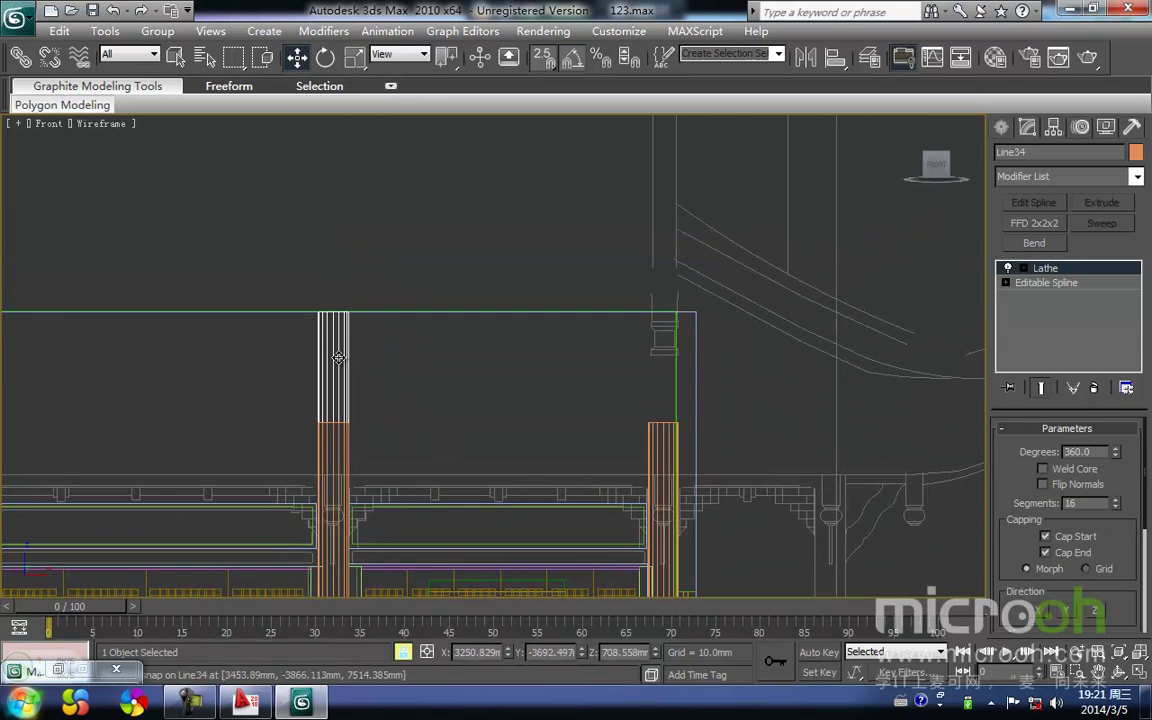
pyautogui.moveTo(307, 298); pyautogui.dragTo(640, 419)
pyautogui.press('Return')
pyautogui.moveTo(604, 409); pyautogui.dragTo(454, 312, button='middle')
pyautogui.scroll(3, 457, 315)
pyautogui.scroll(-3, 450, 315)
pyautogui.press('F3')
pyautogui.scroll(-5, 450, 337)
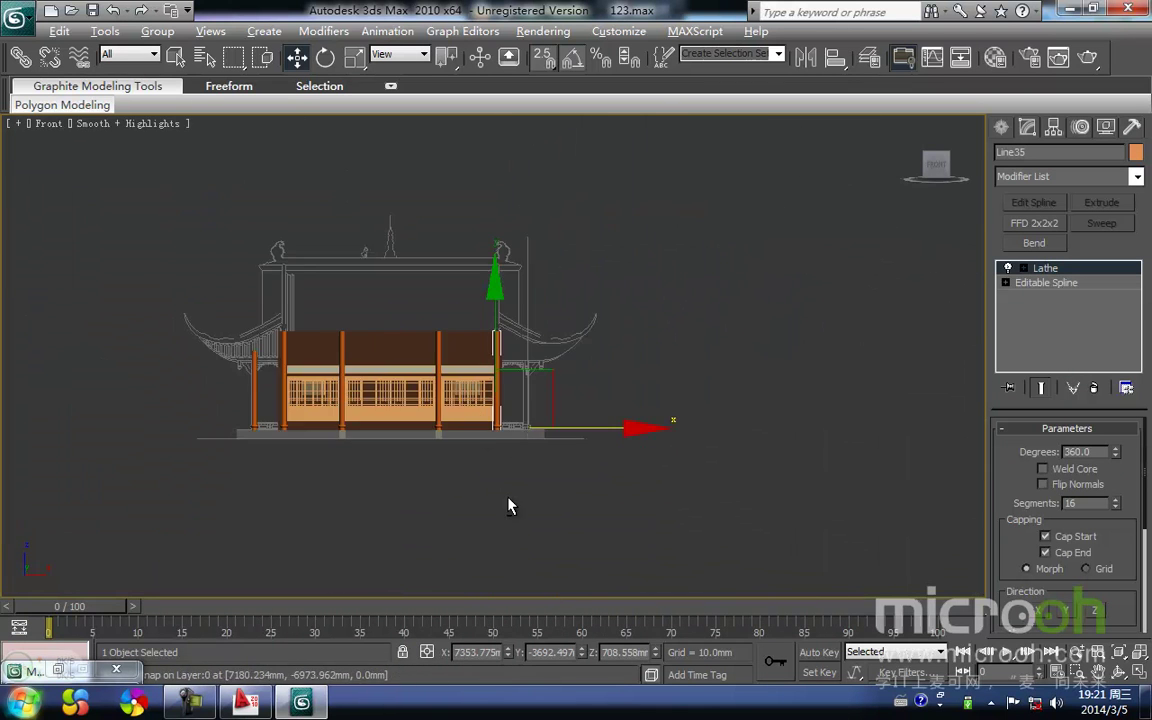
pyautogui.click(432, 511)
# Select the outer veranda corner column and show it in wireframe Left view against the section drawing
pyautogui.scroll(3, 472, 456)
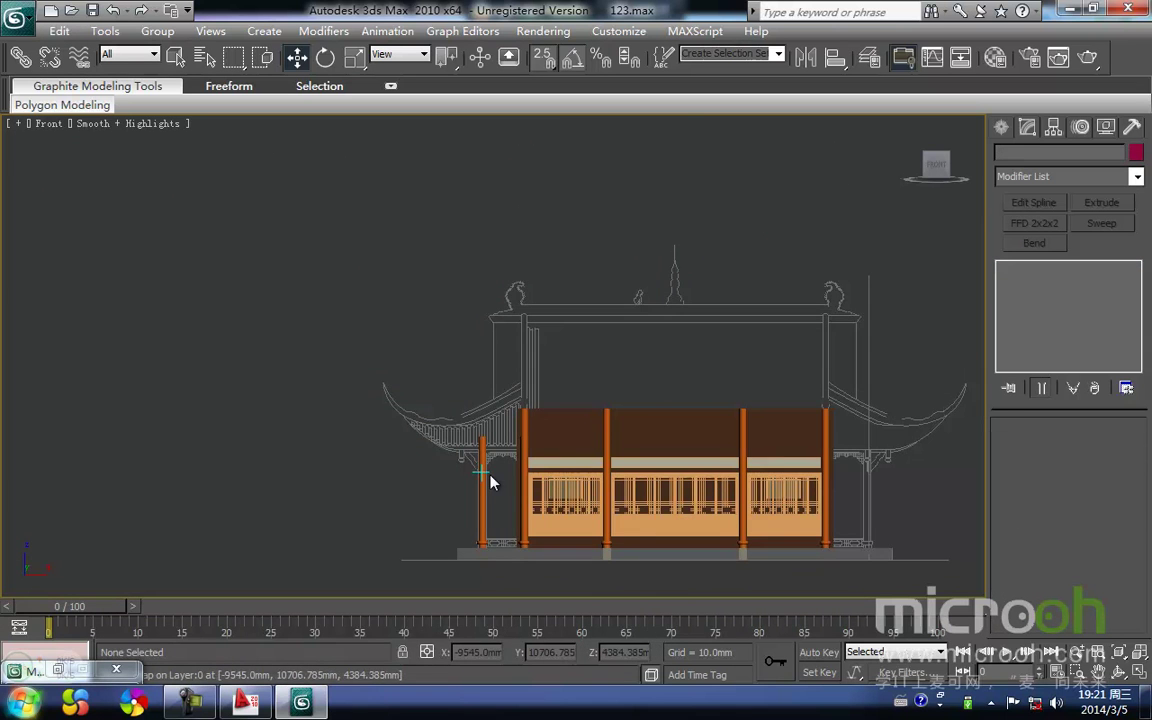
pyautogui.click(484, 473)
pyautogui.press('t')
pyautogui.press('z')
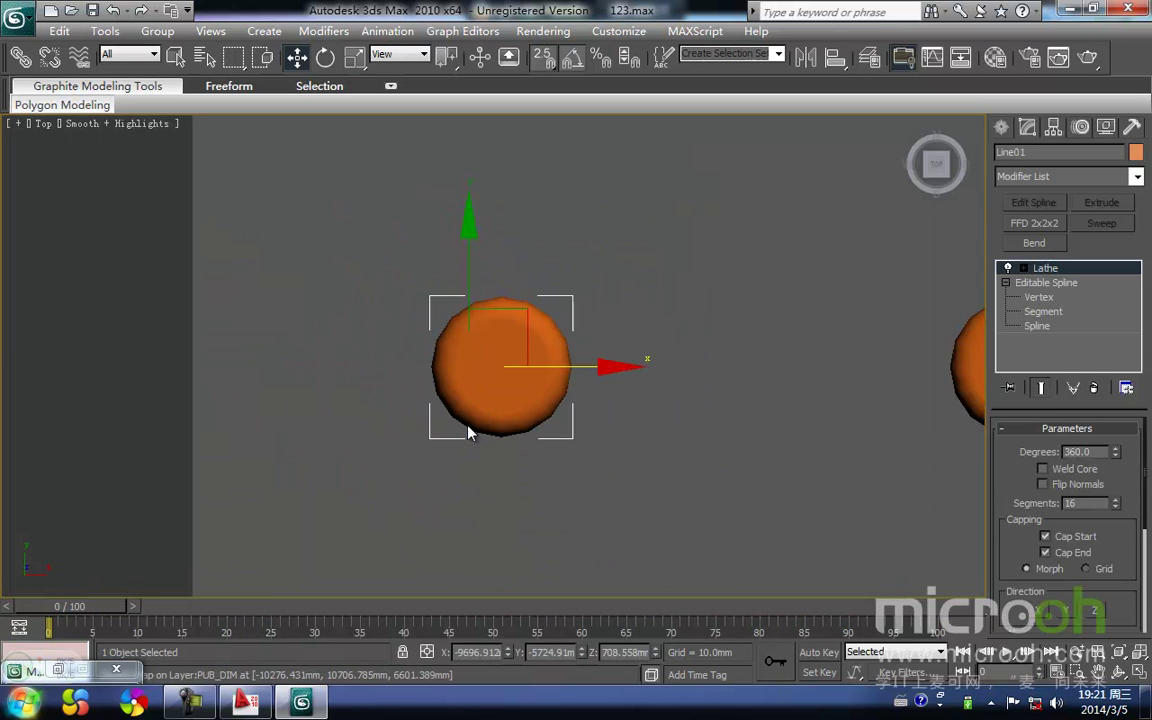
pyautogui.press('l')
pyautogui.scroll(-8, 468, 432)
pyautogui.moveTo(437, 399)
pyautogui.mouseDown(button='middle')
pyautogui.moveTo(558, 424)
pyautogui.moveTo(577, 389)
pyautogui.moveTo(504, 427)
pyautogui.moveTo(490, 461)
pyautogui.mouseUp(button='middle')
pyautogui.press('F3')
# Switch to AutoCAD and examine the side columns between axes A and D in the side elevation
pyautogui.click(242, 704)
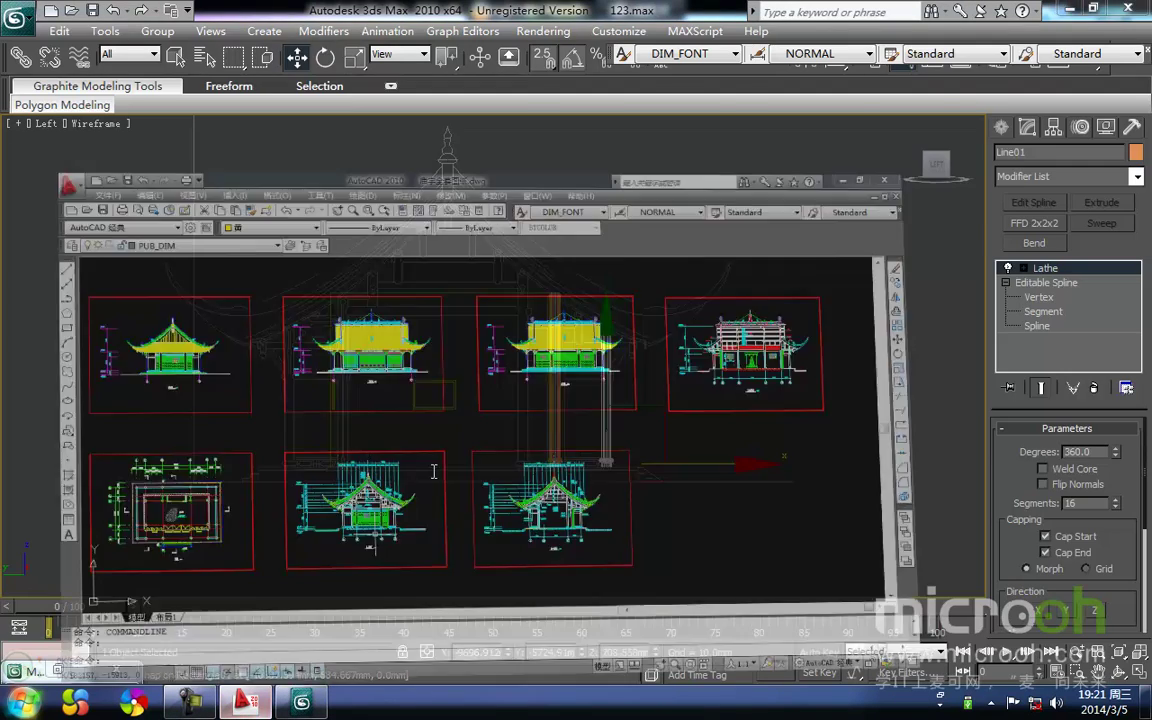
pyautogui.scroll(10, 358, 310)
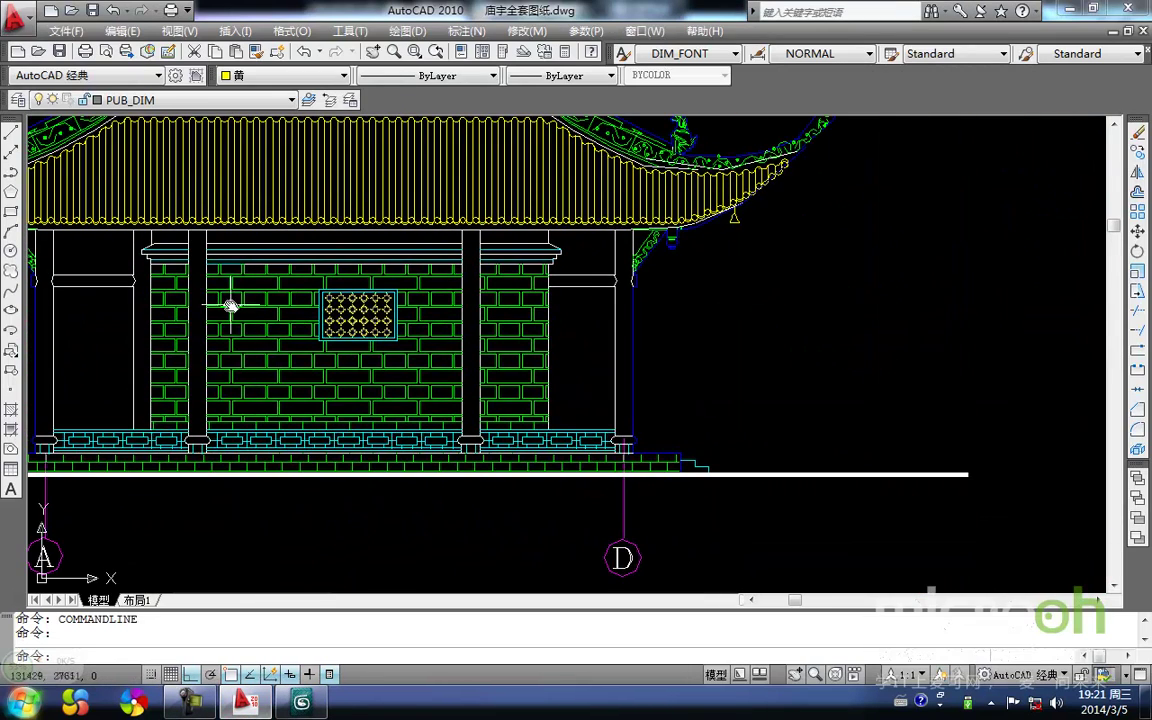
pyautogui.moveTo(230, 307); pyautogui.dragTo(426, 319, button='middle')
pyautogui.scroll(-2, 630, 380)
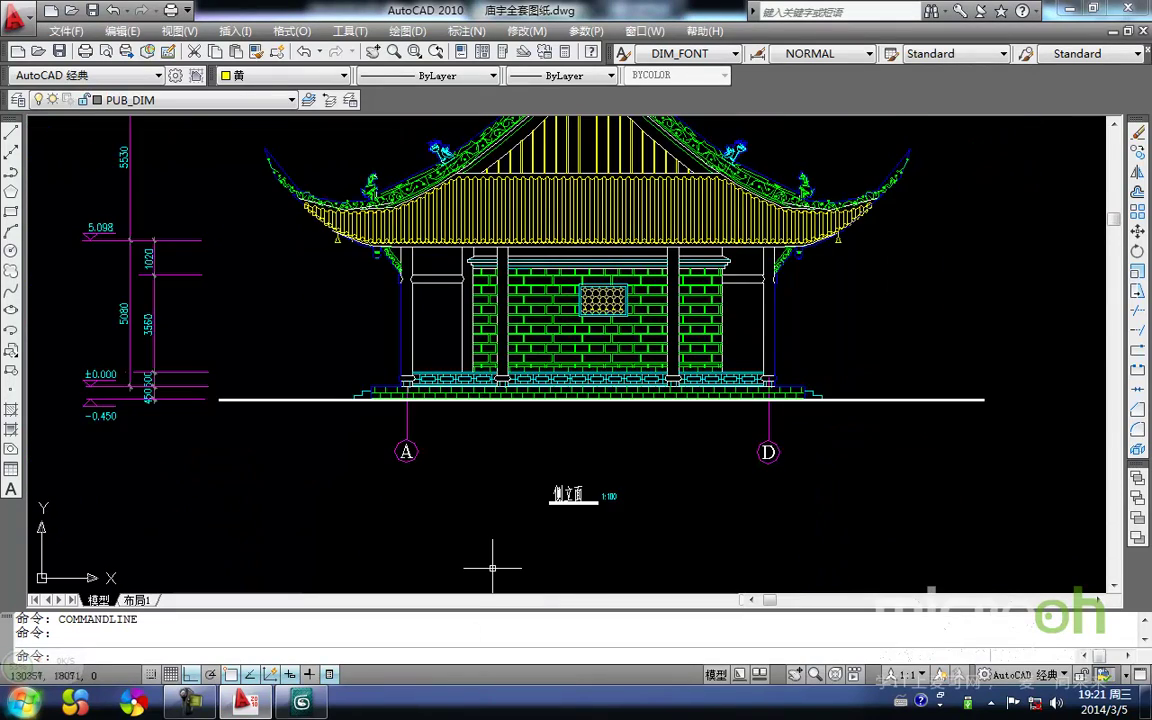
pyautogui.scroll(-8, 655, 401)
pyautogui.moveTo(720, 370); pyautogui.dragTo(542, 365, button='middle')
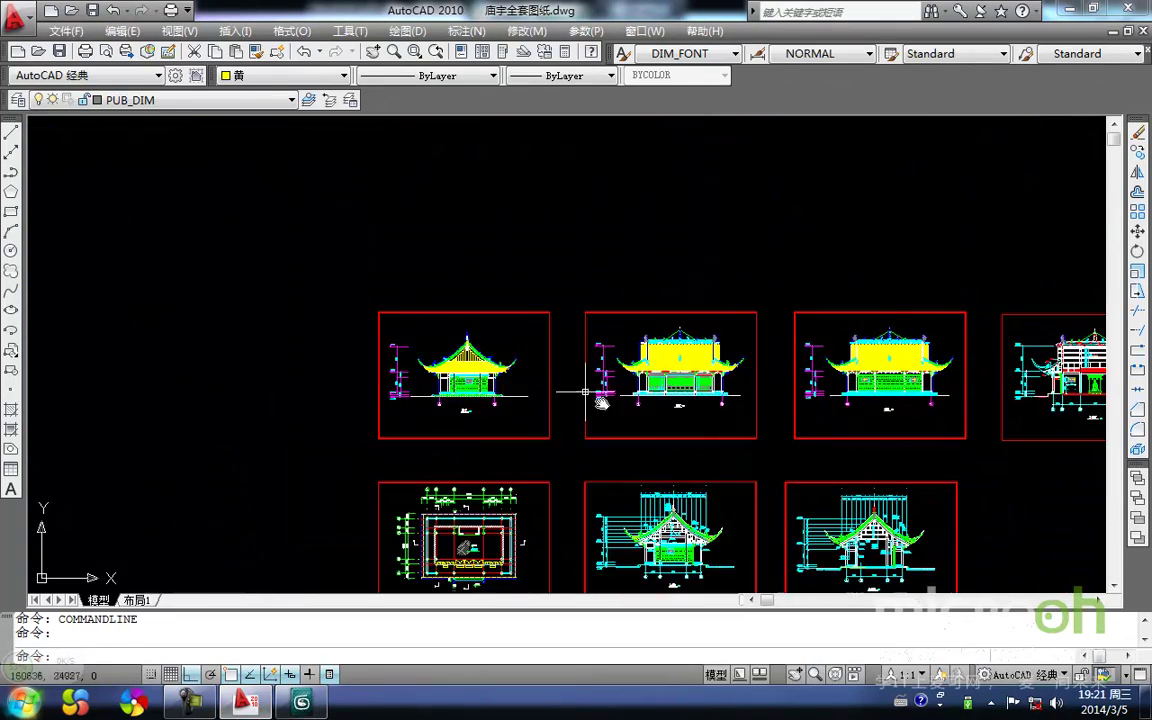
# Examine the floor plan for the side veranda and inner wall column positions along axes A, B, C and 1/C
pyautogui.moveTo(776, 476); pyautogui.dragTo(828, 352, button='middle')
pyautogui.scroll(3, 449, 499)
pyautogui.scroll(6, 500, 410)
pyautogui.moveTo(548, 314)
pyautogui.mouseDown(button='middle')
pyautogui.moveTo(558, 373)
pyautogui.moveTo(468, 440)
pyautogui.mouseUp(button='middle')
pyautogui.scroll(2, 468, 226)
pyautogui.moveTo(460, 240)
pyautogui.mouseDown(button='middle')
pyautogui.moveTo(460, 262)
pyautogui.moveTo(474, 224)
pyautogui.mouseUp(button='middle')
pyautogui.scroll(-2, 460, 269)
pyautogui.scroll(3, 464, 294)
pyautogui.scroll(-2, 474, 223)
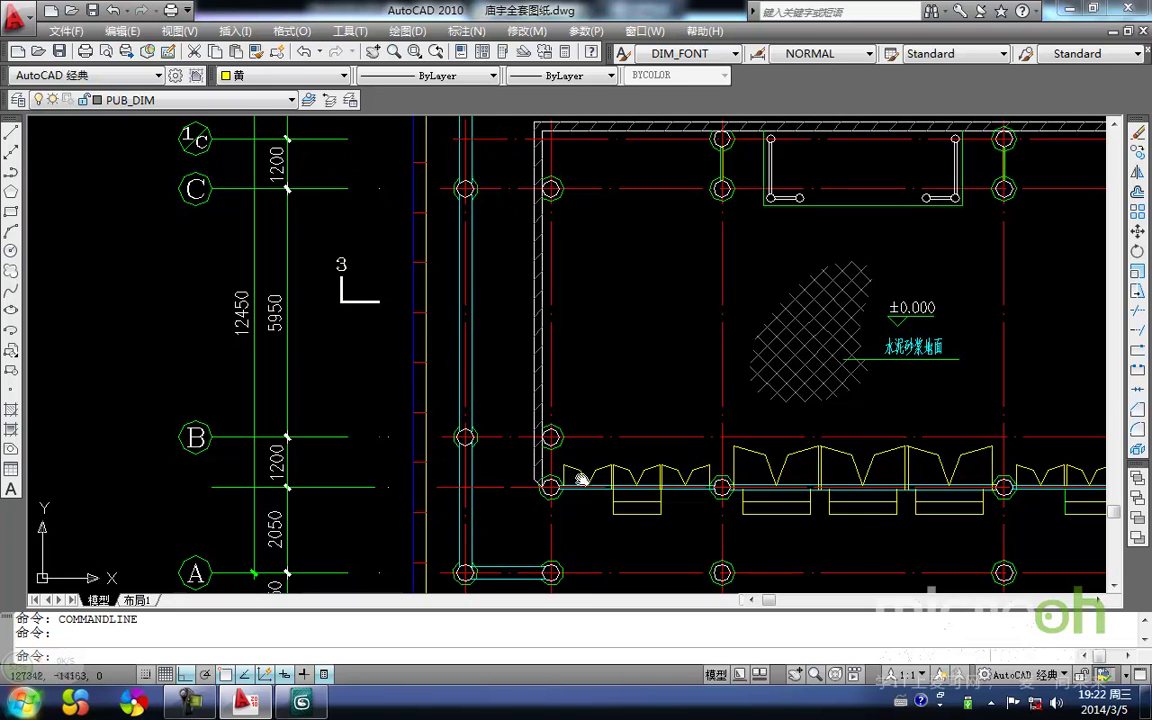
pyautogui.moveTo(546, 489); pyautogui.dragTo(478, 445, button='middle')
pyautogui.moveTo(476, 345); pyautogui.dragTo(455, 440, button='middle')
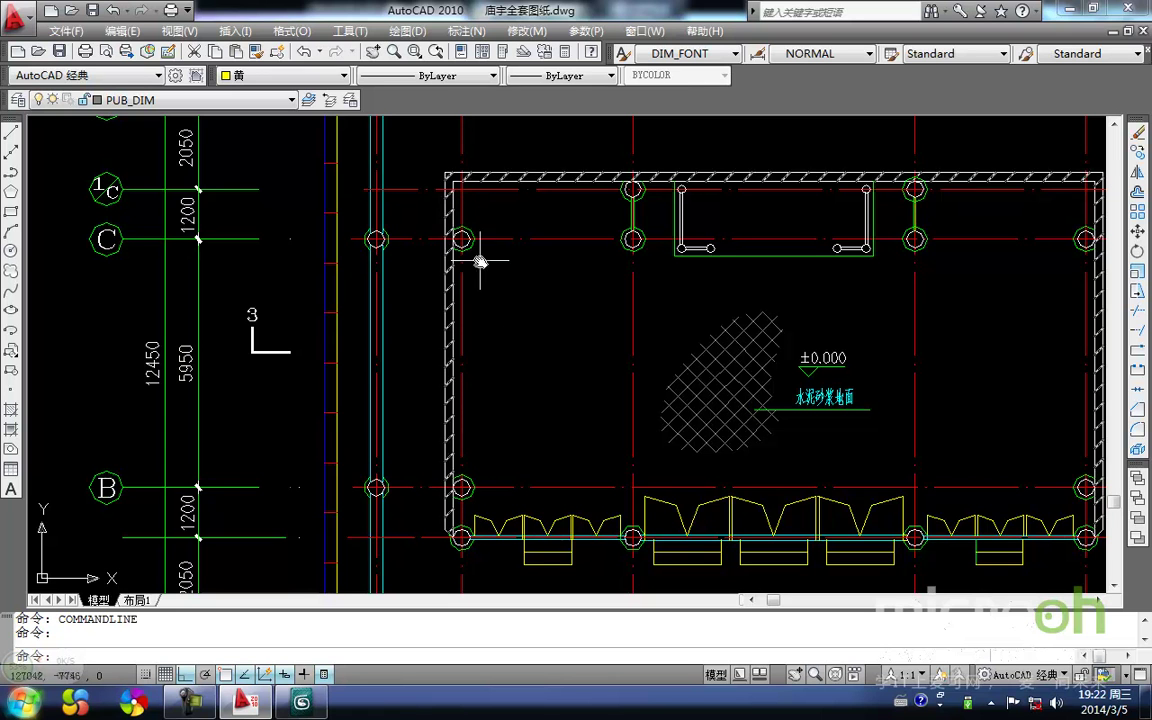
pyautogui.moveTo(341, 254); pyautogui.dragTo(355, 245, button='middle')
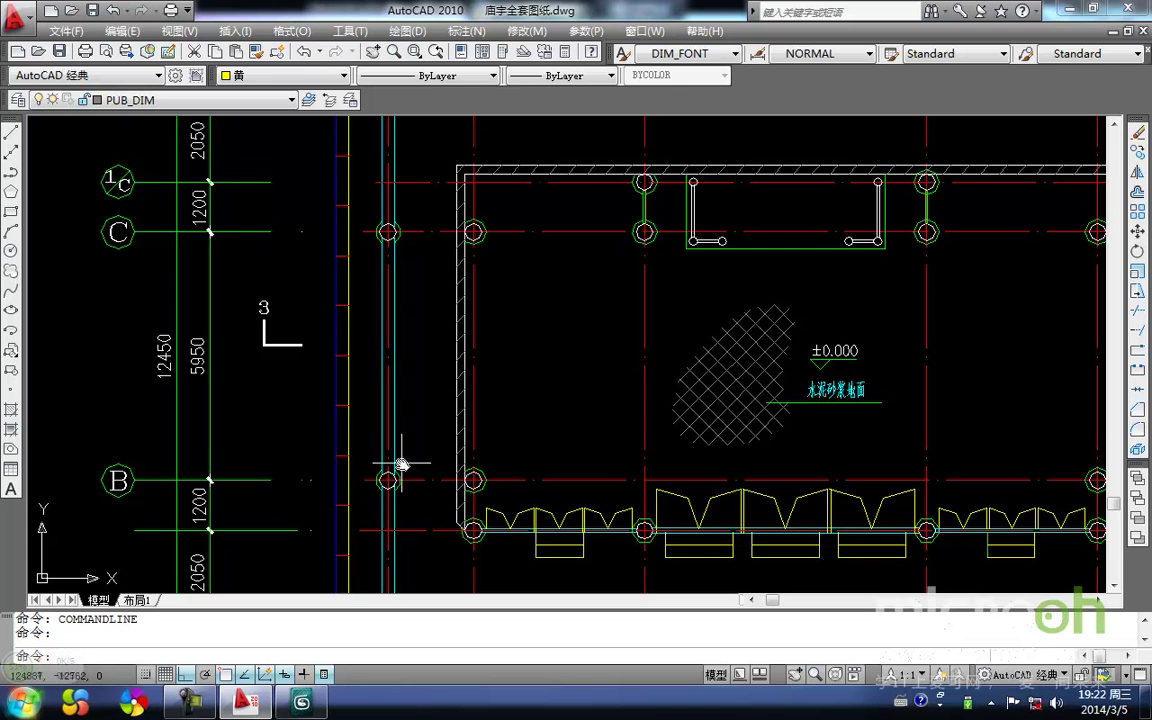
pyautogui.scroll(-2, 401, 468)
# Switch back to 3ds Max and copy the veranda corner column along Y in Top view, up the side veranda
pyautogui.click(303, 704)
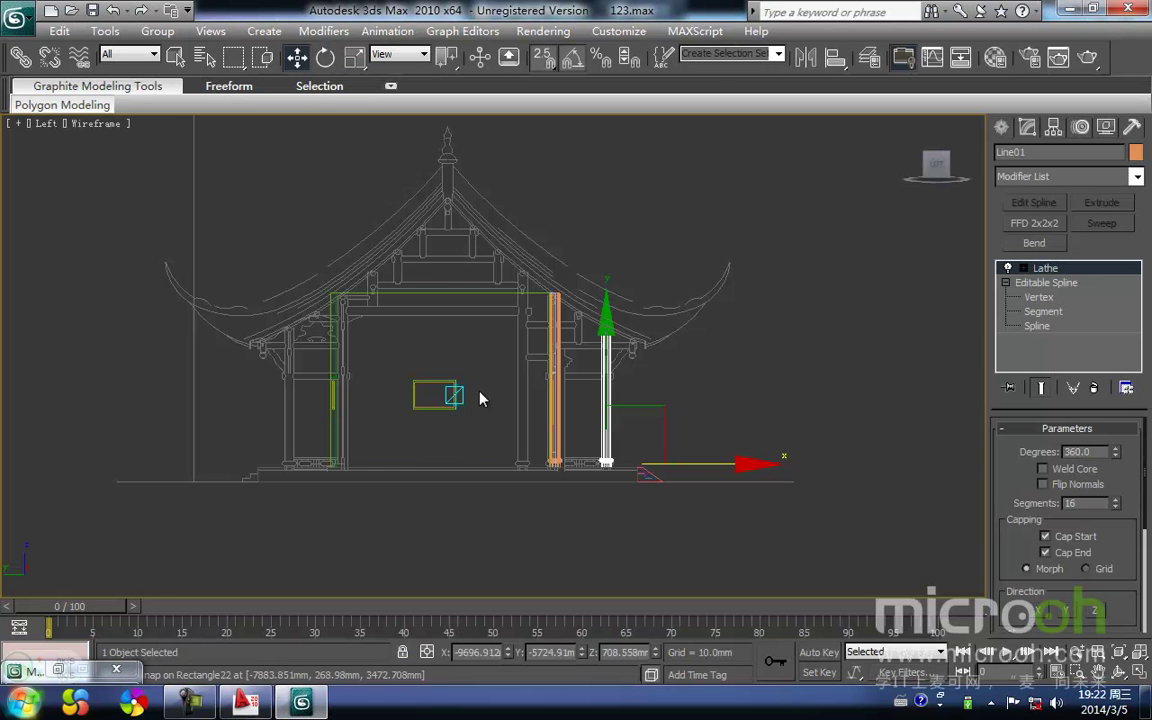
pyautogui.moveTo(725, 424); pyautogui.dragTo(681, 383, button='middle')
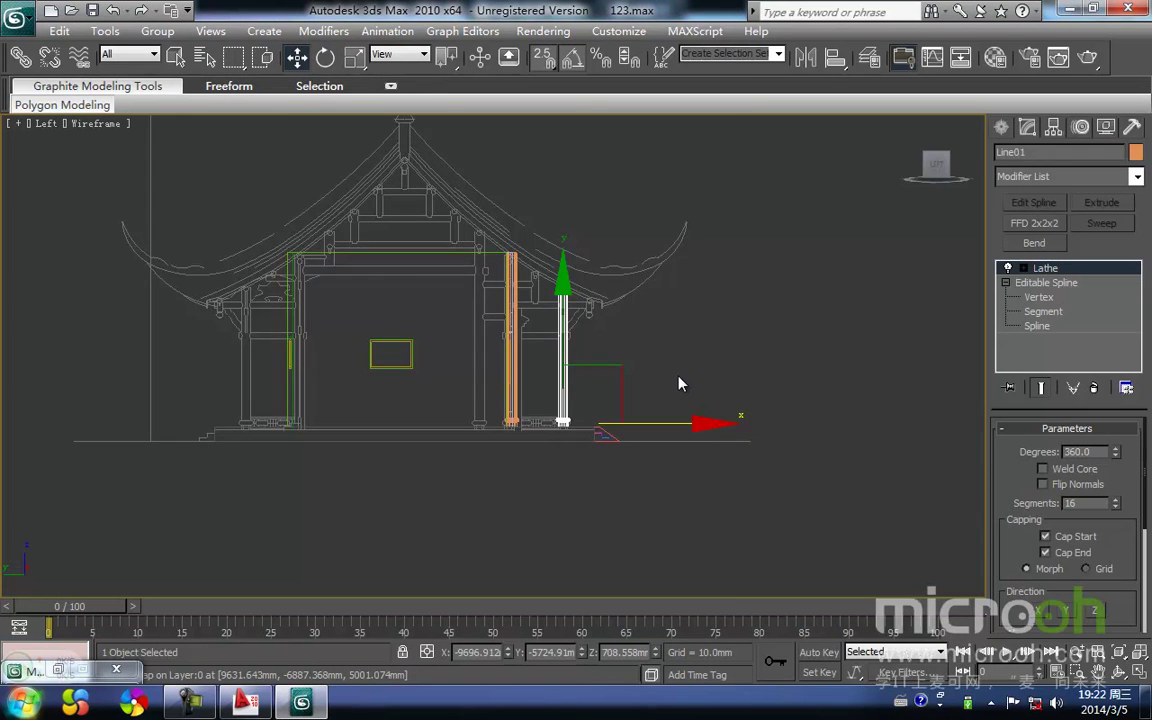
pyautogui.press('t')
pyautogui.scroll(-3, 681, 383)
pyautogui.scroll(-5, 652, 382)
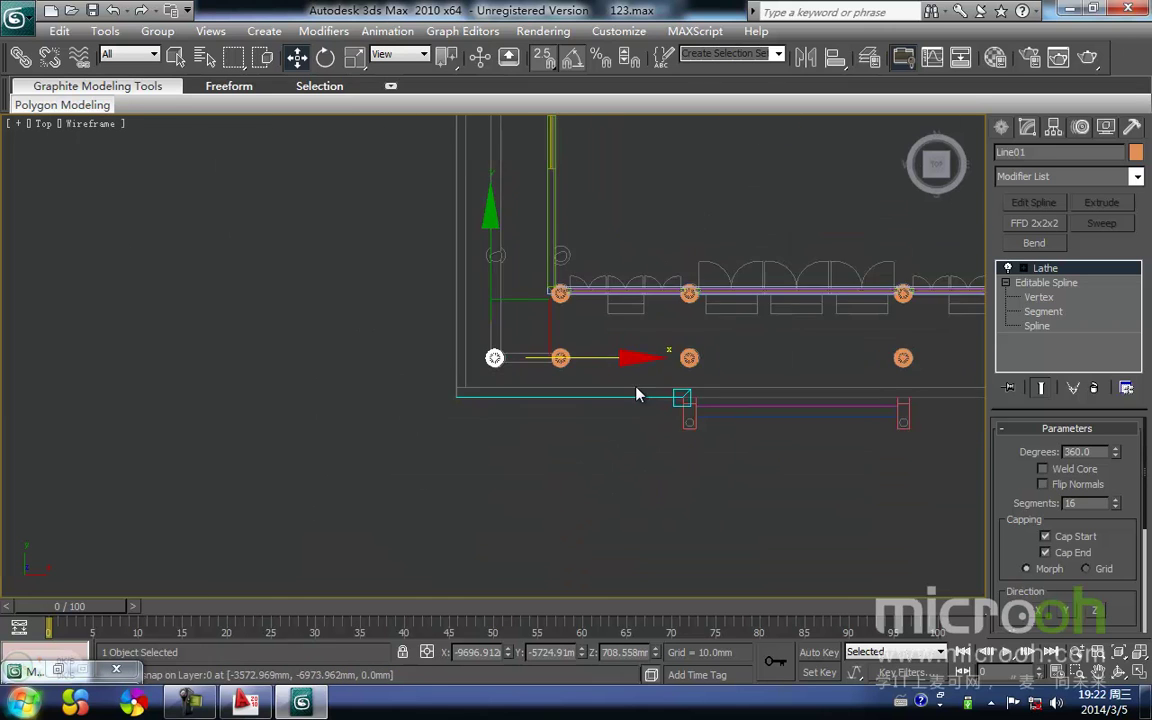
pyautogui.scroll(3, 560, 380)
pyautogui.scroll(3, 362, 332)
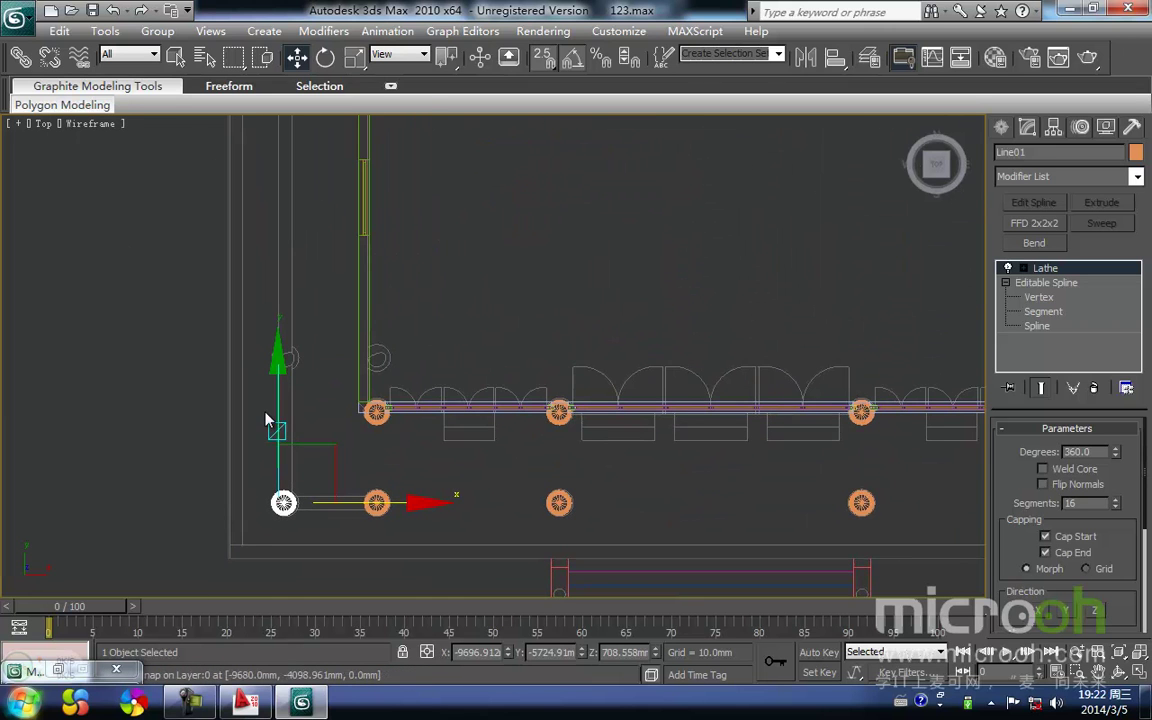
pyautogui.keyDown('shift'); pyautogui.moveTo(277, 404); pyautogui.dragTo(277, 258); pyautogui.keyUp('shift')
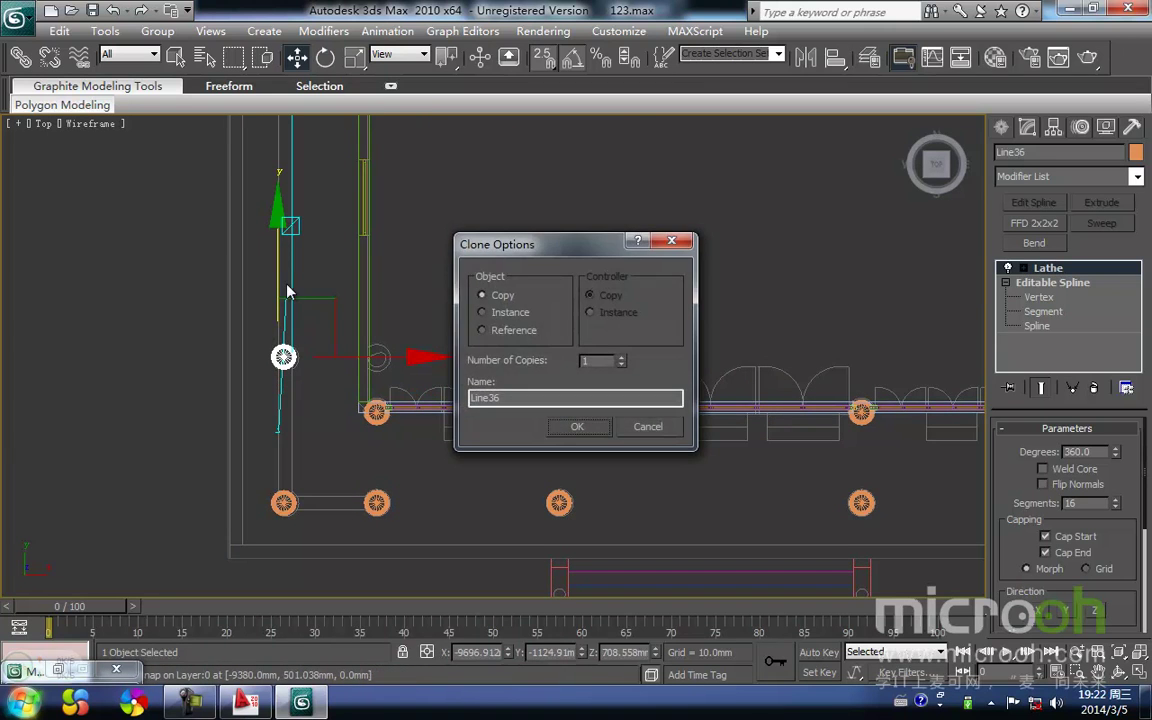
pyautogui.press('Return')
# Move the side veranda column copy along Y onto the next column circle in the plan
pyautogui.moveTo(278, 391); pyautogui.dragTo(384, 374, button='middle')
pyautogui.scroll(3, 384, 374)
pyautogui.press('space')
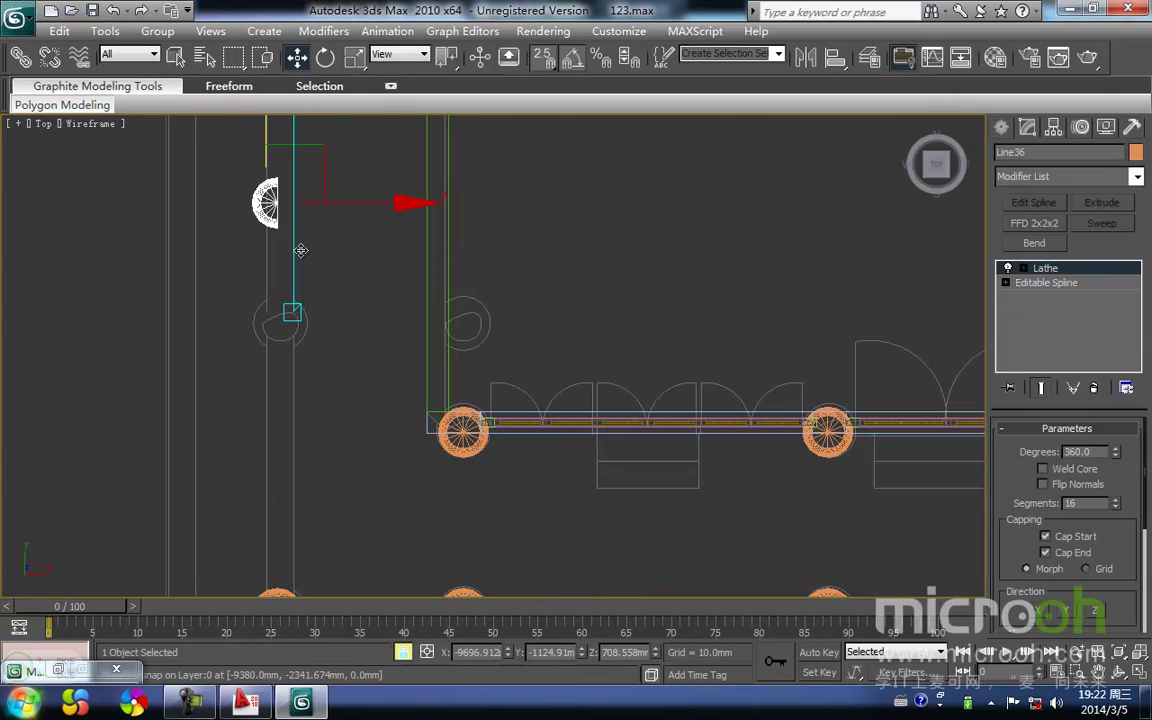
pyautogui.moveTo(257, 228); pyautogui.dragTo(343, 261, button='middle')
pyautogui.moveTo(363, 264); pyautogui.dragTo(381, 387)
# In Left view, shift the side veranda column copy horizontally toward the matching inner column of the section, undoing a trial upward move
pyautogui.press('l')
pyautogui.scroll(5, 440, 430)
pyautogui.scroll(3, 450, 360)
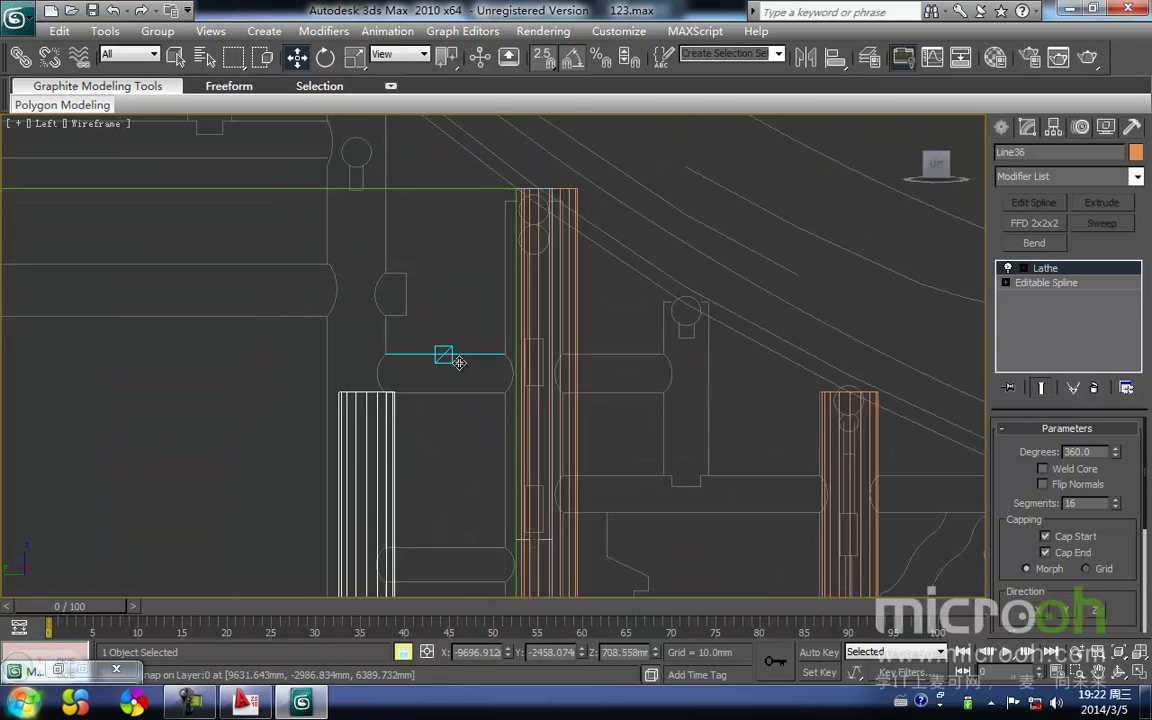
pyautogui.moveTo(403, 473); pyautogui.dragTo(401, 207)
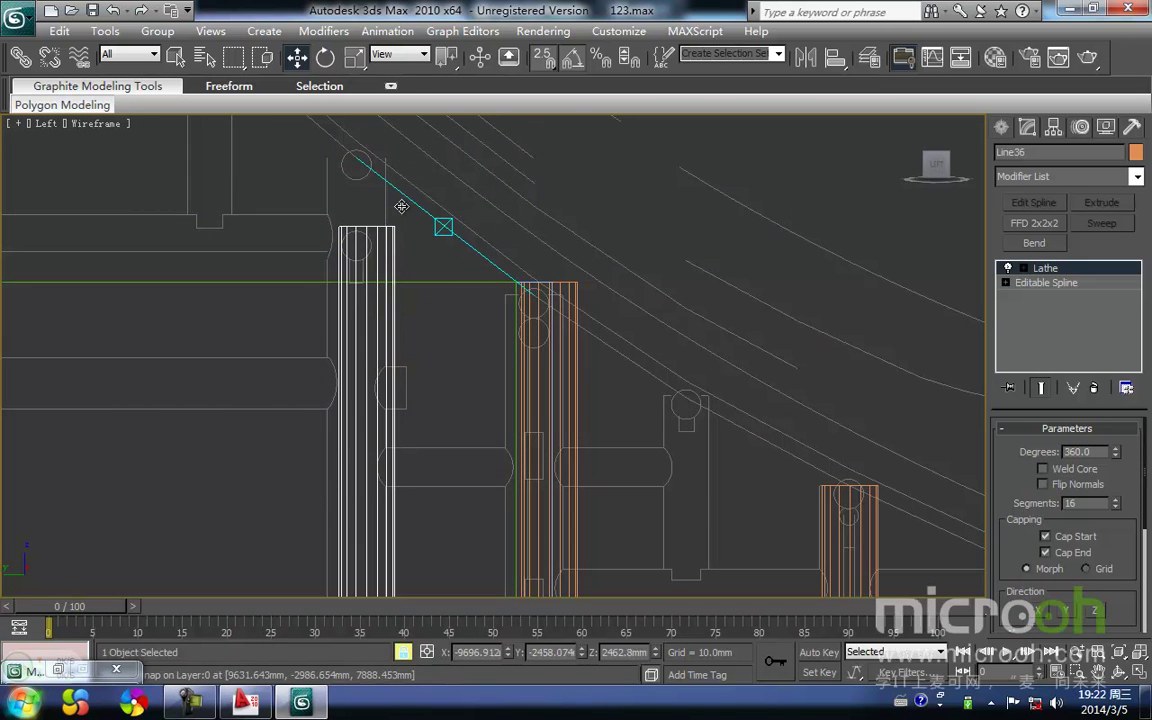
pyautogui.hotkey('ctrl', 'z')
pyautogui.moveTo(411, 492); pyautogui.dragTo(387, 161)
pyautogui.scroll(-3, 380, 449)
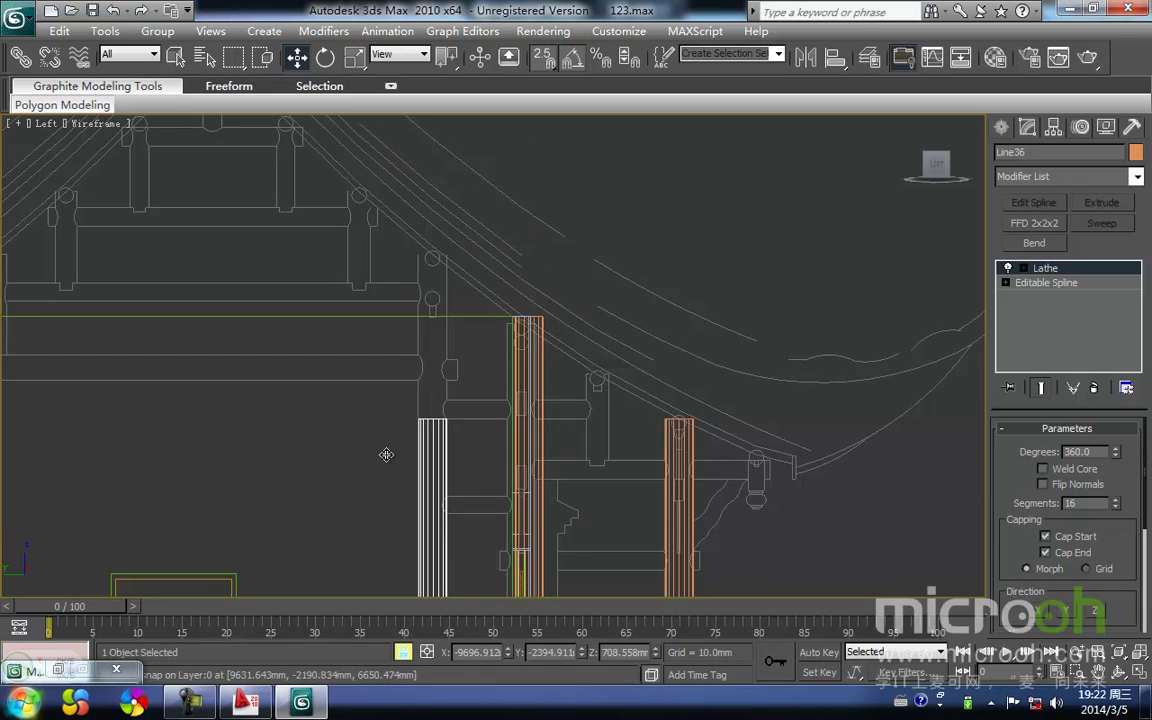
pyautogui.moveTo(380, 449); pyautogui.dragTo(426, 391, button='middle')
pyautogui.moveTo(467, 361); pyautogui.dragTo(493, 363)
# Snap the side veranda column's base horizontally onto the column base lines in the section drawing
pyautogui.moveTo(484, 411); pyautogui.dragTo(481, 284, button='middle')
pyautogui.scroll(-3, 478, 282)
pyautogui.scroll(5, 488, 358)
pyautogui.scroll(-5, 498, 489)
pyautogui.scroll(4, 455, 420)
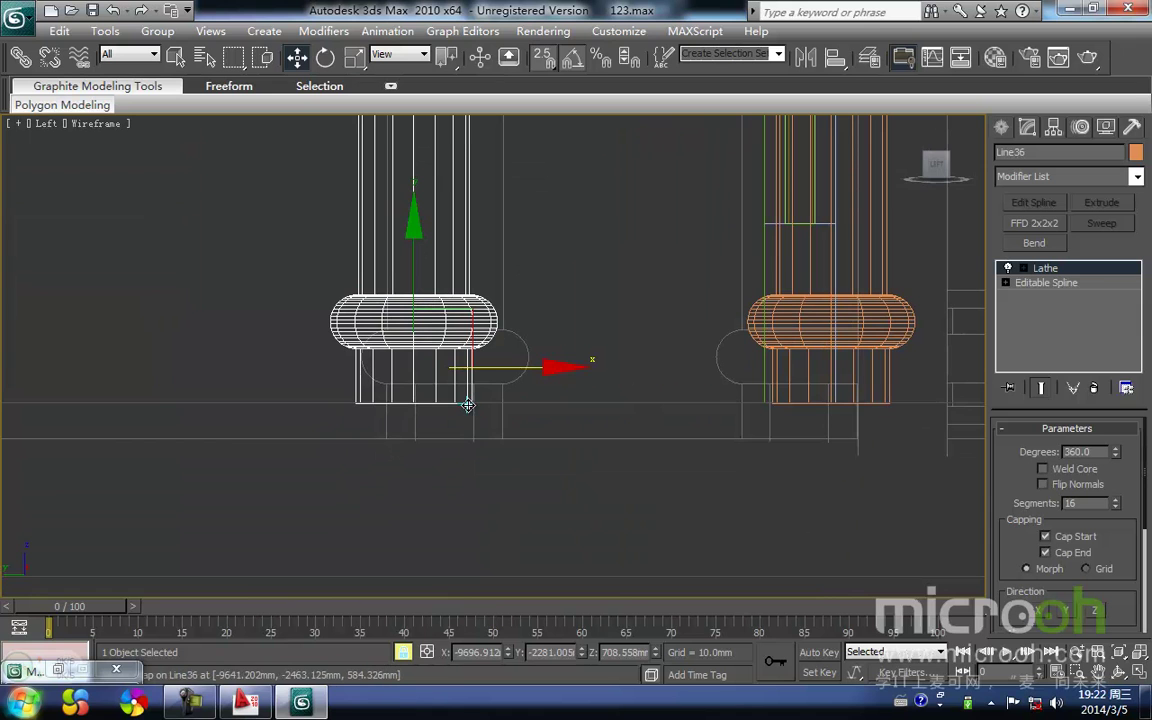
pyautogui.moveTo(472, 405); pyautogui.dragTo(508, 444)
pyautogui.scroll(-3, 476, 441)
# Copy the side veranda column along Y to the rear and align it with the outermost rear column in the section
pyautogui.moveTo(506, 442); pyautogui.dragTo(794, 527, button='middle')
pyautogui.keyDown('shift'); pyautogui.moveTo(819, 462); pyautogui.dragTo(155, 462); pyautogui.keyUp('shift')
pyautogui.press('Return')
pyautogui.moveTo(160, 462); pyautogui.dragTo(631, 478, button='middle')
pyautogui.moveTo(557, 495); pyautogui.dragTo(329, 495)
pyautogui.scroll(2, 327, 497)
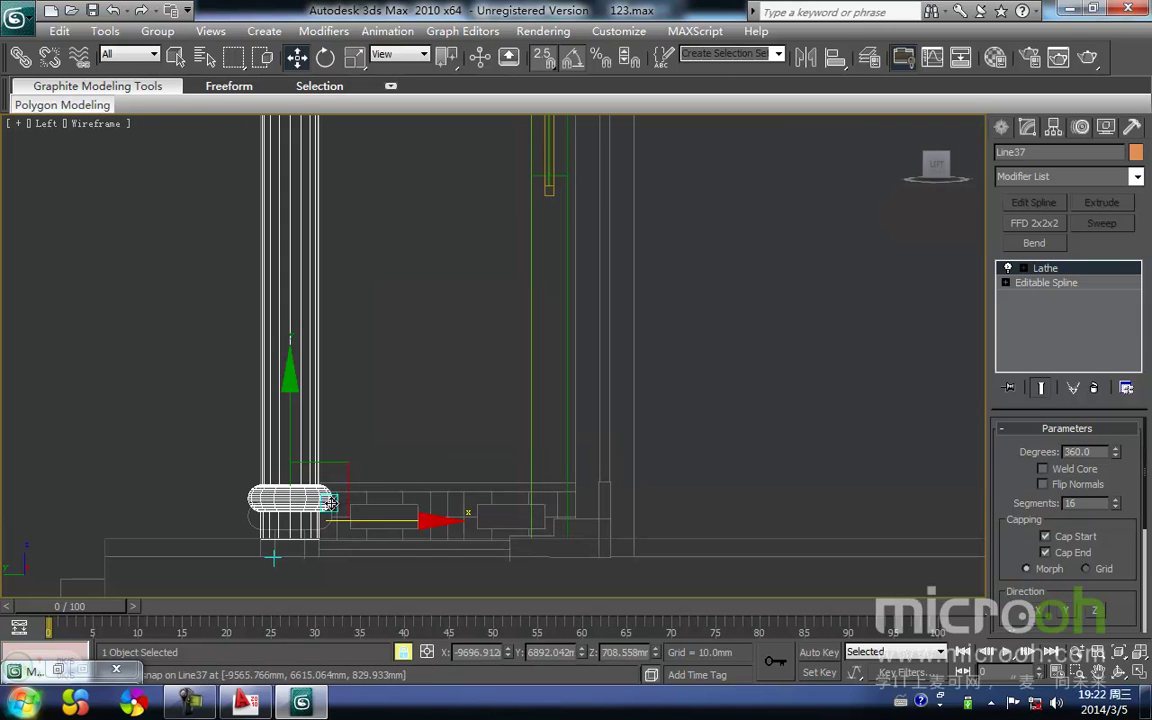
# In the Top view, compare the placed veranda columns with the remaining column circles along the side and rear of the plan
pyautogui.press('t')
pyautogui.press('z')
pyautogui.scroll(-9, 486, 450)
pyautogui.moveTo(560, 433); pyautogui.dragTo(449, 437, button='middle')
pyautogui.scroll(4, 455, 432)
pyautogui.scroll(-7, 399, 406)
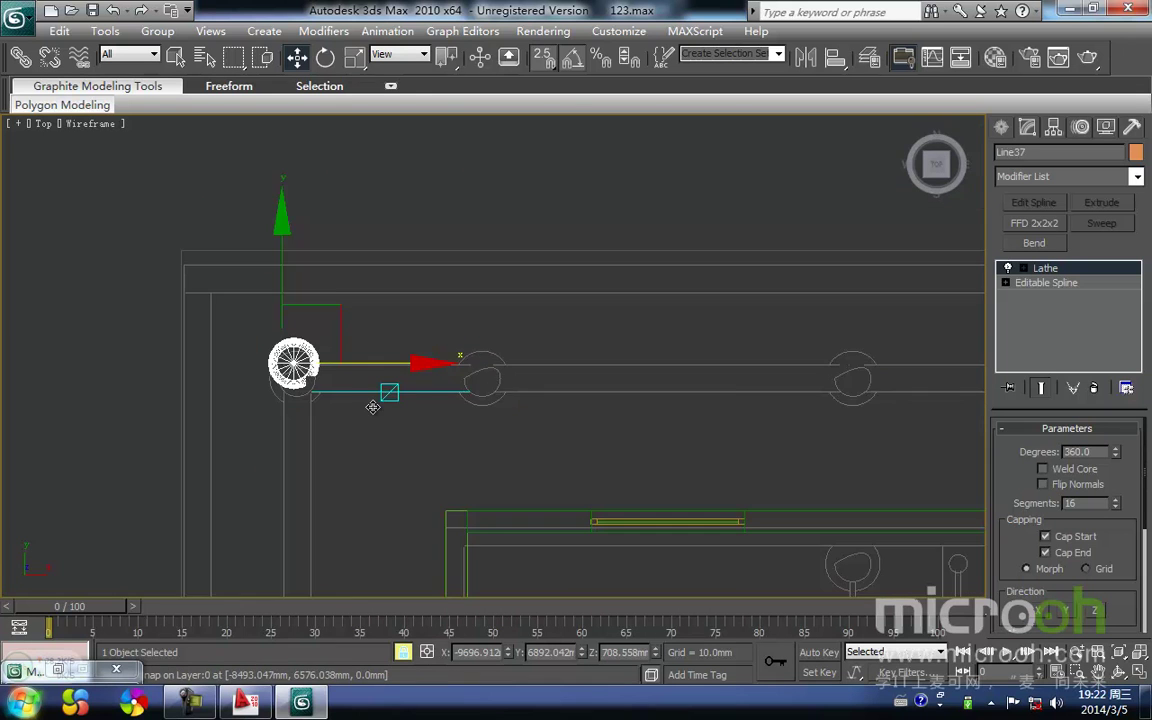
pyautogui.moveTo(381, 395); pyautogui.dragTo(200, 367, button='middle')
pyautogui.scroll(-1, 205, 368)
pyautogui.moveTo(323, 422); pyautogui.dragTo(352, 334, button='middle')
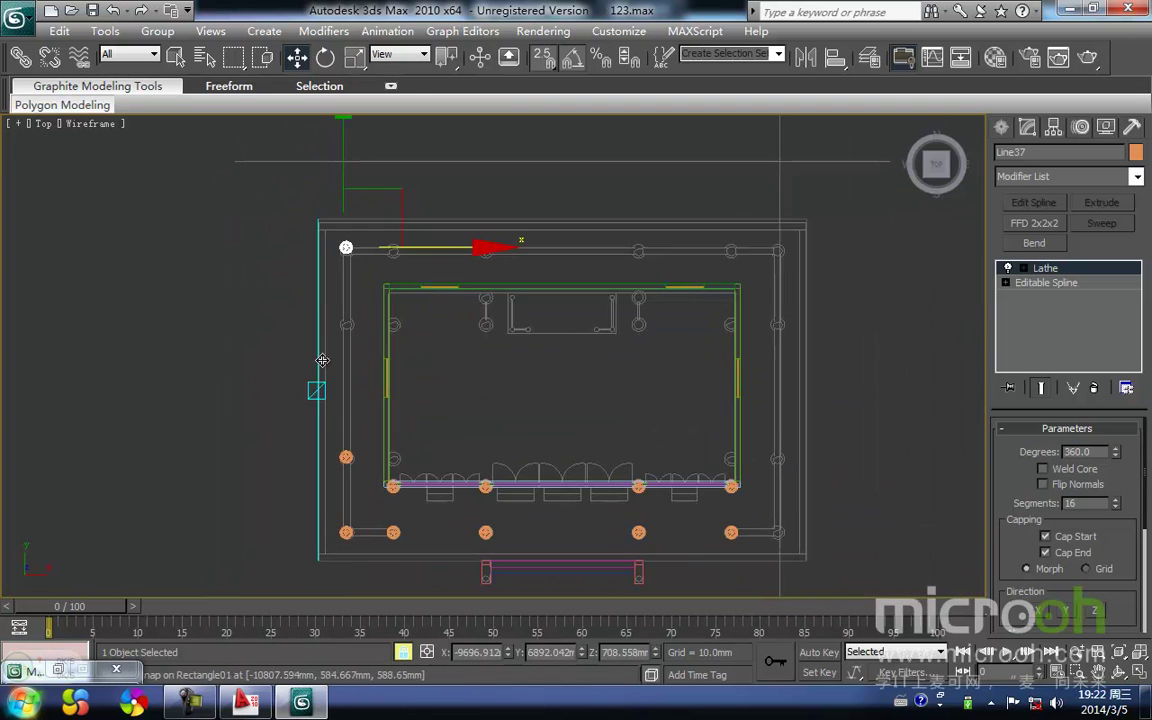
pyautogui.scroll(1, 350, 328)
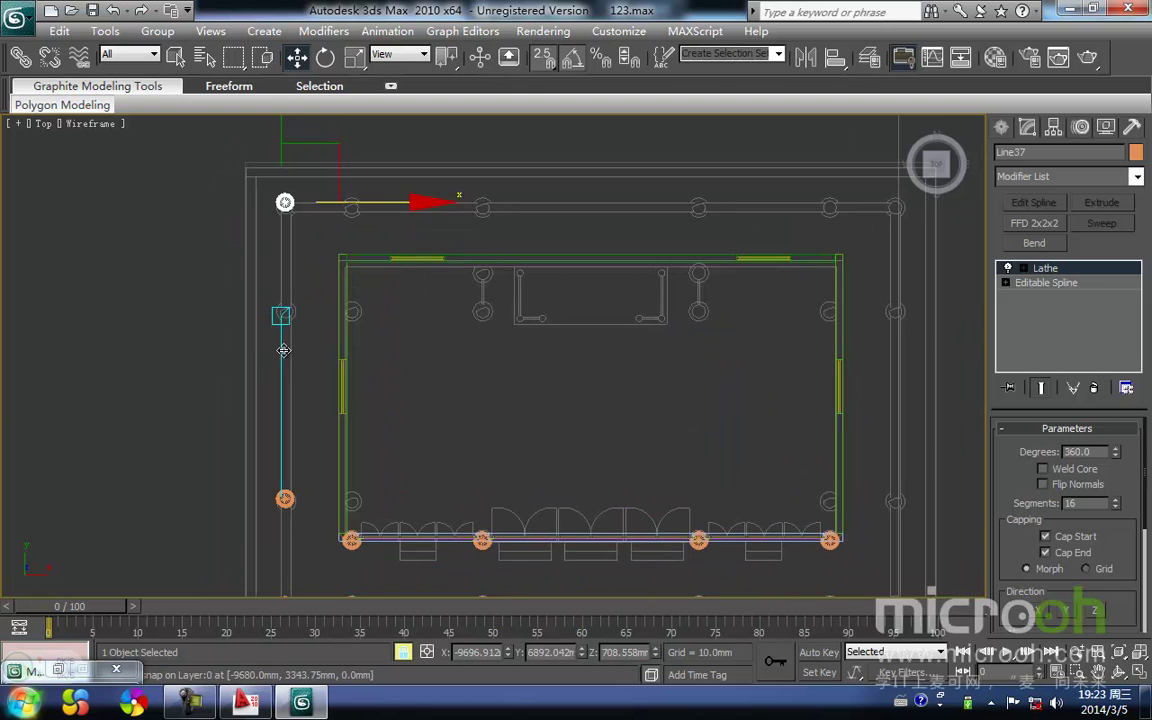
pyautogui.moveTo(284, 350); pyautogui.dragTo(312, 336, button='middle')
# In Left view, copy the rear corner veranda column horizontally inward toward the next column of the section drawing
pyautogui.press('l')
pyautogui.scroll(3, 450, 326)
pyautogui.scroll(-2, 483, 270)
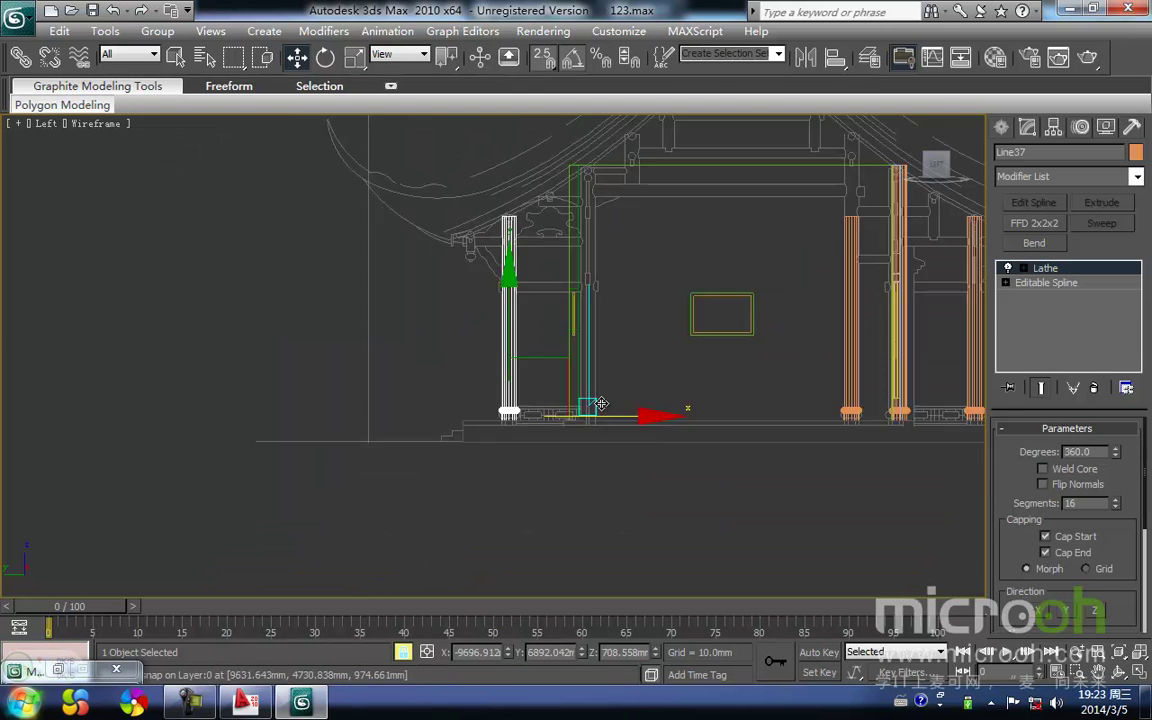
pyautogui.scroll(2, 600, 403)
pyautogui.moveTo(555, 377); pyautogui.dragTo(399, 388, button='middle')
pyautogui.keyDown('shift'); pyautogui.moveTo(441, 437); pyautogui.dragTo(571, 441); pyautogui.keyUp('shift')
pyautogui.click(577, 420)
# Snap the copied column horizontally onto the outline of the section's tall inner column beside the rear wall
pyautogui.moveTo(496, 400)
pyautogui.mouseDown(button='middle')
pyautogui.moveTo(421, 551)
pyautogui.moveTo(441, 492)
pyautogui.mouseUp(button='middle')
pyautogui.moveTo(446, 531); pyautogui.dragTo(384, 528)
pyautogui.scroll(2, 386, 368)
pyautogui.moveTo(390, 242); pyautogui.dragTo(496, 427, button='middle')
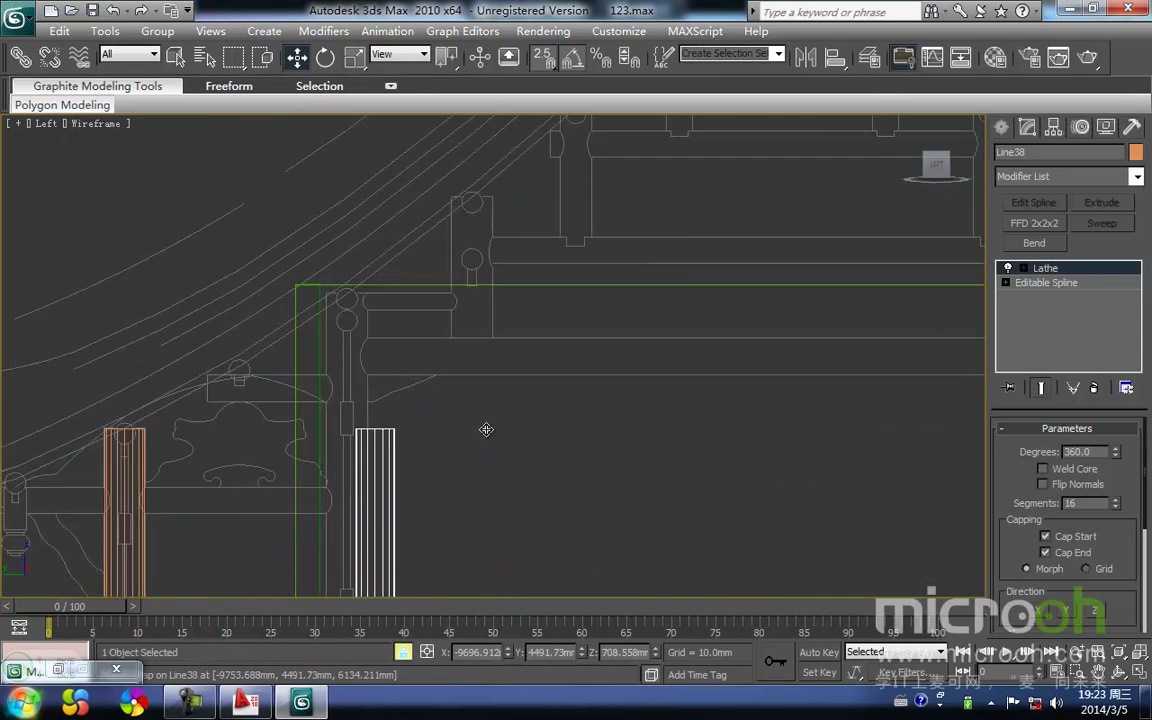
pyautogui.moveTo(409, 425); pyautogui.dragTo(362, 296)
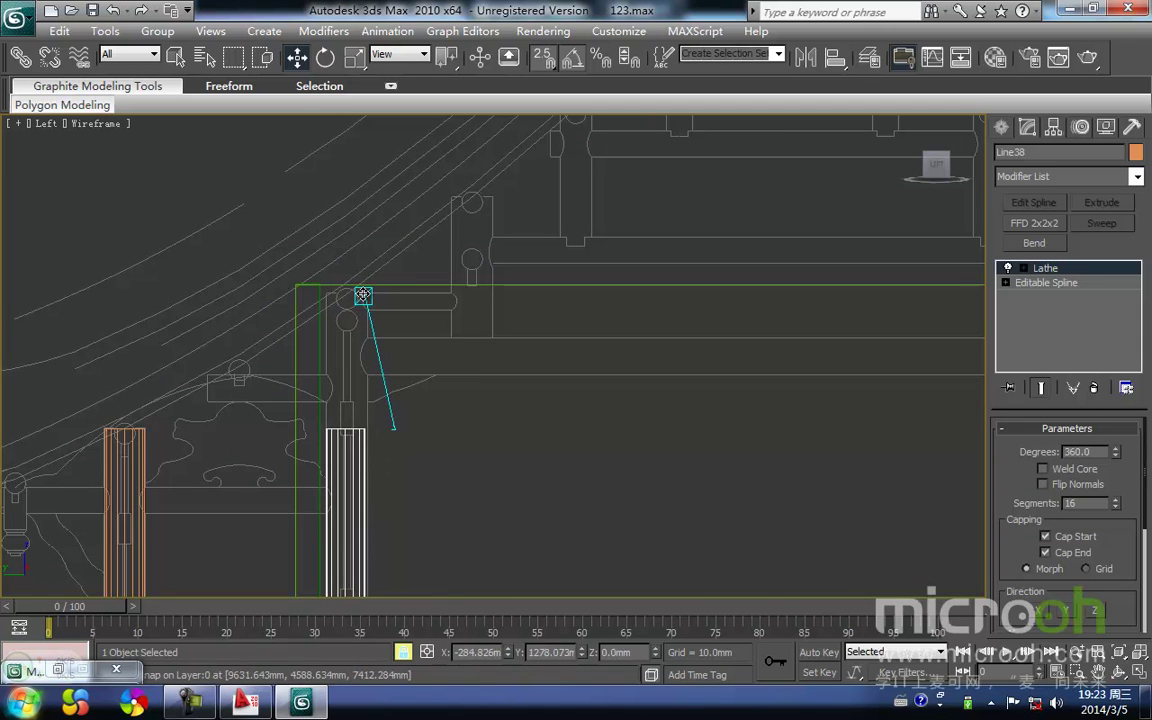